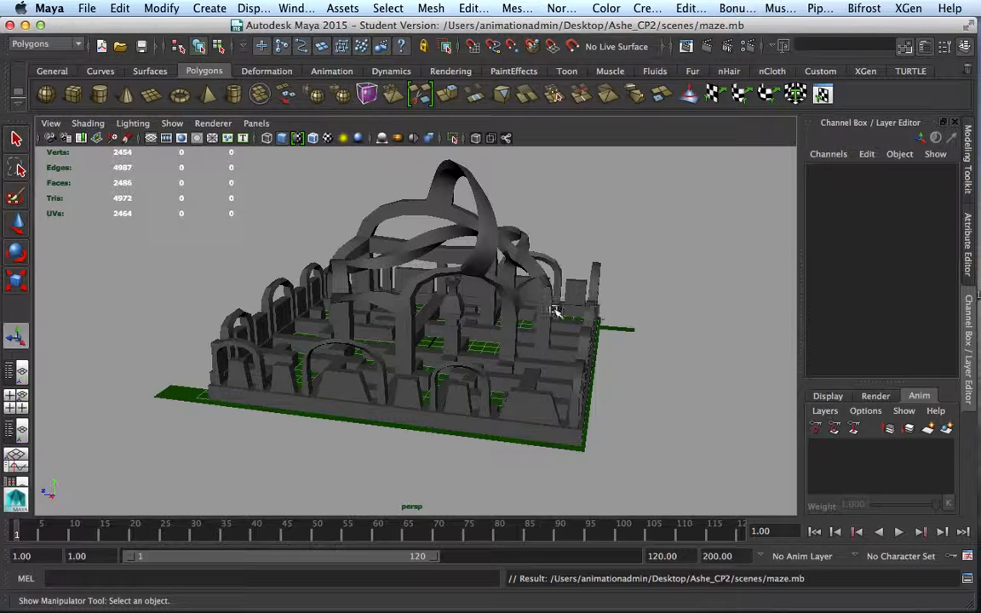
# Select the finished maze model and examine its walls, arches and wireframe from all sides
pyautogui.click(582, 375)
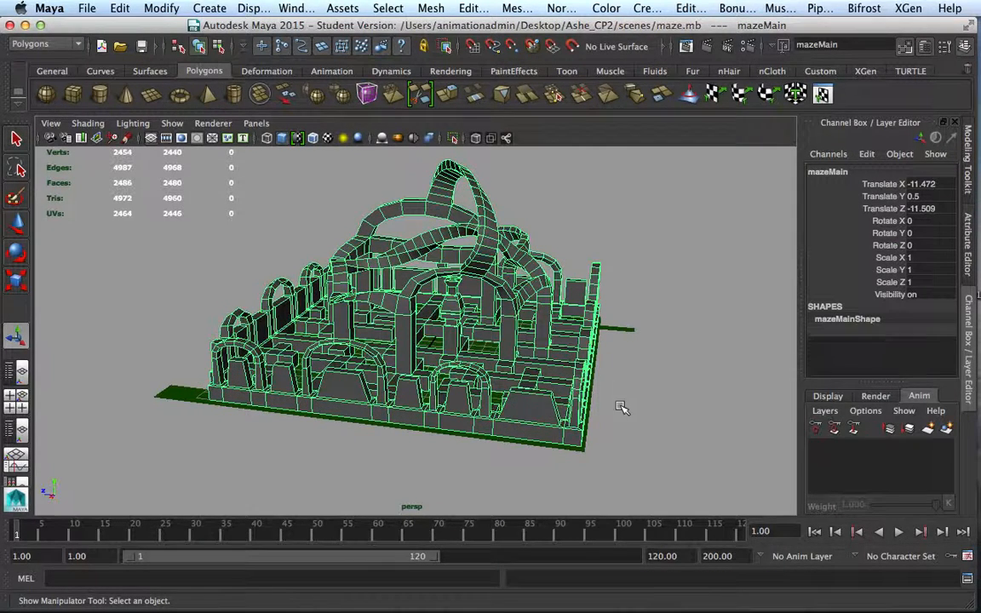
pyautogui.click(593, 405)
pyautogui.click(540, 414)
pyautogui.keyDown('alt'); pyautogui.moveTo(628, 443); pyautogui.dragTo(492, 419); pyautogui.keyUp('alt')
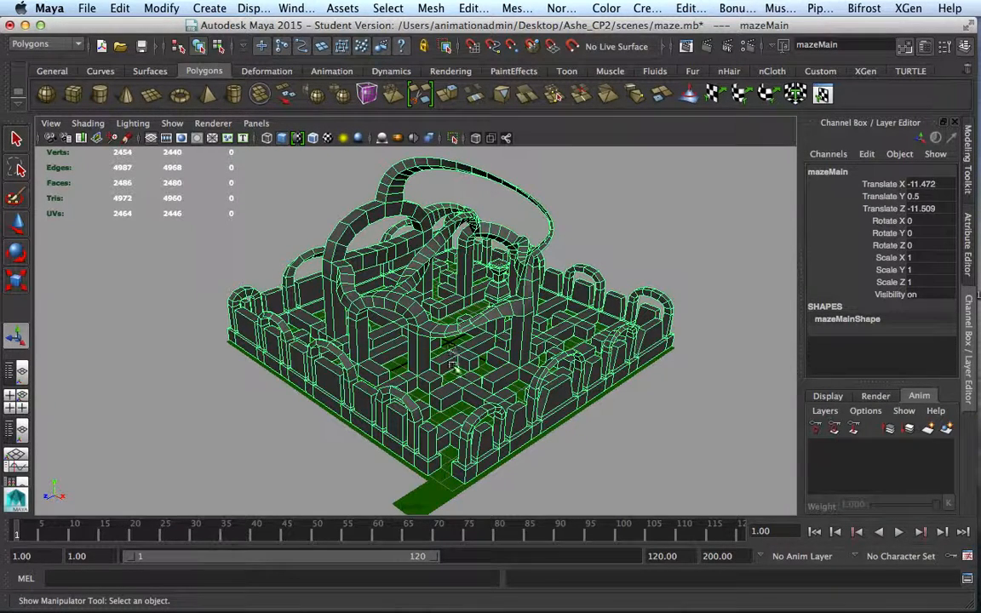
pyautogui.keyDown('alt'); pyautogui.moveTo(585, 440); pyautogui.dragTo(409, 436); pyautogui.keyUp('alt')
pyautogui.click(571, 455)
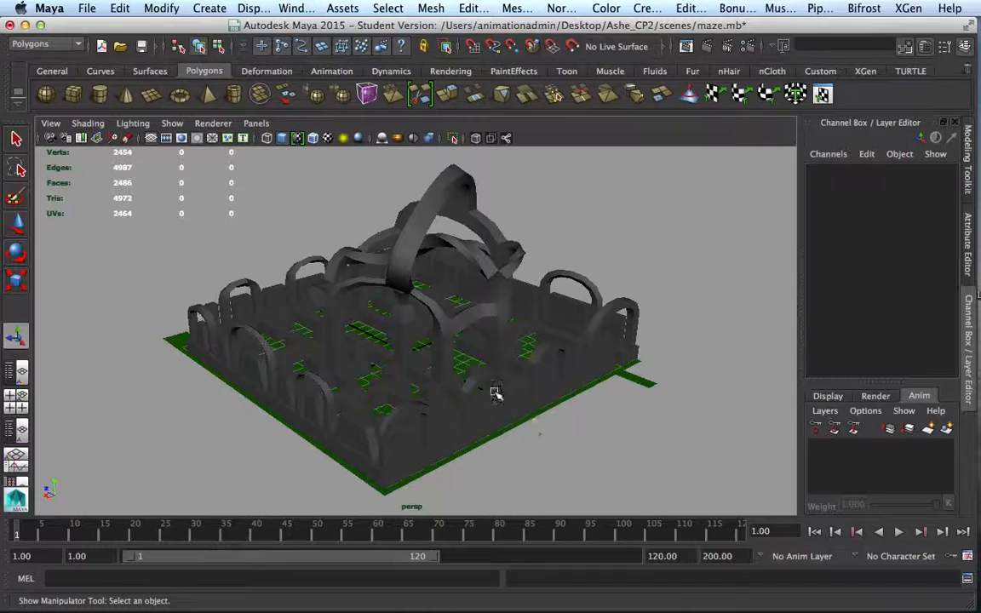
pyautogui.click(494, 391)
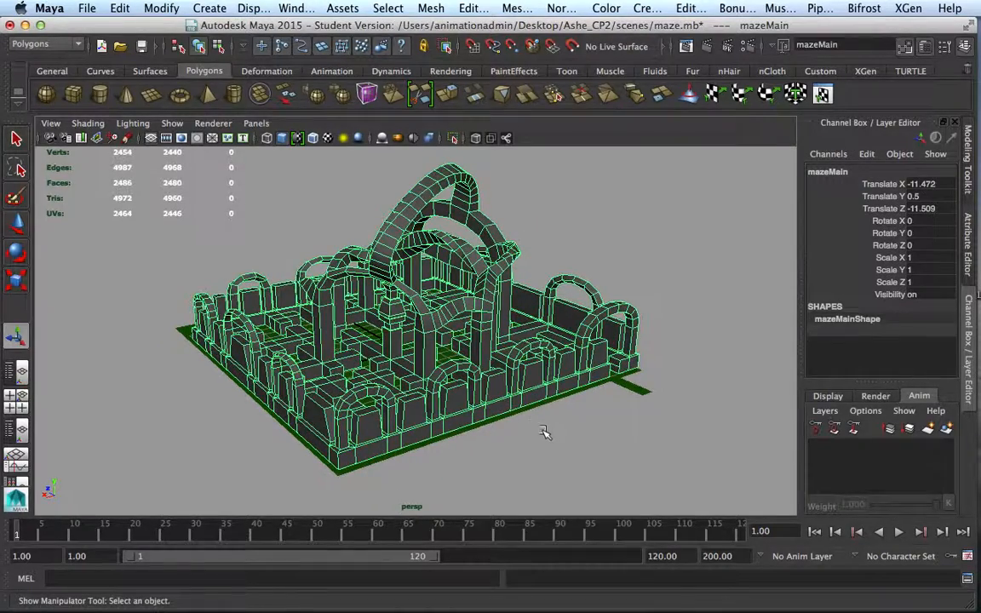
pyautogui.keyDown('alt'); pyautogui.moveTo(532, 446); pyautogui.dragTo(327, 457); pyautogui.keyUp('alt')
pyautogui.keyDown('alt'); pyautogui.moveTo(548, 456); pyautogui.dragTo(348, 452); pyautogui.keyUp('alt')
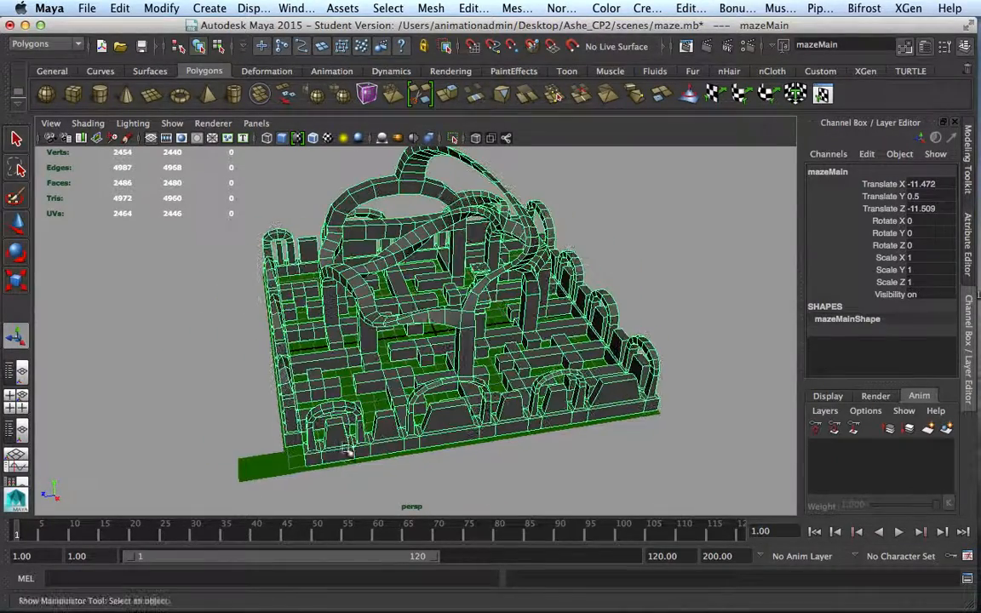
pyautogui.keyDown('alt'); pyautogui.moveTo(556, 459); pyautogui.dragTo(385, 370); pyautogui.keyUp('alt')
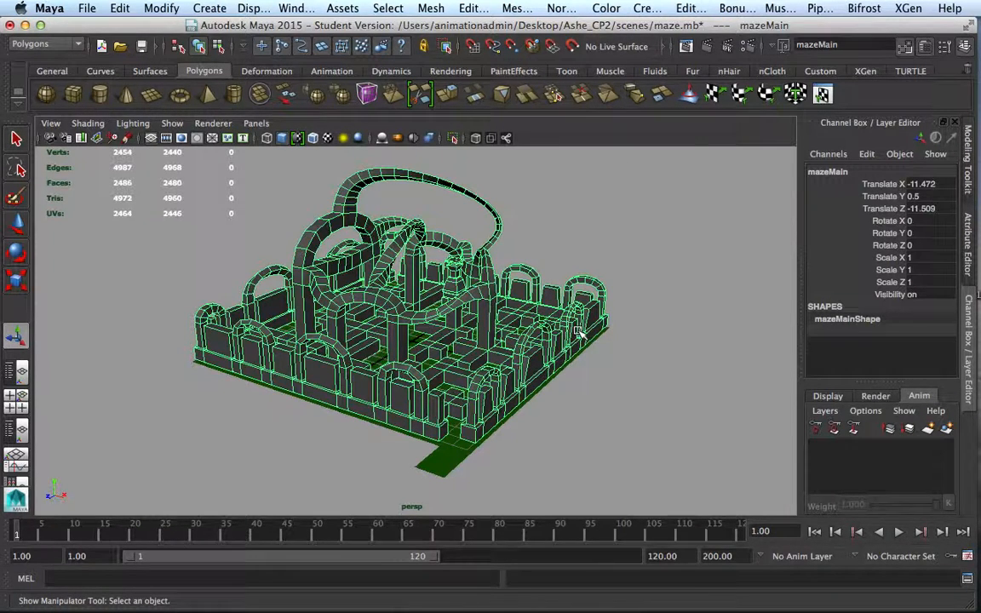
# Start a new empty scene in place of the maze scene
pyautogui.click(82, 8)
pyautogui.click(120, 32)
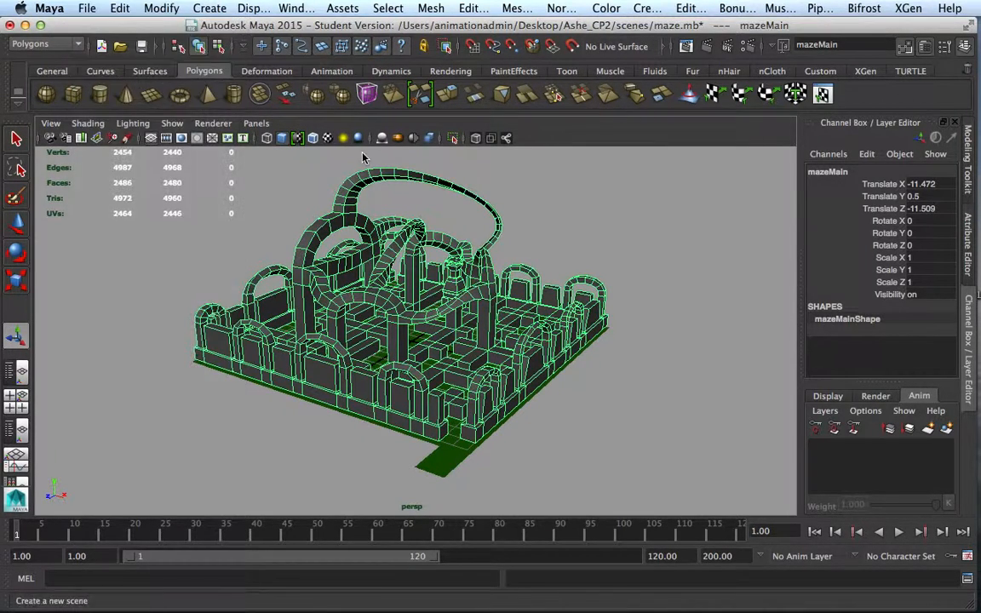
pyautogui.click(418, 323)
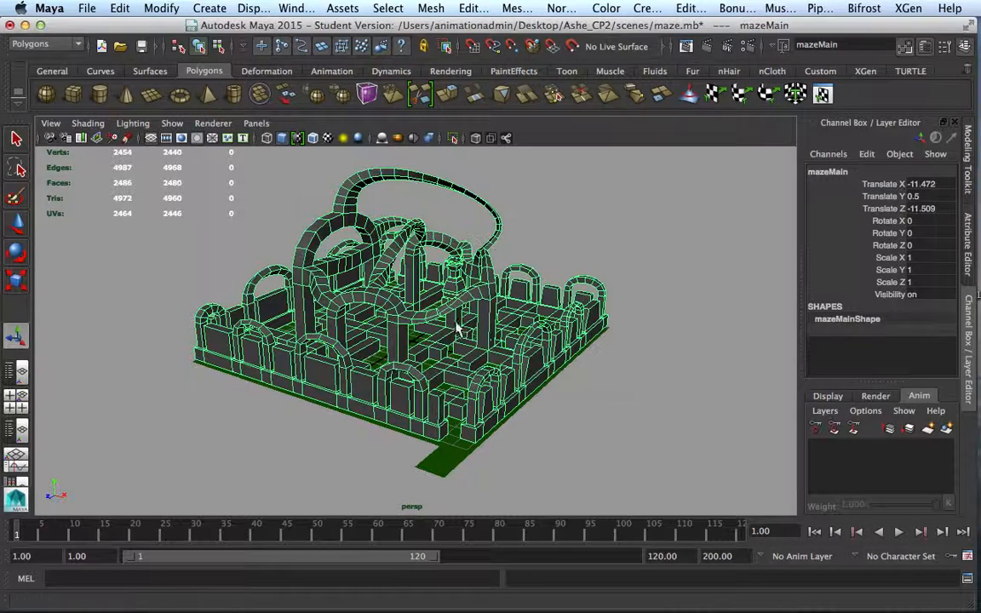
pyautogui.click(452, 348)
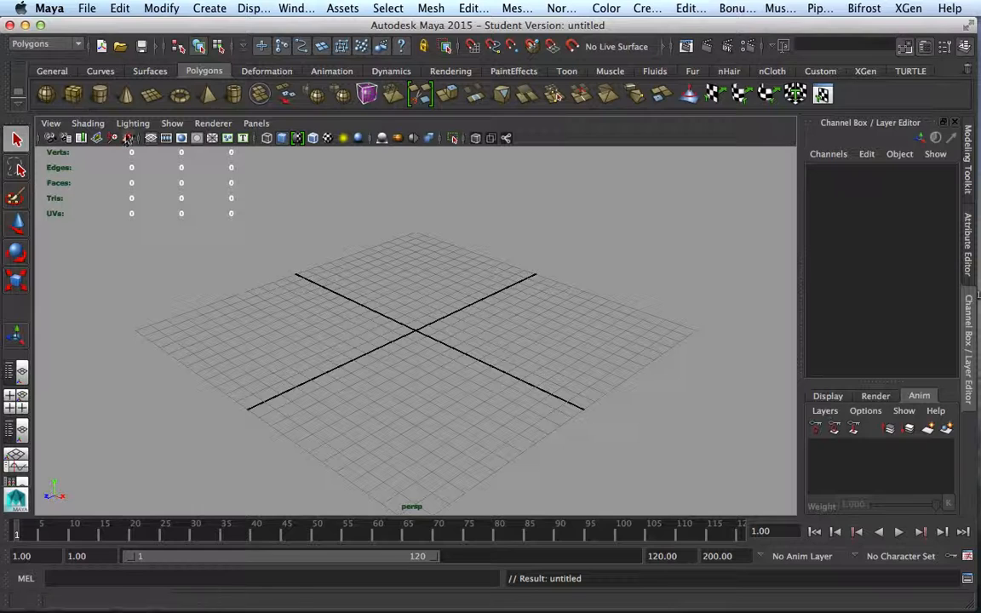
# Create a polygon cube and set its Translate Y to 0.5 so it sits on the grid
pyautogui.click(73, 94)
pyautogui.press('w')
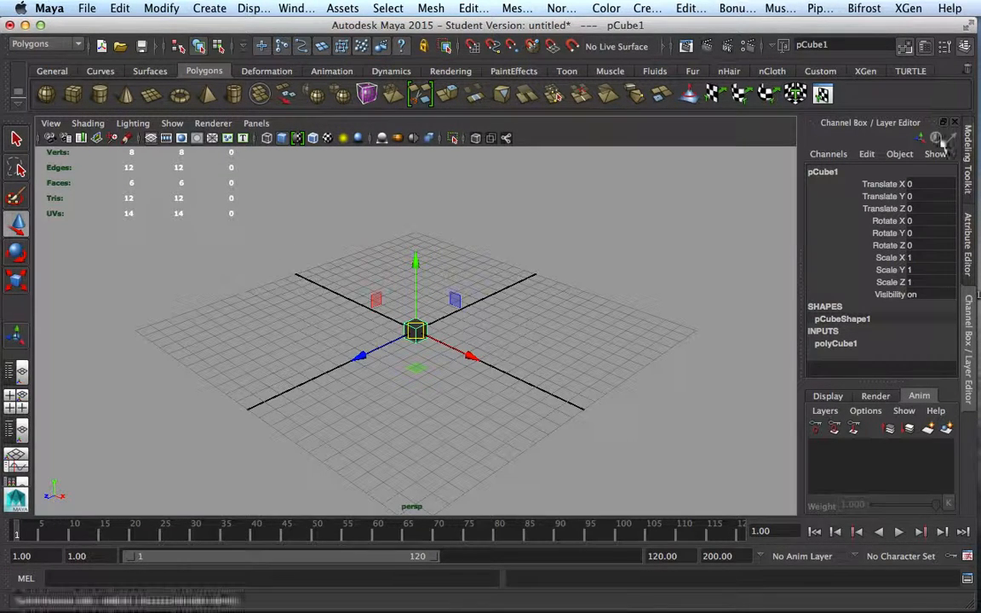
pyautogui.click(931, 195)
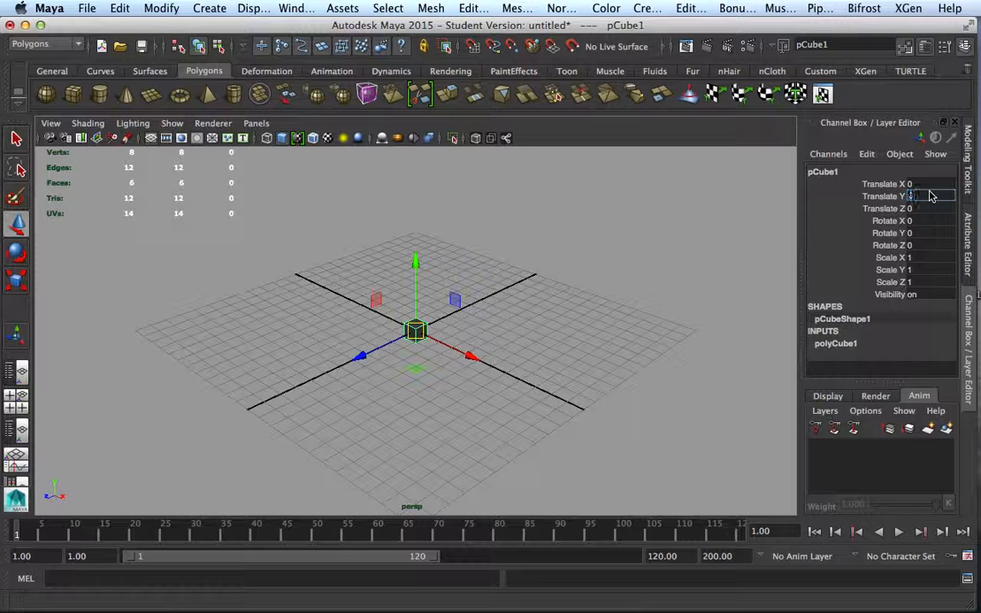
pyautogui.write('0.5')
pyautogui.press('Return')
# Move the cube to the grid's far corner, to about -11.5 in X and -12.54 in Z, aligning it with the grid lines in the top view
pyautogui.moveTo(470, 347); pyautogui.dragTo(361, 288)
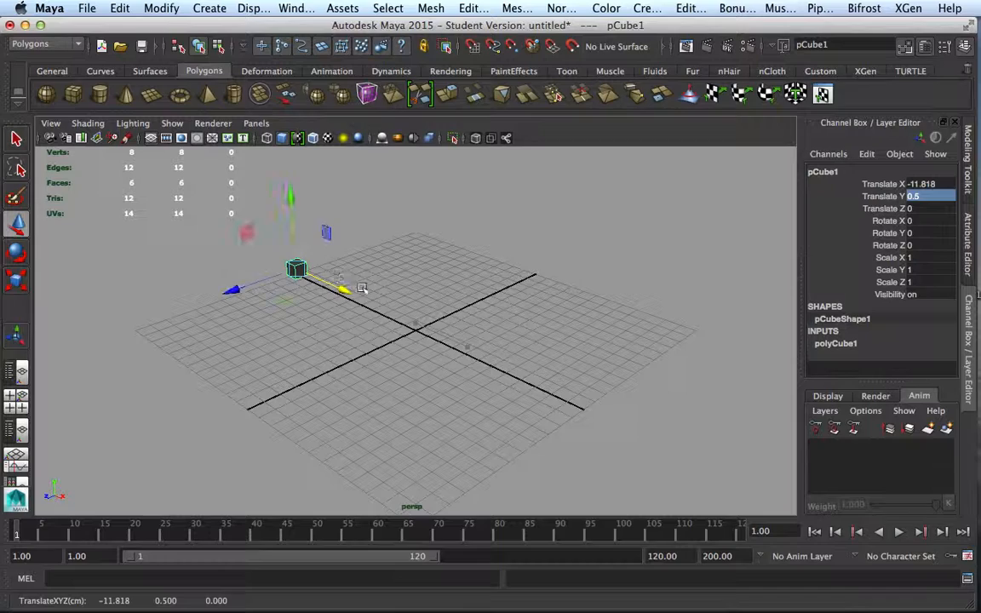
pyautogui.moveTo(233, 289); pyautogui.dragTo(375, 269)
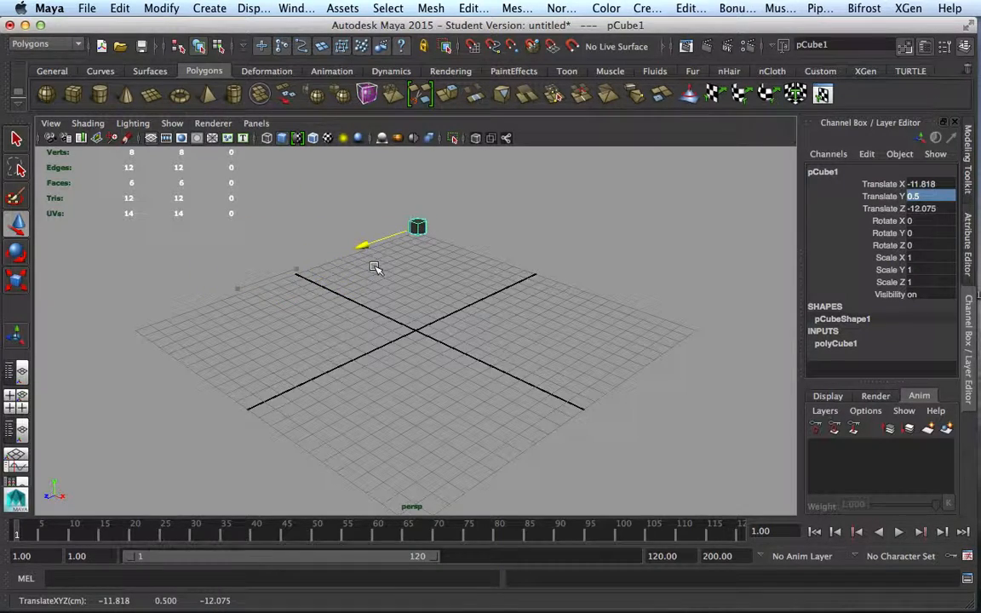
pyautogui.press('space')
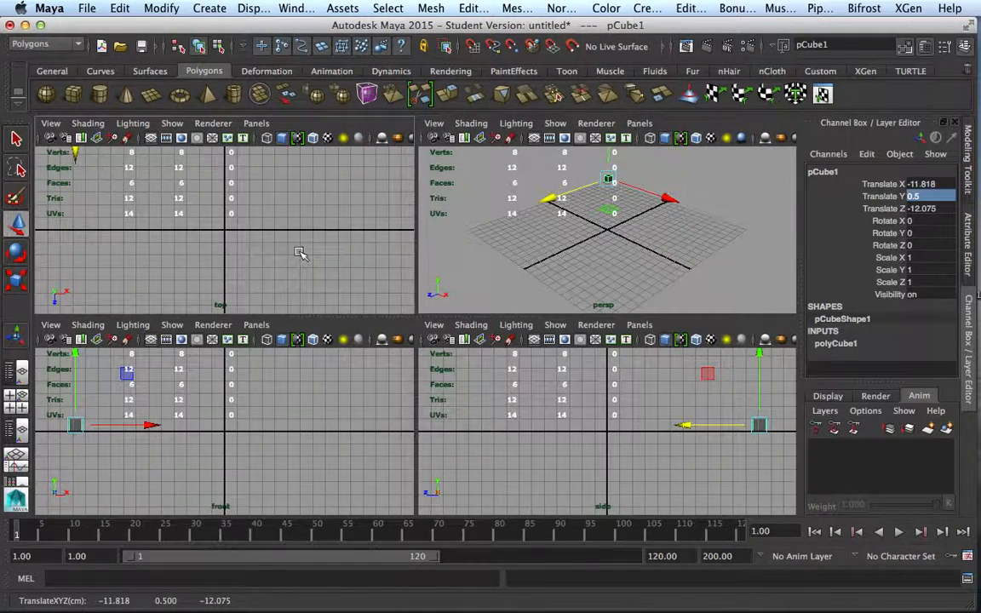
pyautogui.press('space')
pyautogui.press('f')
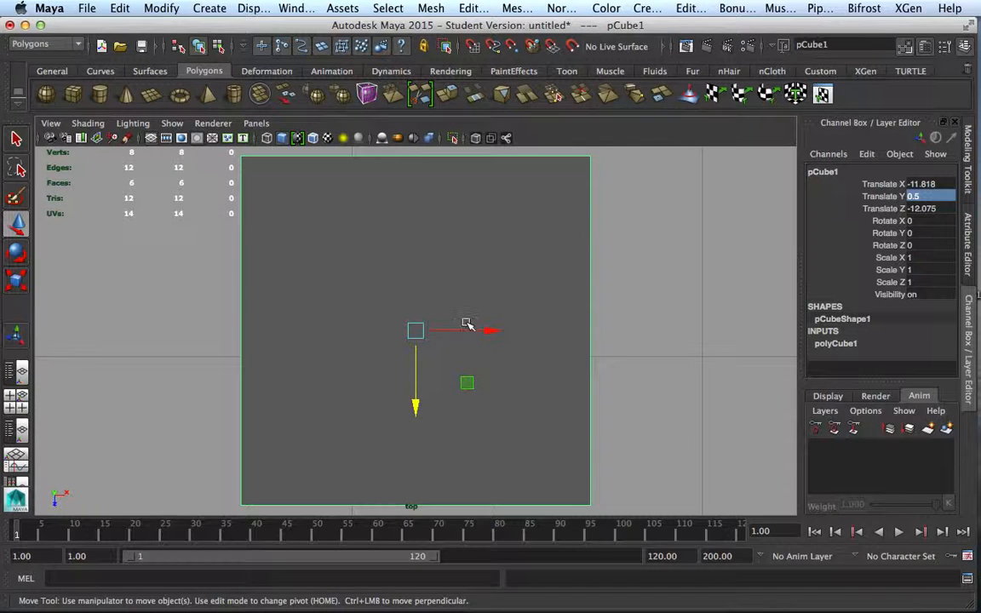
pyautogui.scroll(-5, 467, 324)
pyautogui.moveTo(415, 407); pyautogui.dragTo(421, 377)
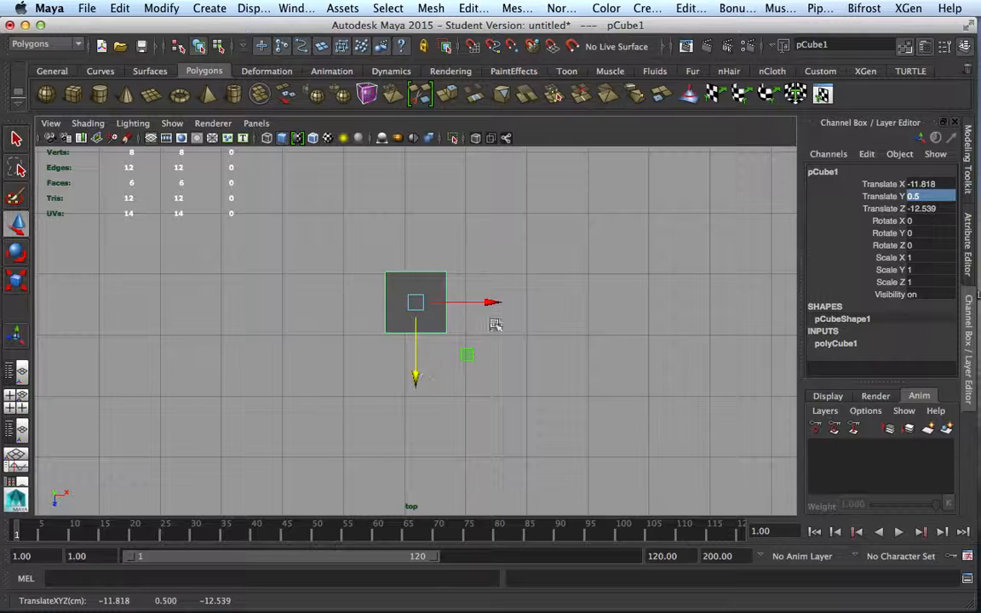
pyautogui.moveTo(490, 304); pyautogui.dragTo(509, 307)
# Extrude the cube's +X side face in the perspective view into a long bar running along the grid's back edge to near the opposite corner
pyautogui.press('space')
pyautogui.press('space')
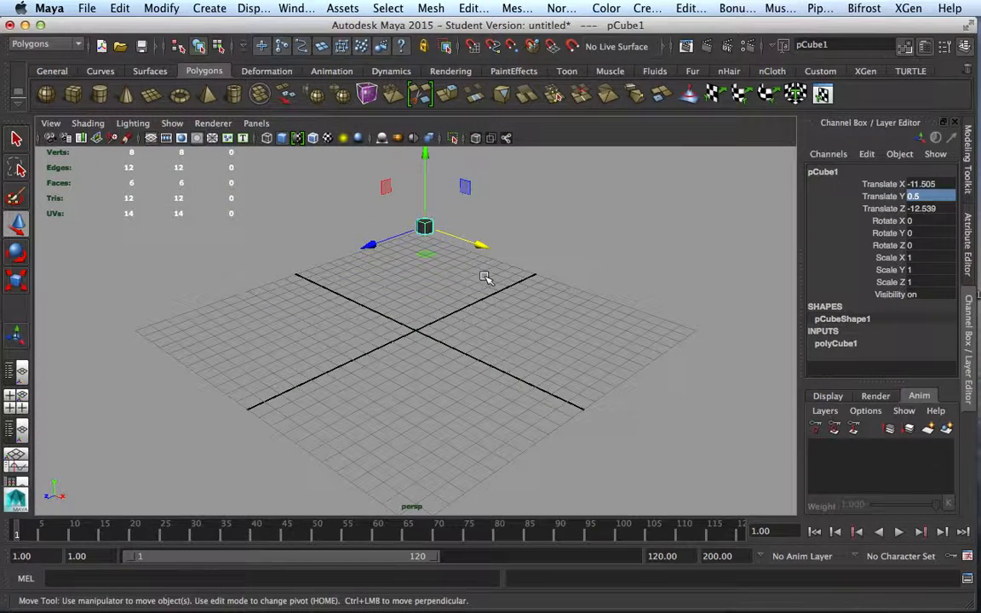
pyautogui.moveTo(435, 237); pyautogui.dragTo(432, 271, button='right')
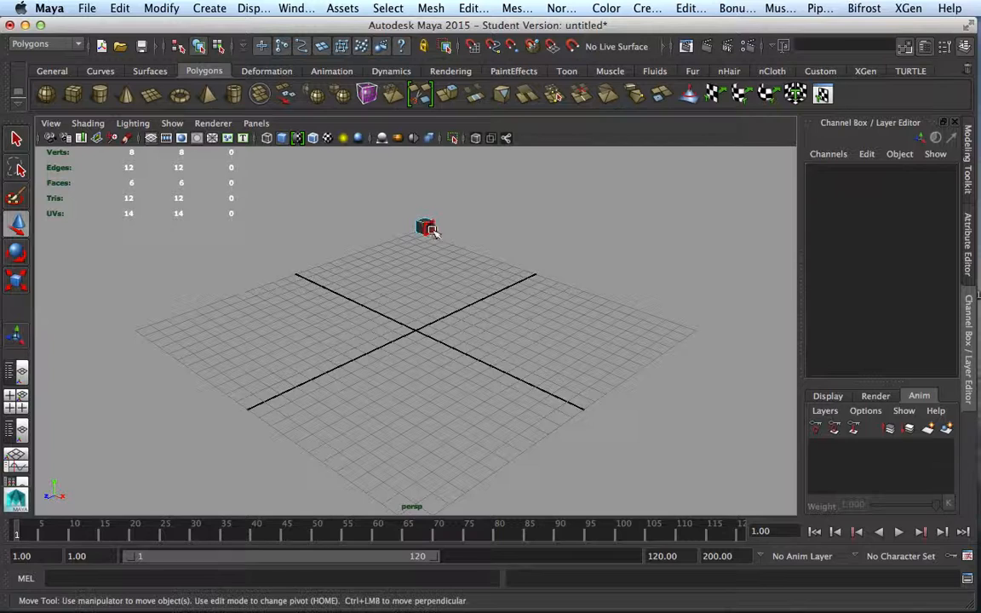
pyautogui.click(427, 227)
pyautogui.hotkey('ctrl', 'e')
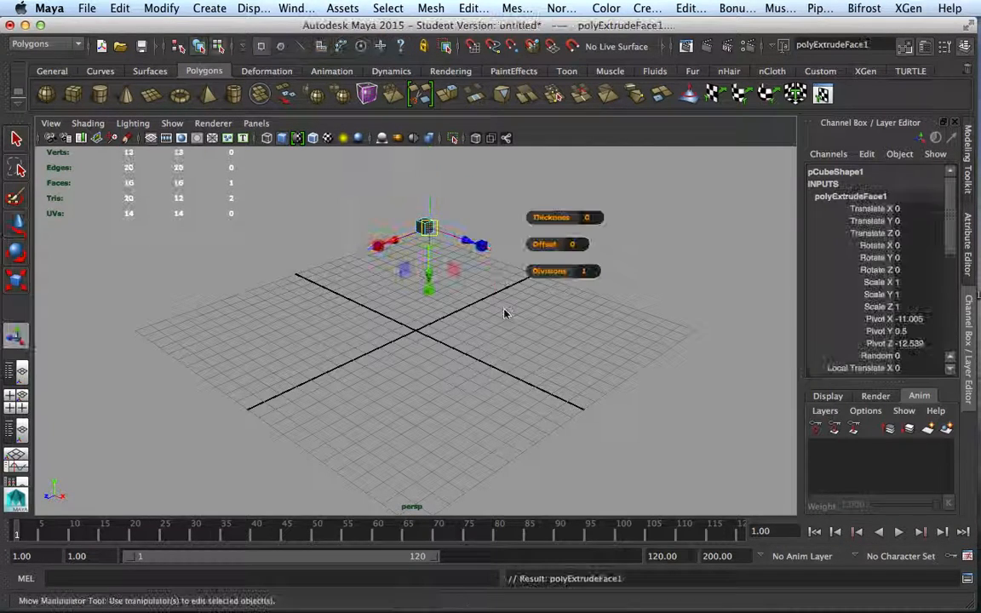
pyautogui.moveTo(467, 243); pyautogui.dragTo(738, 368)
pyautogui.keyDown('alt'); pyautogui.moveTo(654, 418); pyautogui.dragTo(715, 381); pyautogui.keyUp('alt')
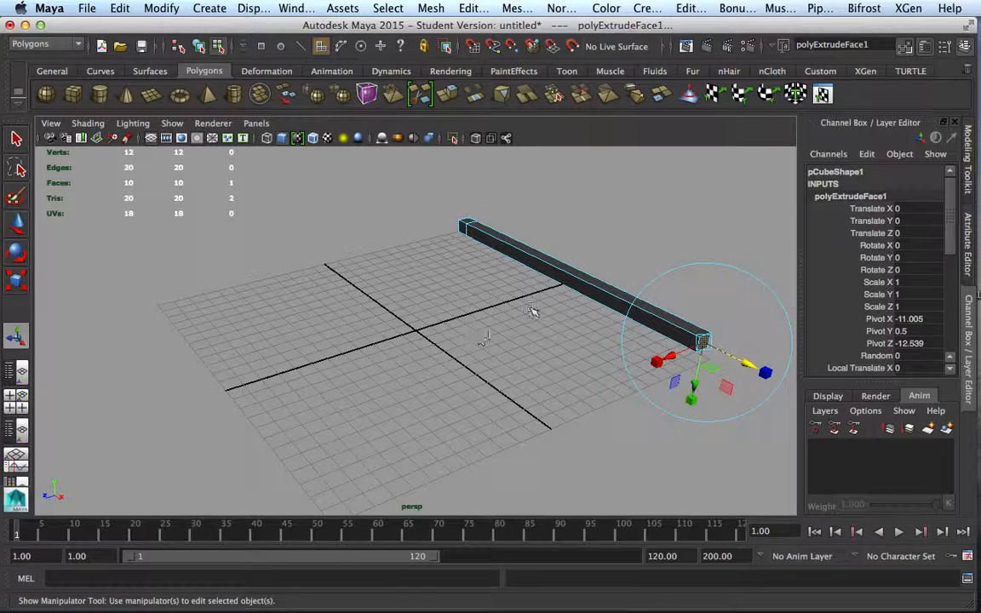
# Return from face selection to object mode and select the whole bar
pyautogui.press('q')
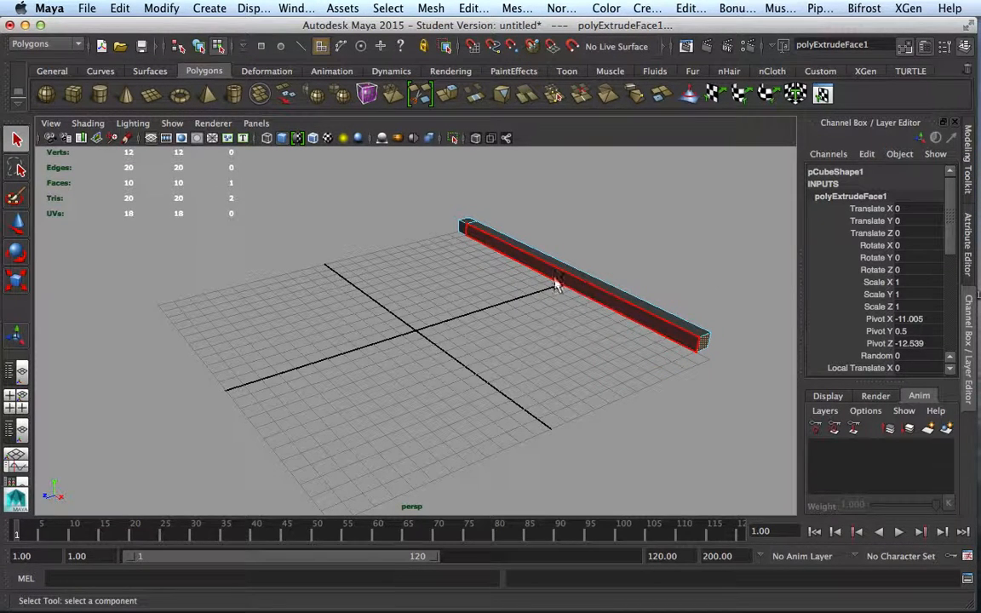
pyautogui.moveTo(604, 248); pyautogui.dragTo(671, 227, button='right')
pyautogui.click(629, 321)
# Insert an edge loop one grid square in from the bar's +X end, working in the top view
pyautogui.keyDown('alt'); pyautogui.moveTo(604, 375); pyautogui.dragTo(650, 375); pyautogui.keyUp('alt')
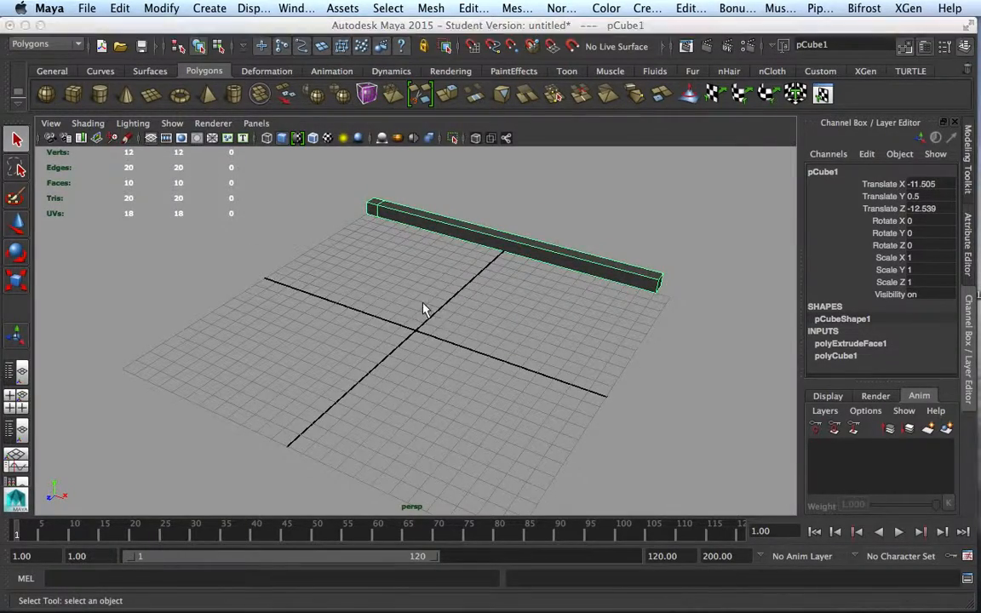
pyautogui.press('space')
pyautogui.press('space')
pyautogui.scroll(-5, 353, 257)
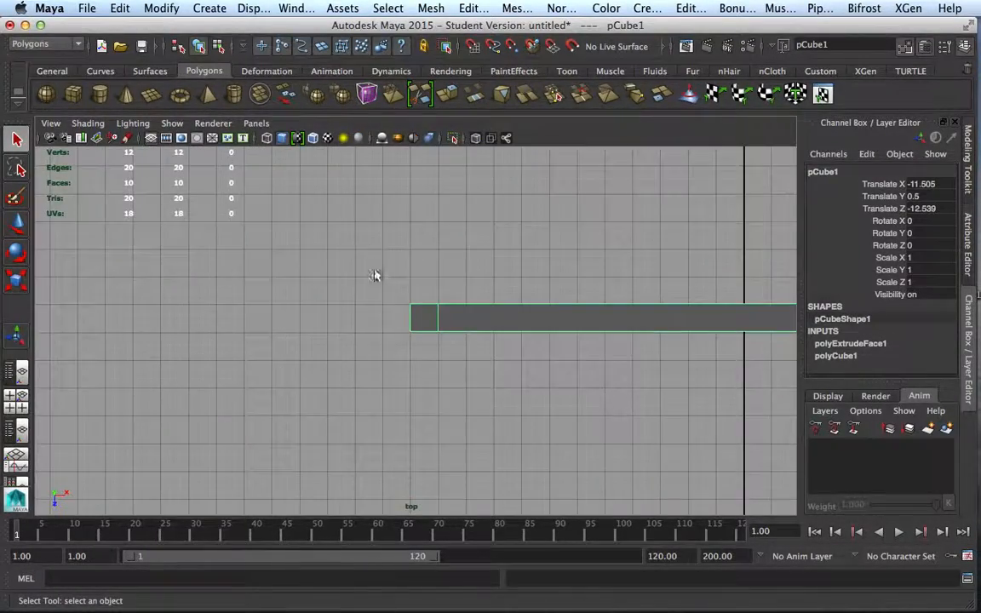
pyautogui.keyDown('alt'); pyautogui.moveTo(453, 315); pyautogui.dragTo(299, 299, button='middle'); pyautogui.keyUp('alt')
pyautogui.keyDown('alt'); pyautogui.moveTo(521, 313); pyautogui.dragTo(394, 290, button='middle'); pyautogui.keyUp('alt')
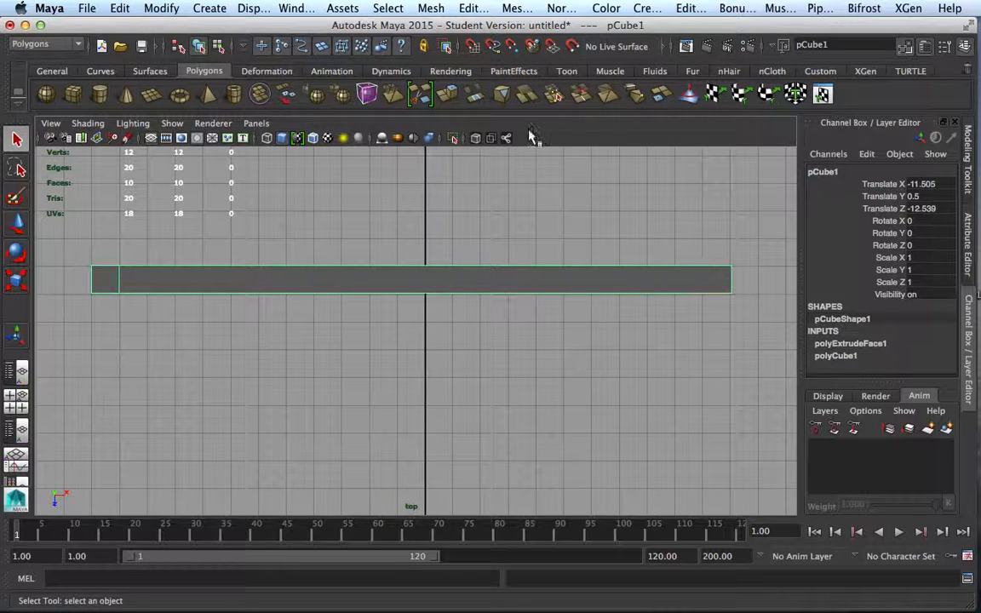
pyautogui.click(516, 8)
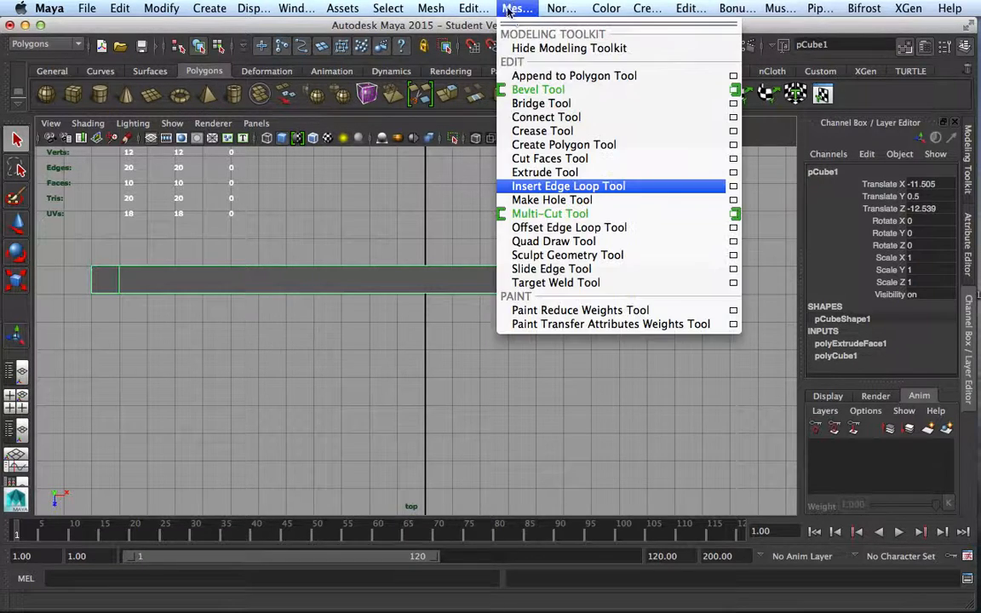
pyautogui.click(580, 187)
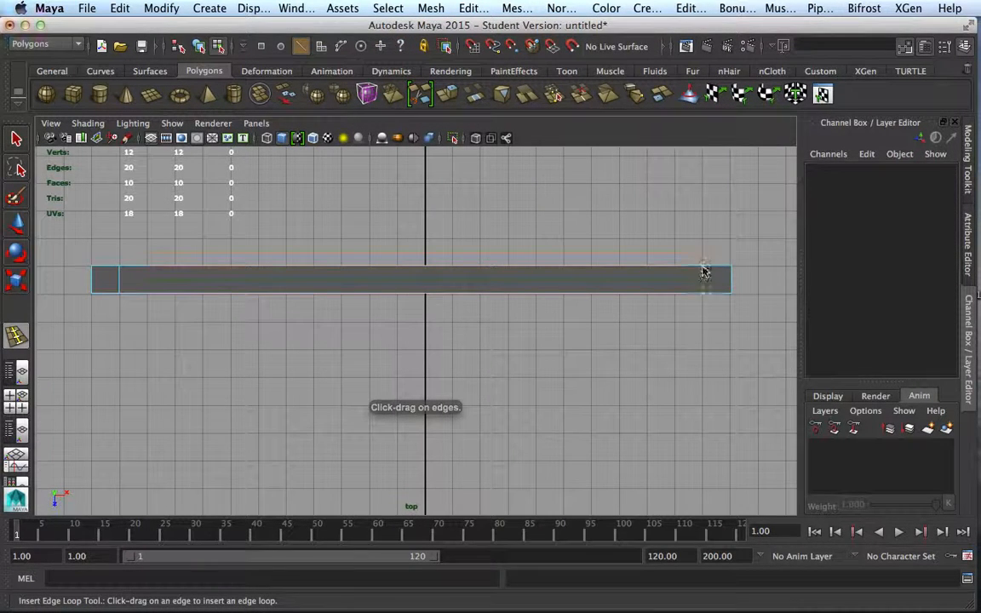
pyautogui.click(705, 271)
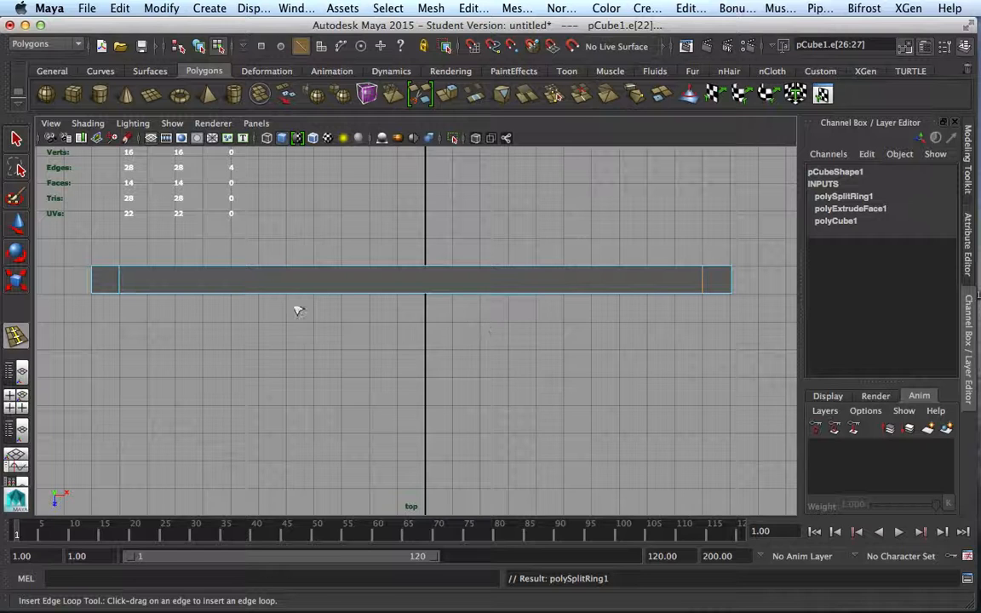
# Insert six edge loops along the bar's -X half as three pairs one grid square wide, leaving two squares before each pair
pyautogui.click(176, 269)
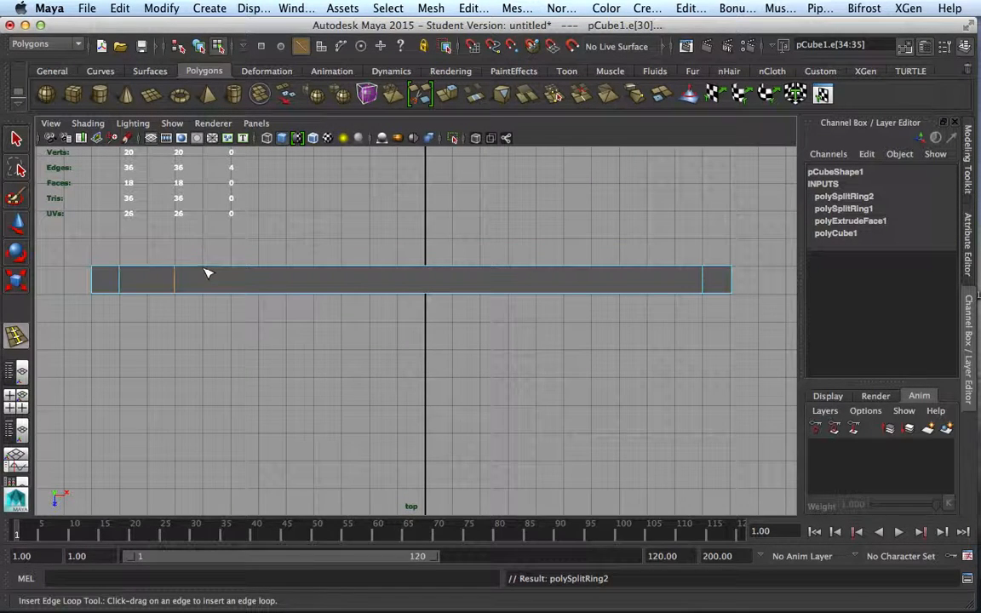
pyautogui.click(205, 269)
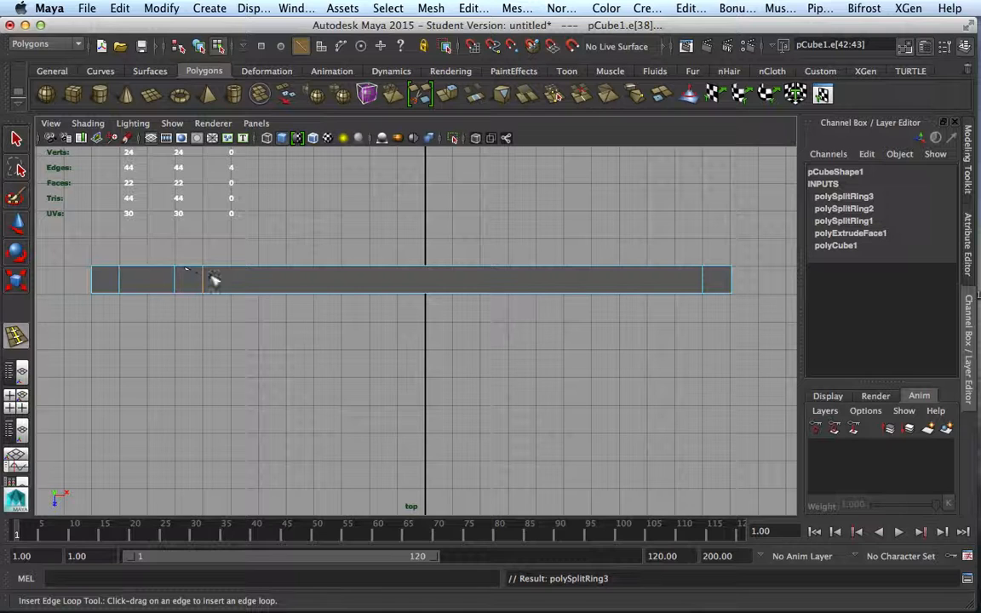
pyautogui.click(261, 269)
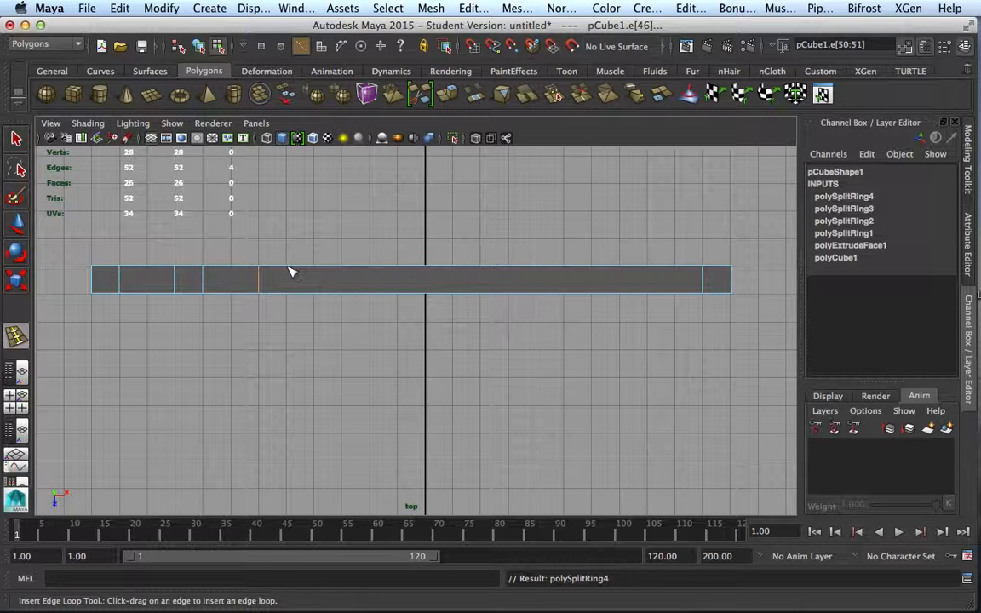
pyautogui.click(288, 272)
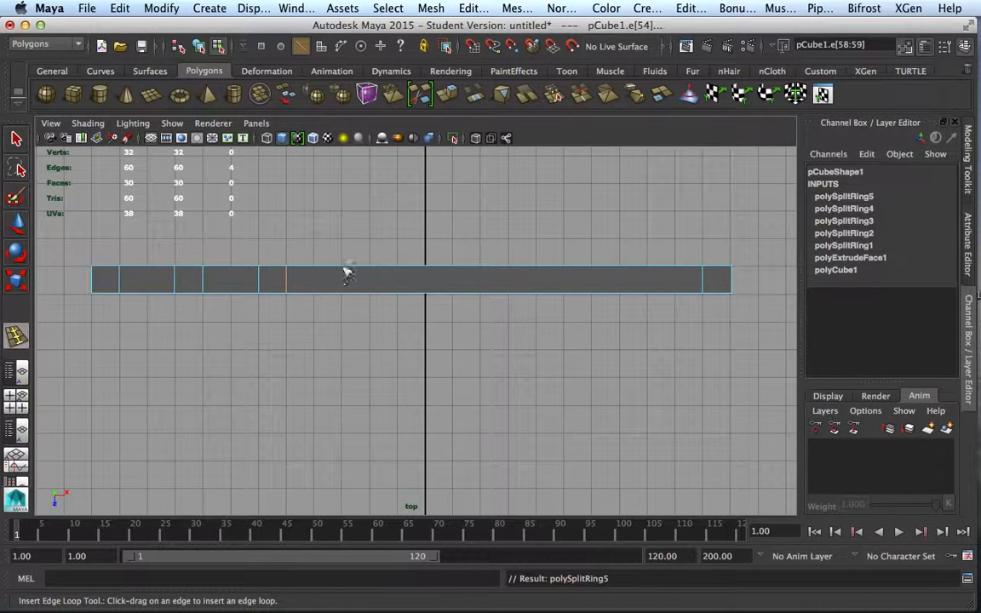
pyautogui.click(344, 271)
pyautogui.click(372, 272)
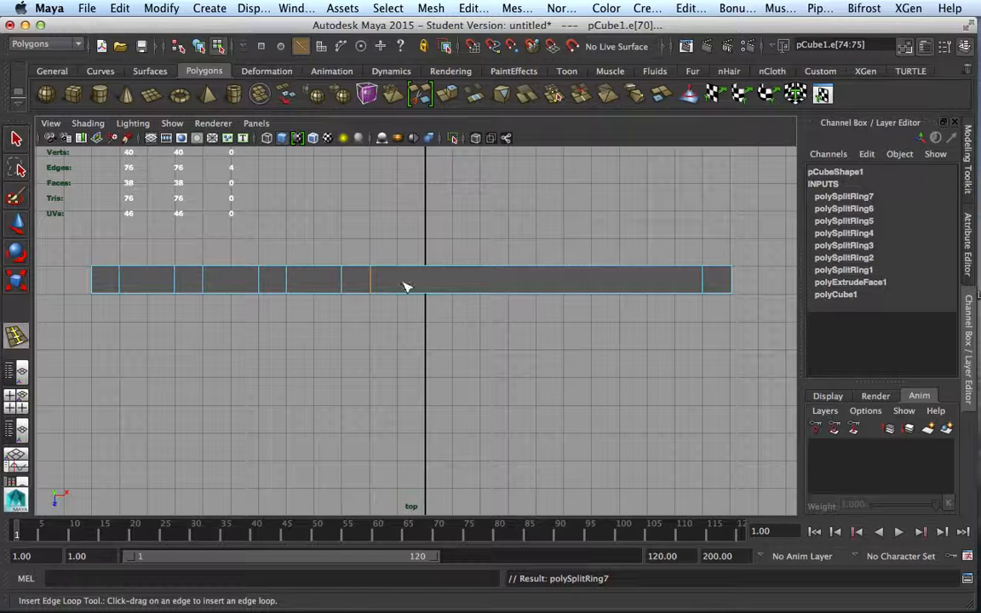
# Insert six edge loops along the bar's +X half as three pairs one grid square wide, with two squares between pairs
pyautogui.click(482, 271)
pyautogui.click(510, 273)
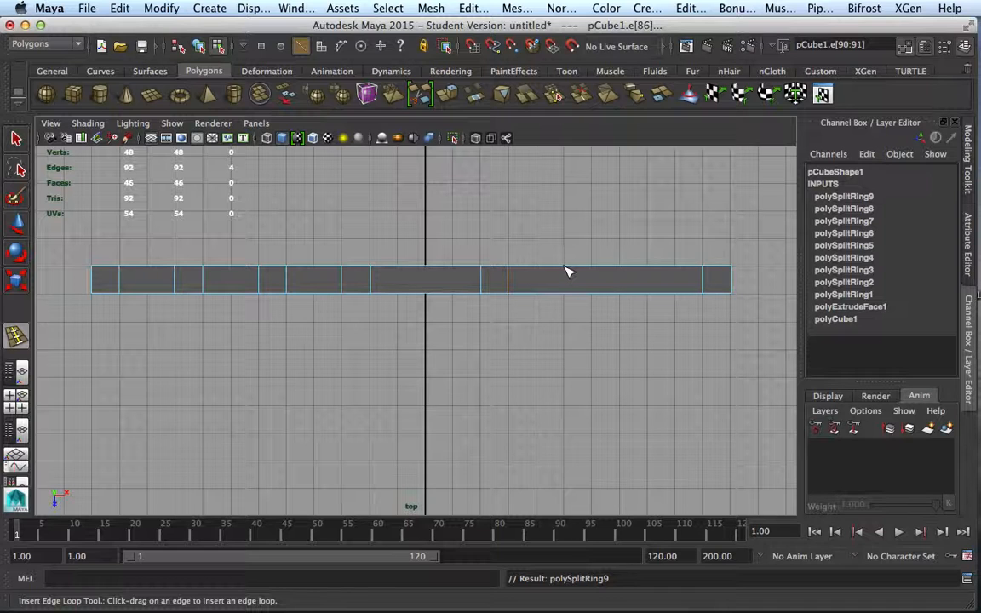
pyautogui.click(564, 273)
pyautogui.click(594, 273)
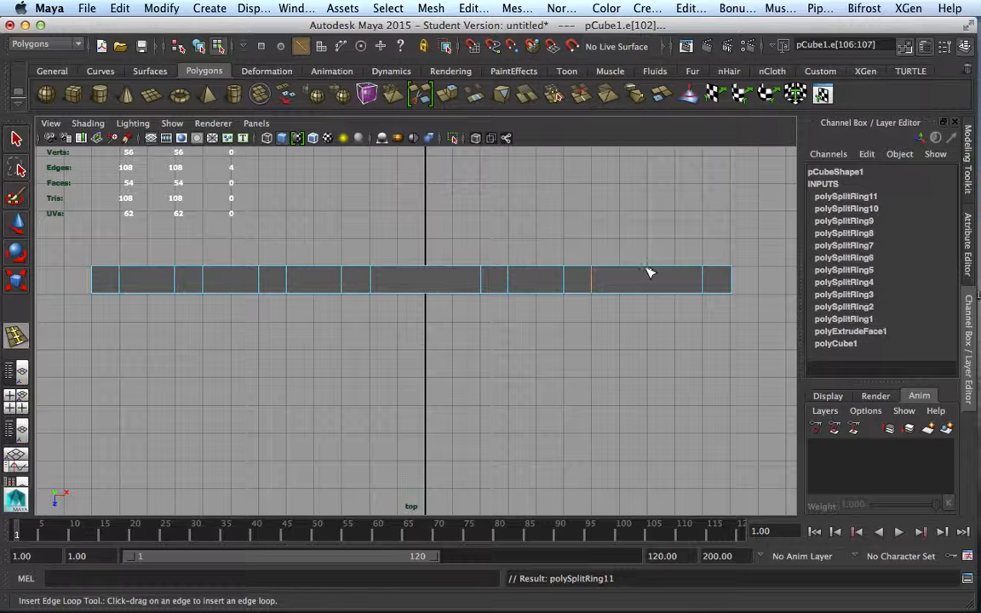
pyautogui.click(648, 272)
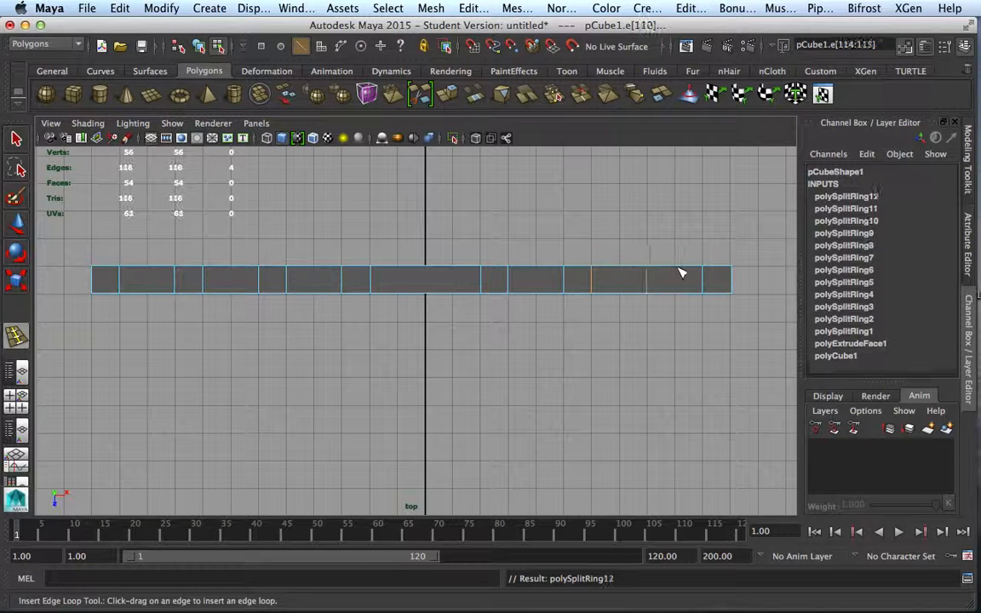
pyautogui.click(673, 281)
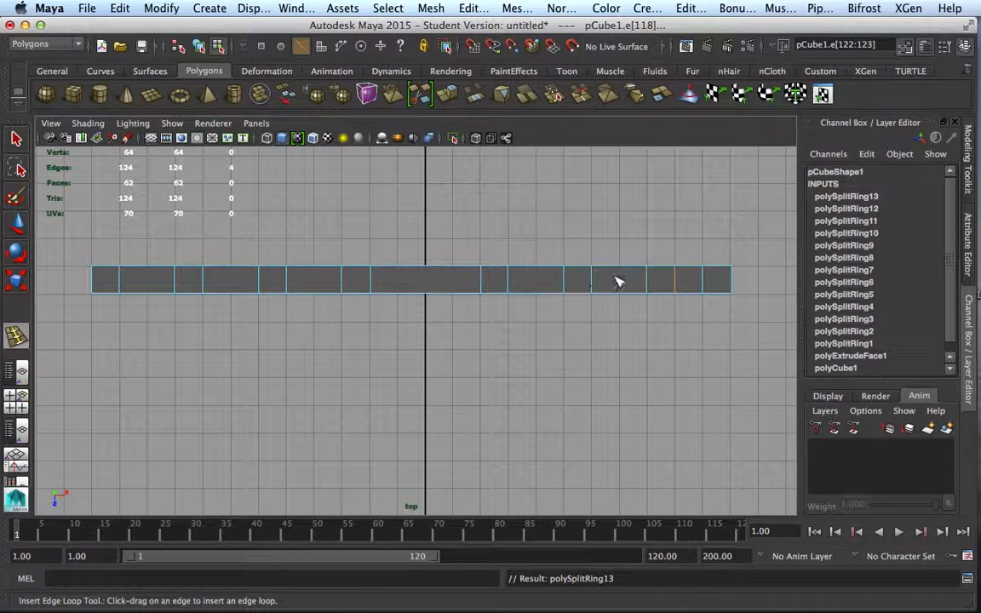
# Leave the Insert Edge Loop tool, return the bar to object mode and check its divisions in the perspective view
pyautogui.moveTo(611, 293); pyautogui.dragTo(664, 230, button='right')
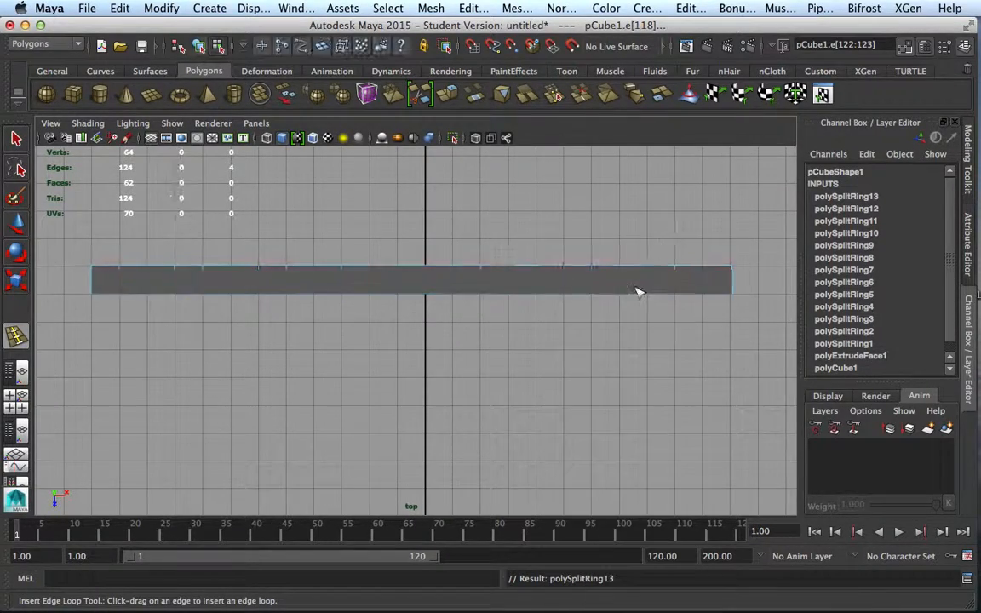
pyautogui.press('space')
pyautogui.press('space')
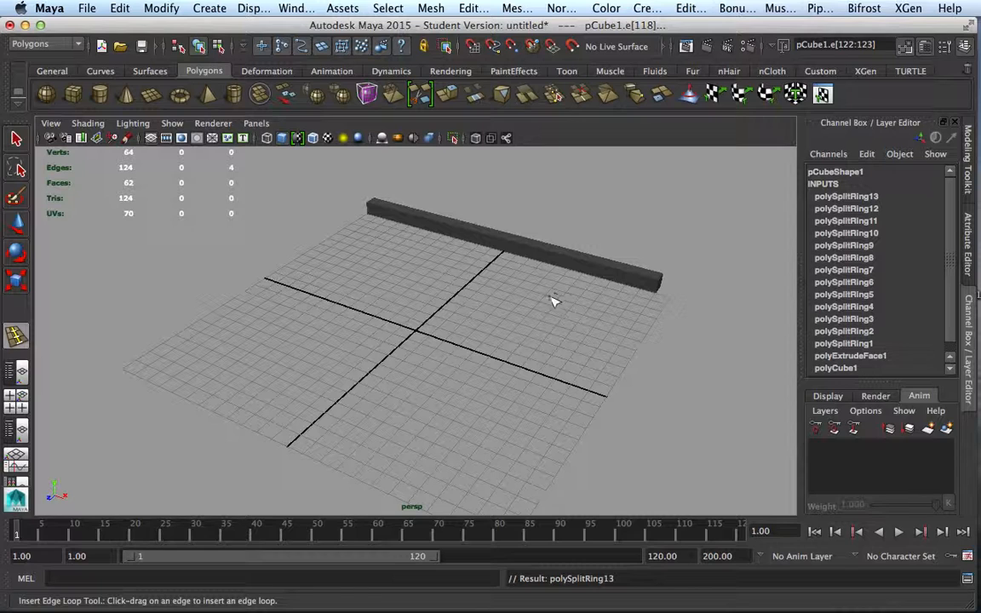
pyautogui.press('q')
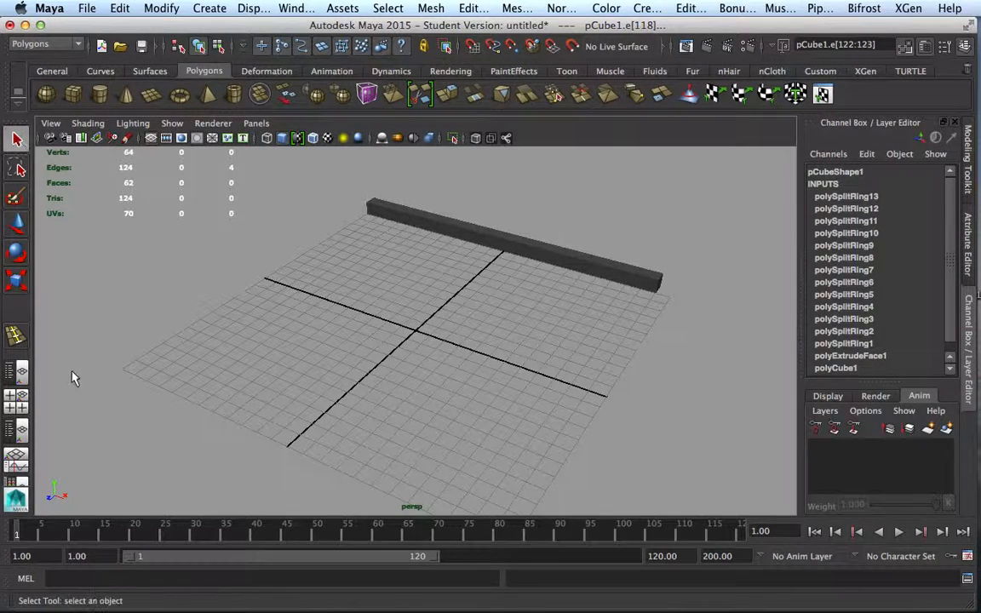
pyautogui.click(581, 270)
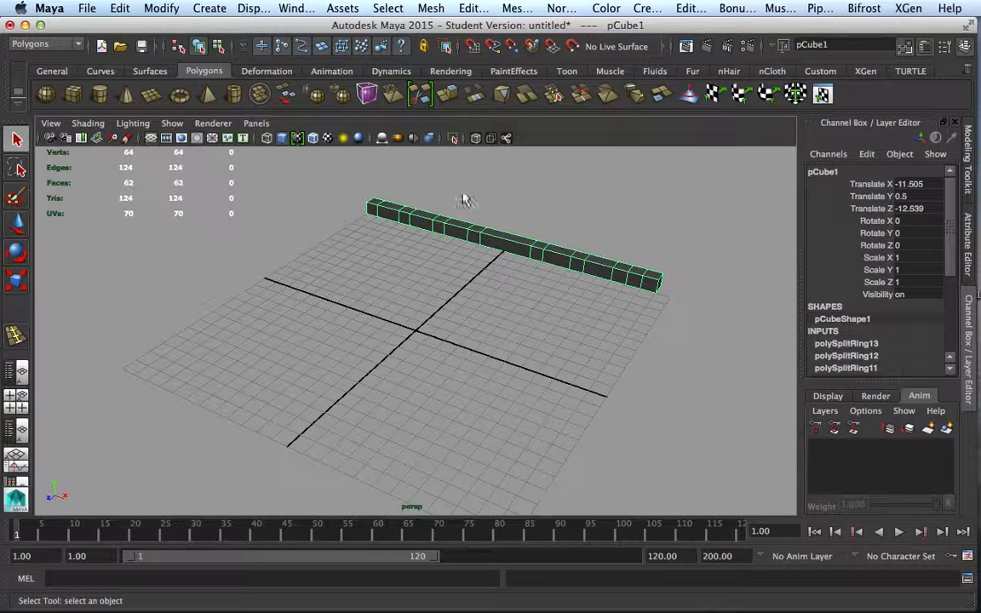
pyautogui.click(547, 219)
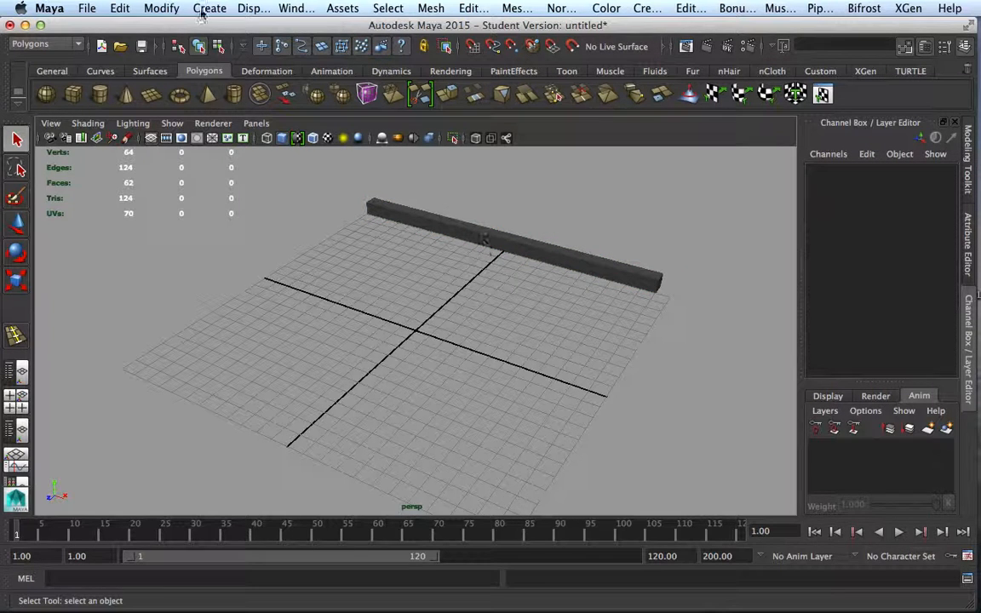
# Turn on wireframe-on-shaded display in the perspective view and check the bar's edges while it is deselected
pyautogui.keyDown('alt'); pyautogui.moveTo(378, 320); pyautogui.dragTo(474, 268); pyautogui.keyUp('alt')
pyautogui.click(494, 266)
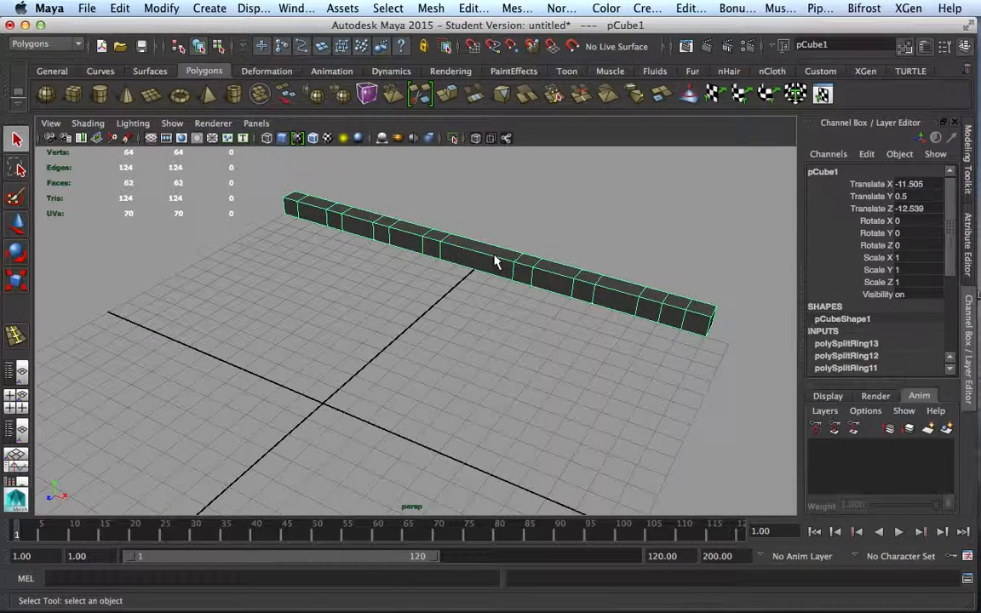
pyautogui.click(313, 138)
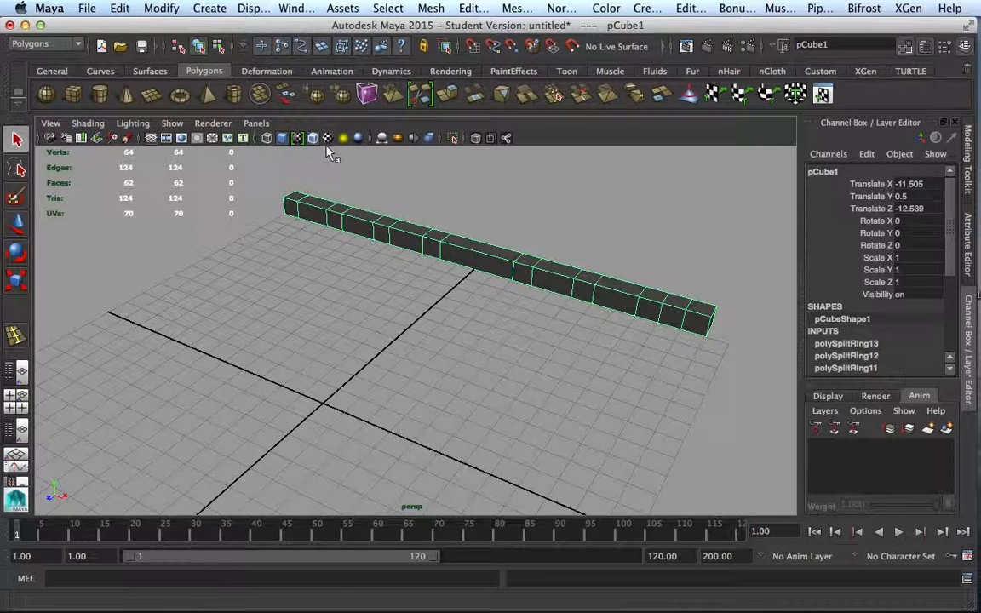
pyautogui.click(439, 200)
pyautogui.click(456, 258)
pyautogui.click(519, 227)
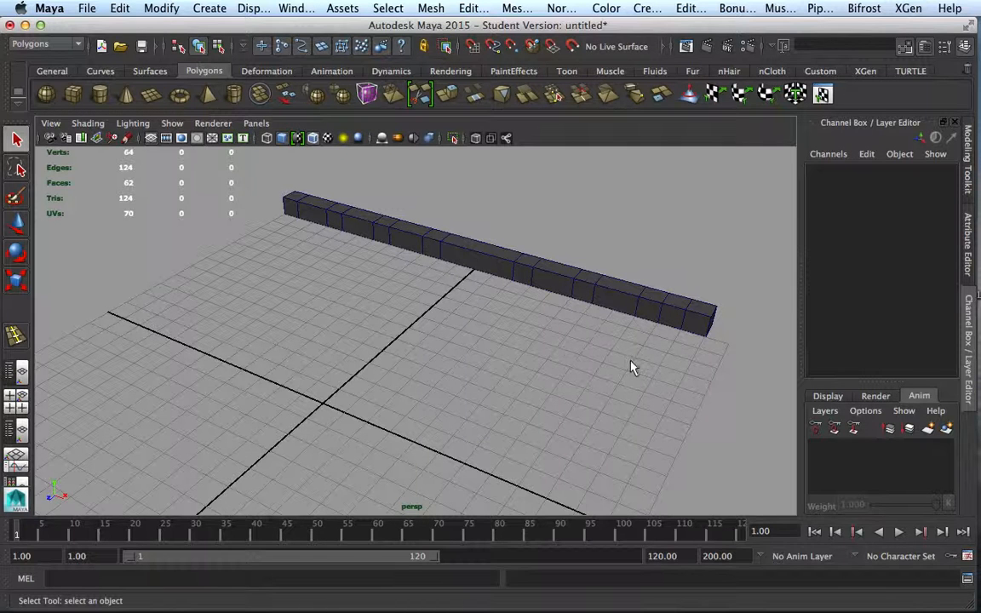
# Create a second polygon cube at the origin and set its Translate Y to 0.5
pyautogui.scroll(-2, 643, 367)
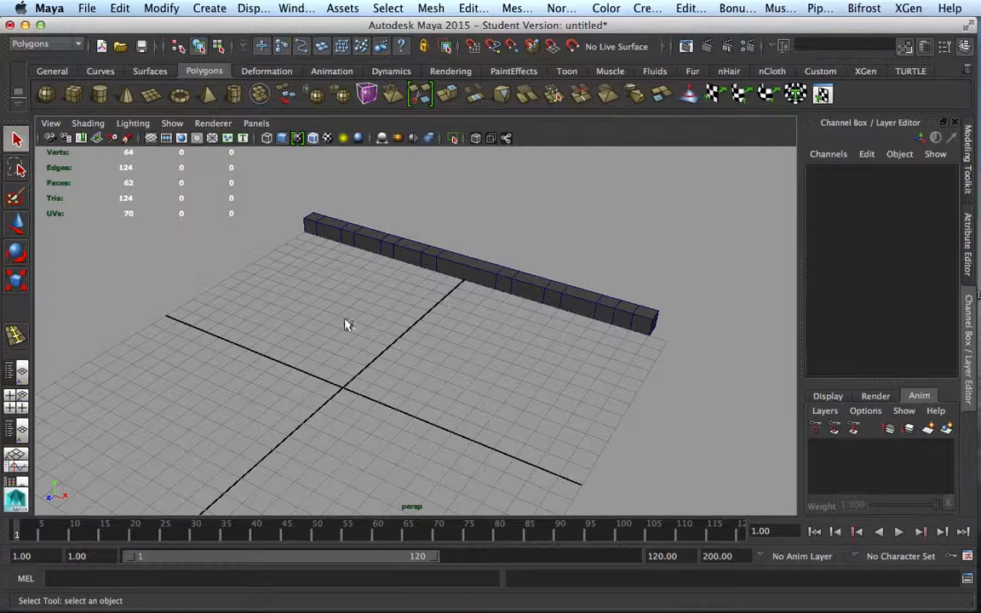
pyautogui.click(73, 95)
pyautogui.press('w')
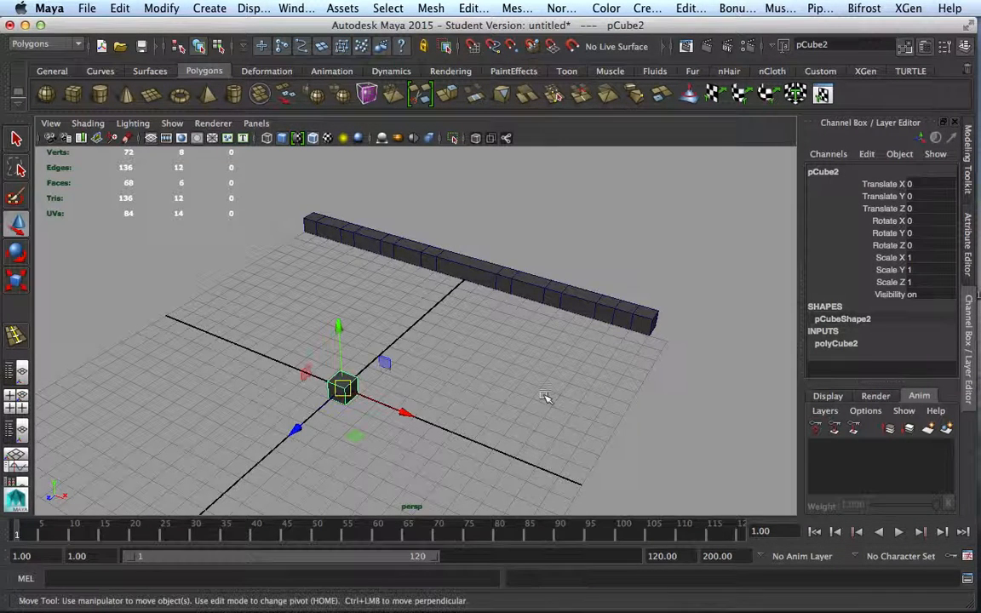
pyautogui.click(886, 196)
pyautogui.click(921, 196)
pyautogui.write('.5')
pyautogui.press('Return')
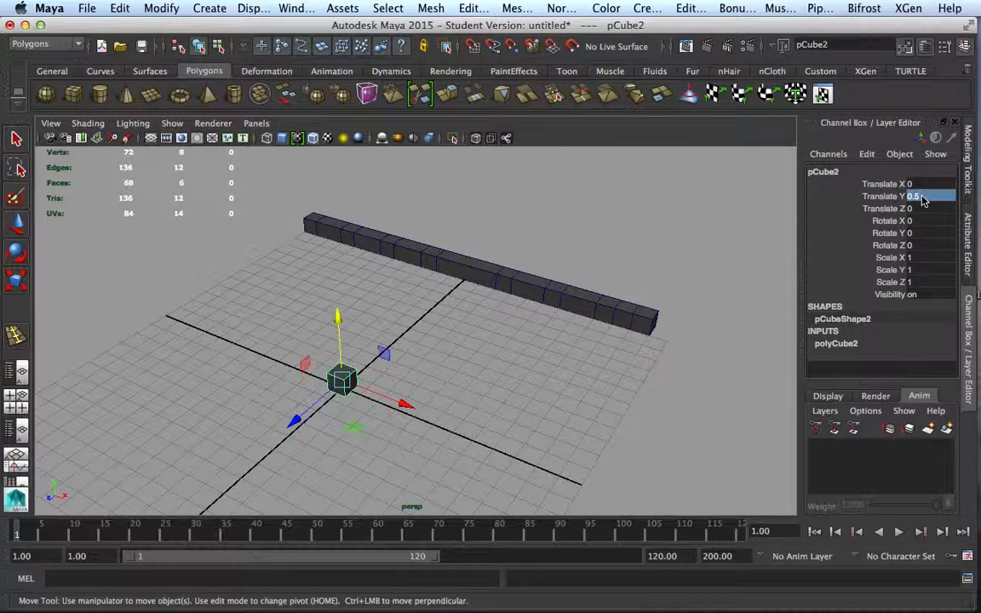
# Move the second cube to about X 11.578 and Z -10.479, one square in front of the bar's +X end
pyautogui.moveTo(404, 403); pyautogui.dragTo(107, 281)
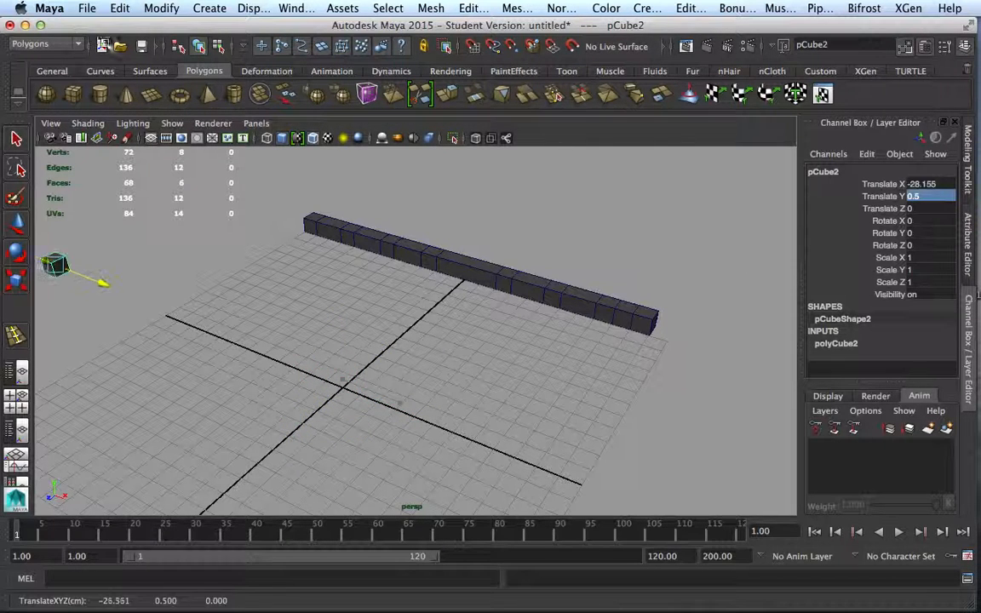
pyautogui.press('z')
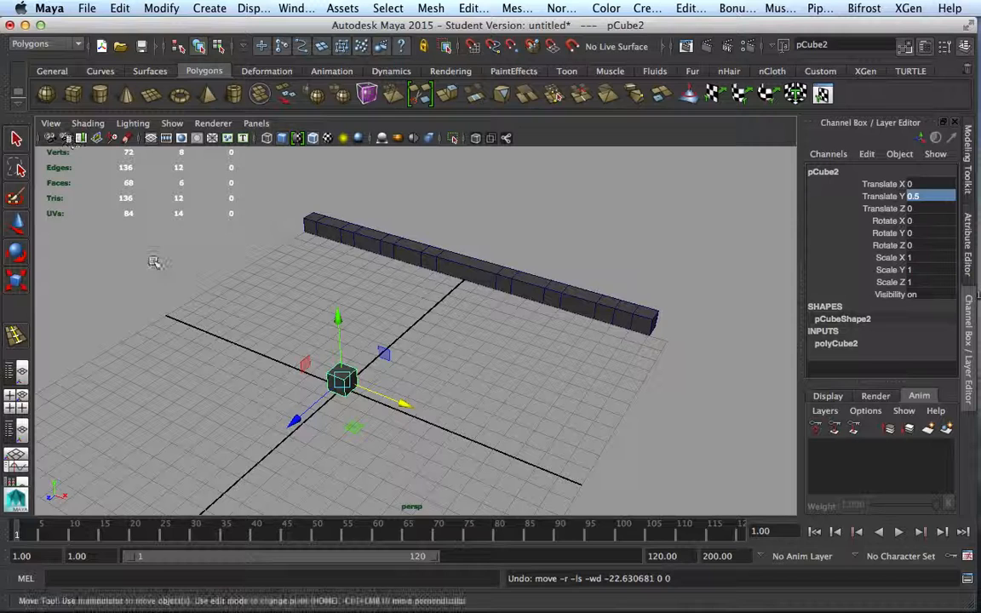
pyautogui.moveTo(405, 403); pyautogui.dragTo(646, 502)
pyautogui.moveTo(559, 503); pyautogui.dragTo(645, 366)
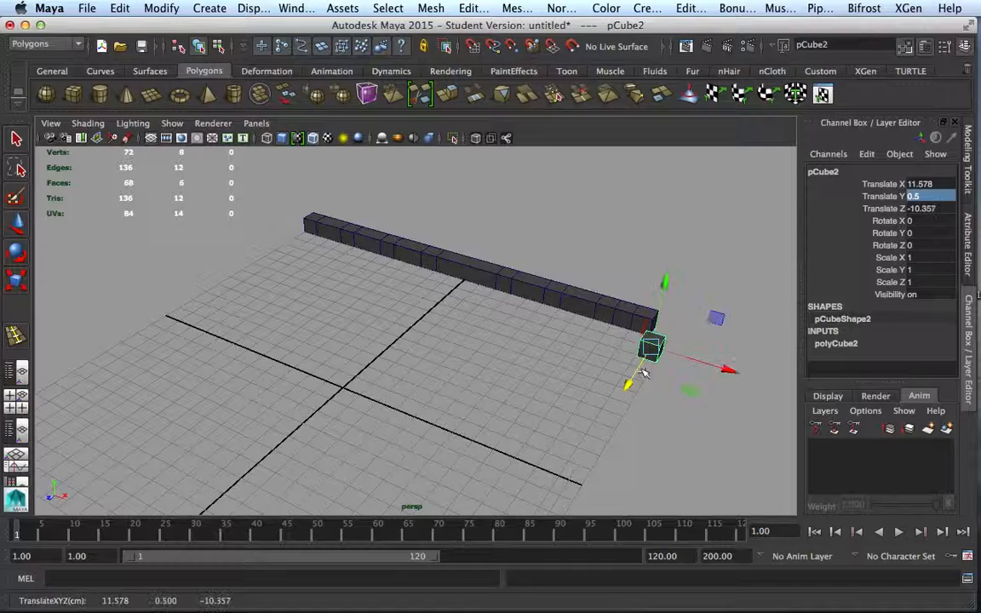
pyautogui.keyDown('alt'); pyautogui.moveTo(680, 436); pyautogui.dragTo(631, 430); pyautogui.keyUp('alt')
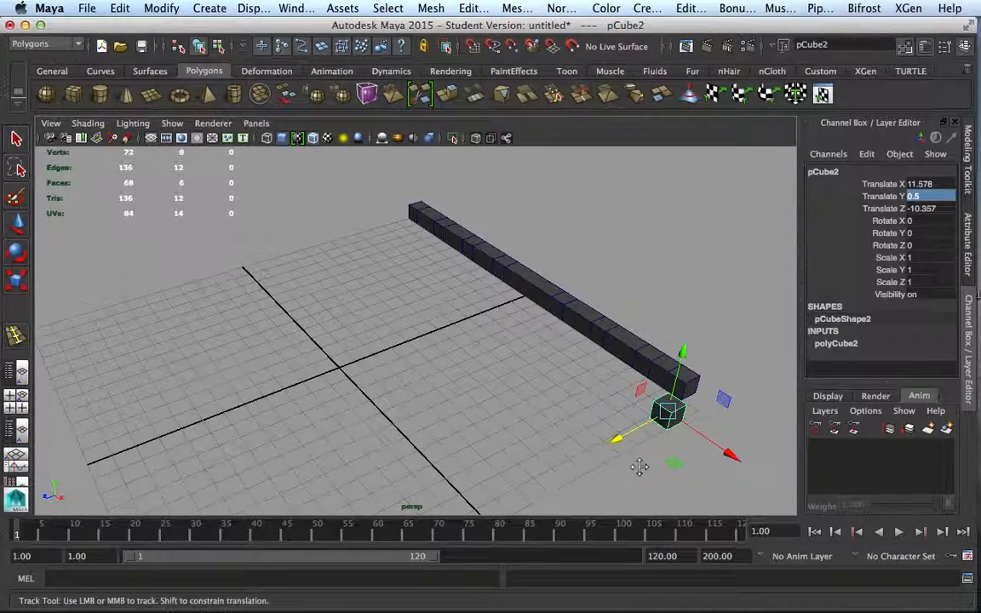
pyautogui.keyDown('alt'); pyautogui.moveTo(637, 430); pyautogui.dragTo(596, 467, button='middle'); pyautogui.keyUp('alt')
pyautogui.keyDown('alt'); pyautogui.moveTo(596, 468); pyautogui.dragTo(518, 453); pyautogui.keyUp('alt')
pyautogui.moveTo(433, 425); pyautogui.dragTo(436, 425)
pyautogui.keyDown('alt'); pyautogui.moveTo(464, 461); pyautogui.dragTo(582, 414); pyautogui.keyUp('alt')
# Align the second cube with the grid lines along X in the top view, at about X 11.512
pyautogui.press('space')
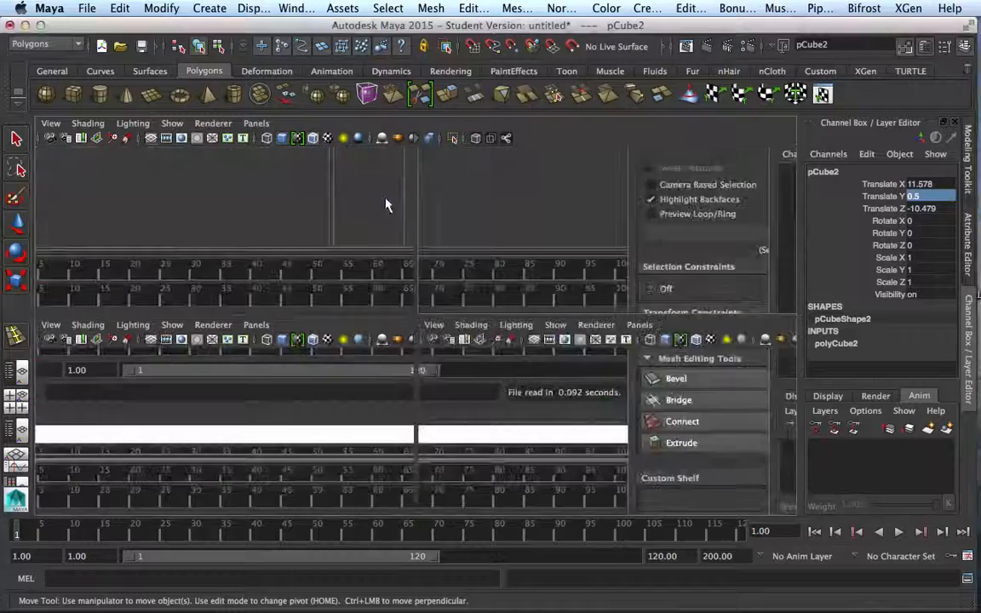
pyautogui.press('space')
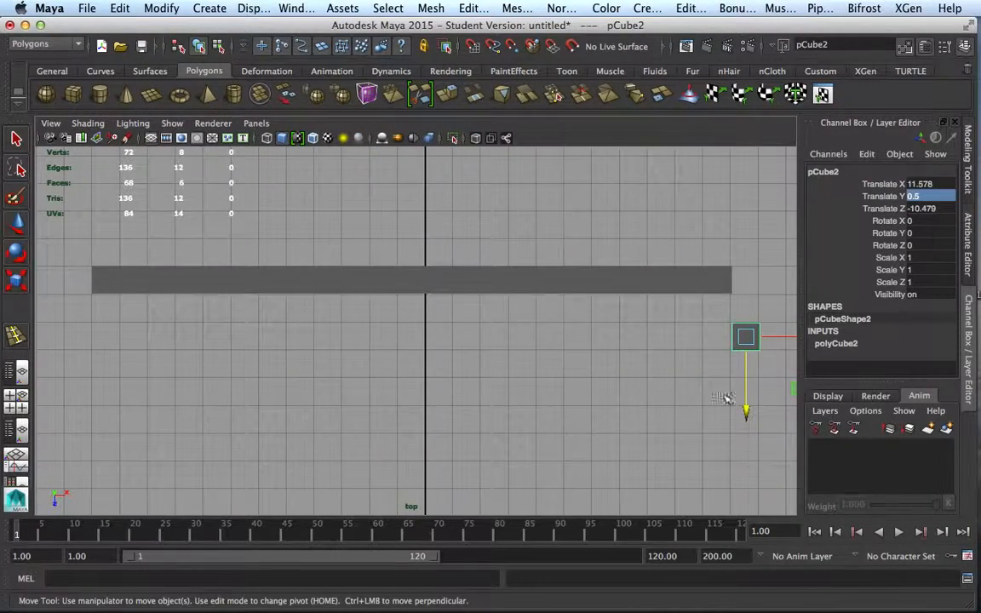
pyautogui.press('f')
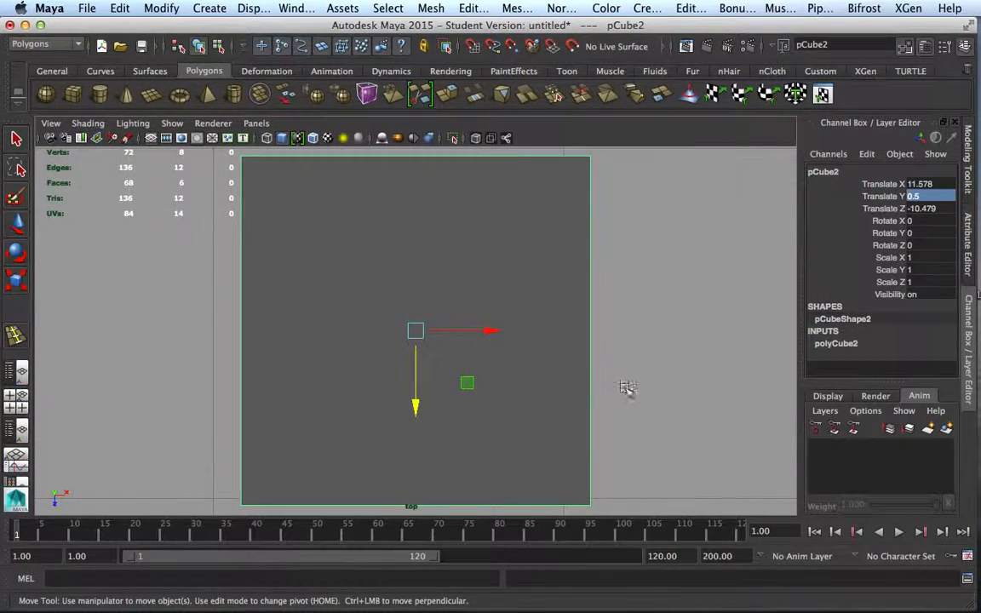
pyautogui.scroll(-4, 625, 388)
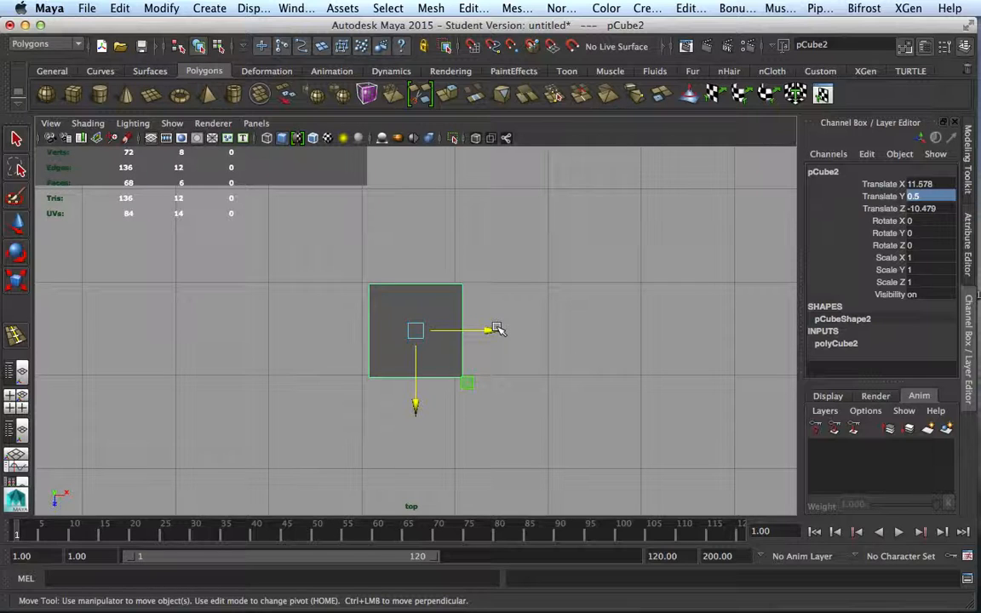
pyautogui.moveTo(491, 331); pyautogui.dragTo(485, 330)
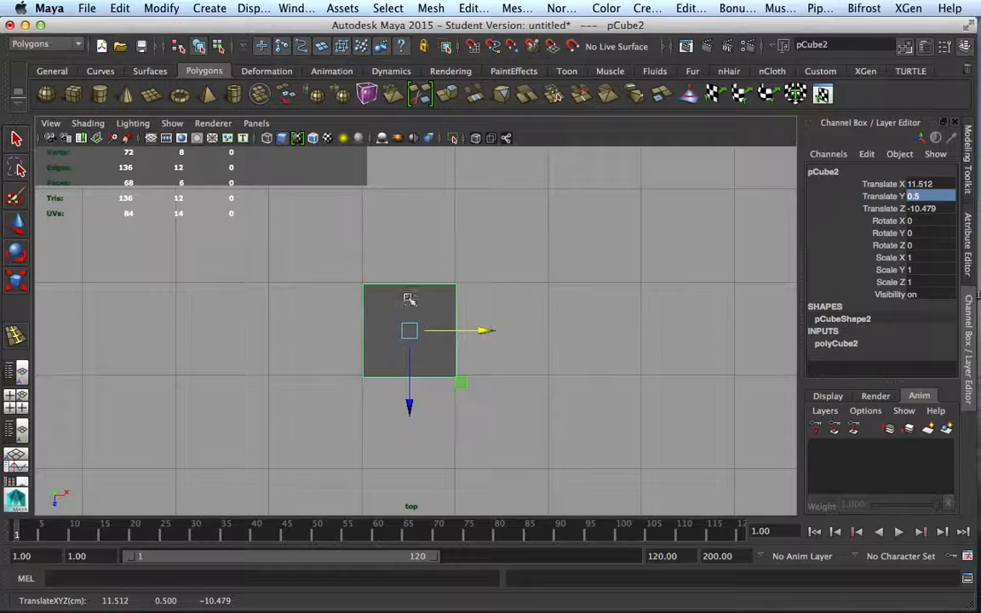
# Extrude the second cube's +Z face in the perspective view into a long bar along the grid's +X edge
pyautogui.press('space')
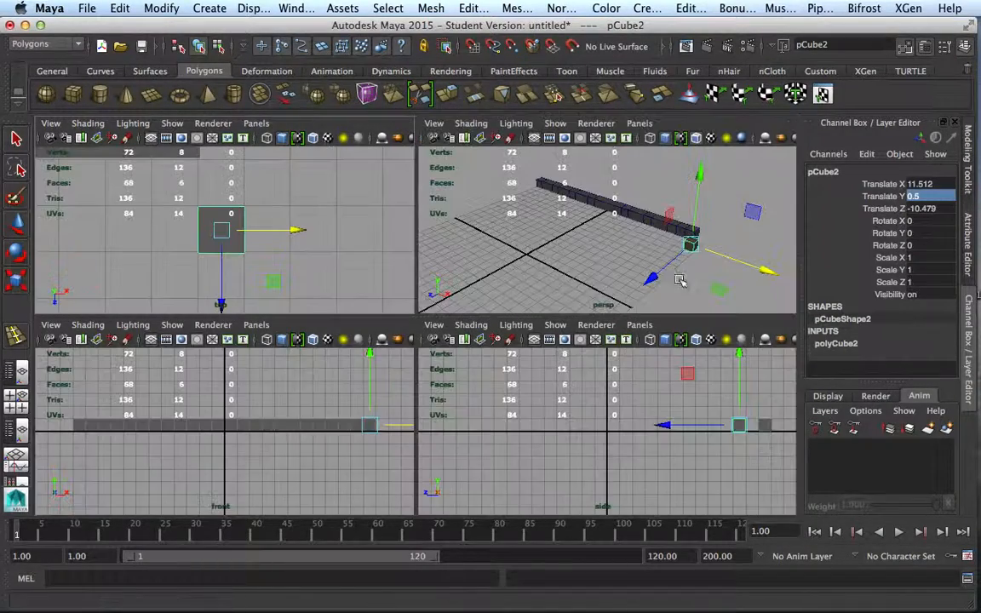
pyautogui.press('space')
pyautogui.keyDown('alt'); pyautogui.moveTo(532, 365); pyautogui.dragTo(521, 396); pyautogui.keyUp('alt')
pyautogui.moveTo(588, 247); pyautogui.dragTo(593, 290, button='right')
pyautogui.click(578, 367)
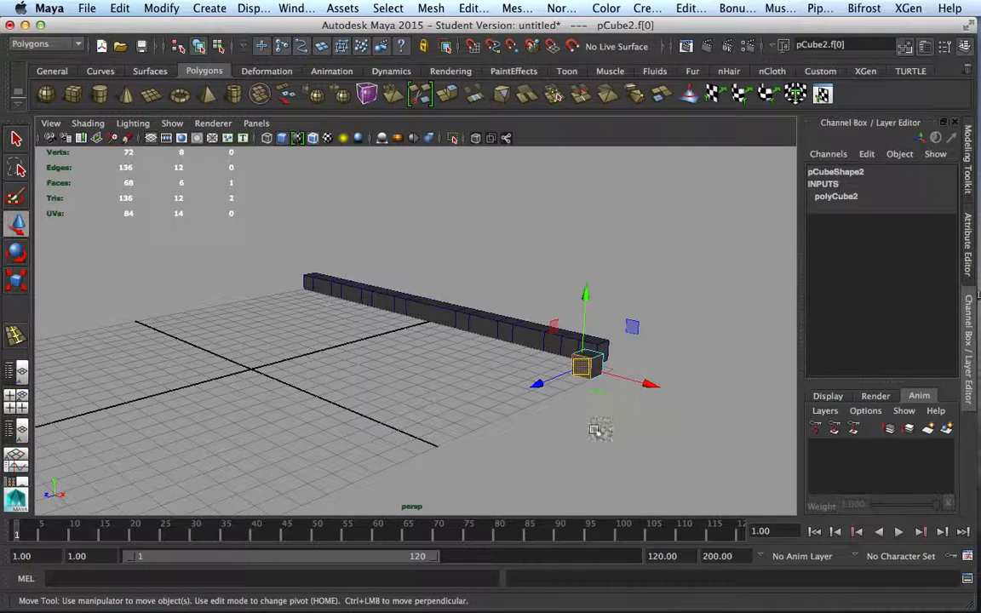
pyautogui.click(397, 92)
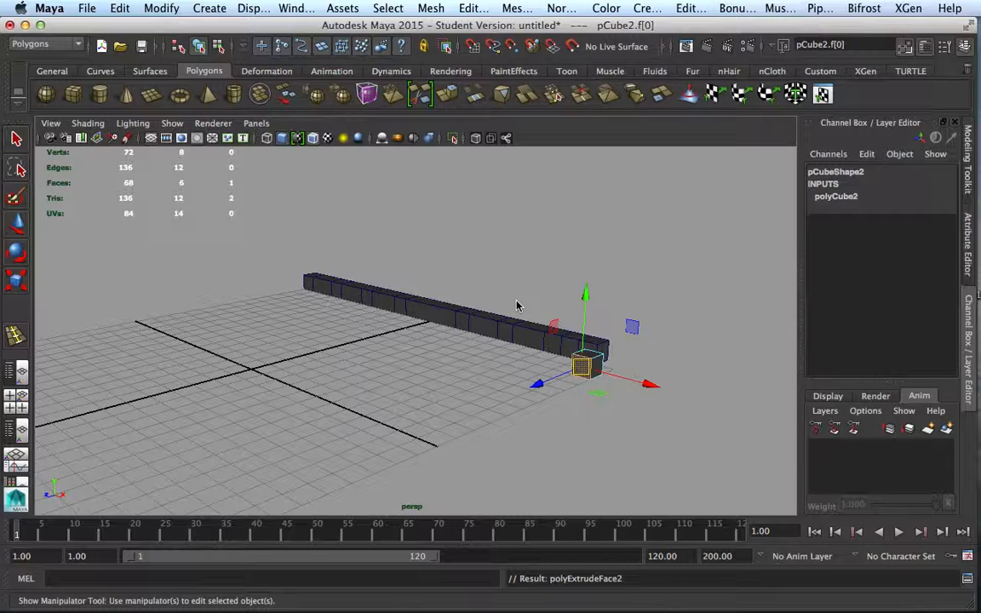
pyautogui.scroll(-5, 583, 426)
pyautogui.moveTo(487, 363); pyautogui.dragTo(209, 480)
pyautogui.keyDown('alt'); pyautogui.moveTo(527, 486); pyautogui.dragTo(644, 500); pyautogui.keyUp('alt')
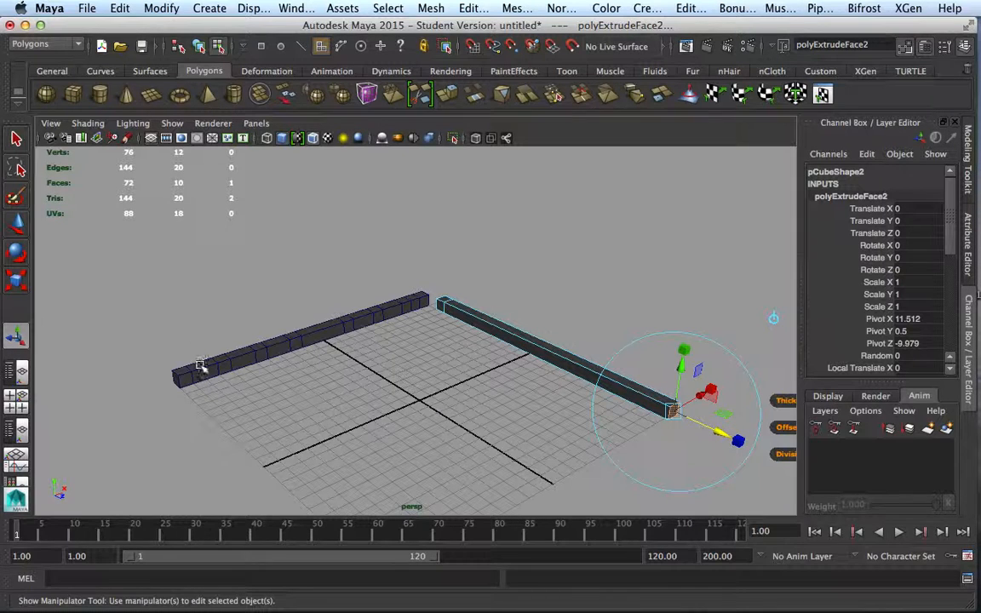
# Extrude the +Z face at the first bar's -X end into a long wall along the grid's -X edge
pyautogui.click(209, 371)
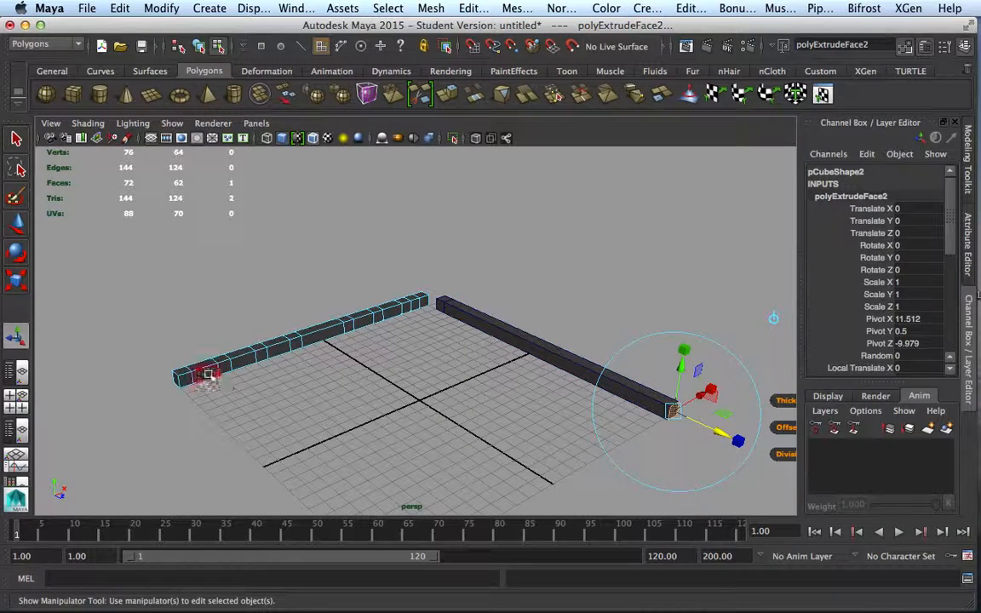
pyautogui.rightClick(211, 373)
pyautogui.click(211, 374)
pyautogui.click(188, 381)
pyautogui.keyDown('alt'); pyautogui.moveTo(372, 428); pyautogui.dragTo(371, 383, button='middle'); pyautogui.keyUp('alt')
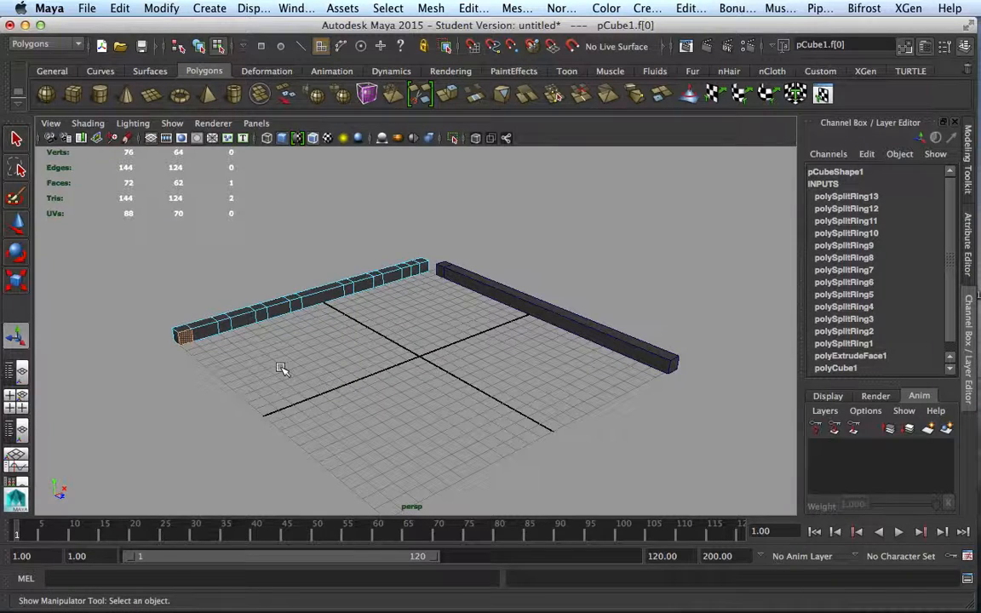
pyautogui.hotkey('ctrl', 'e')
pyautogui.keyDown('alt'); pyautogui.moveTo(226, 475); pyautogui.dragTo(332, 451); pyautogui.keyUp('alt')
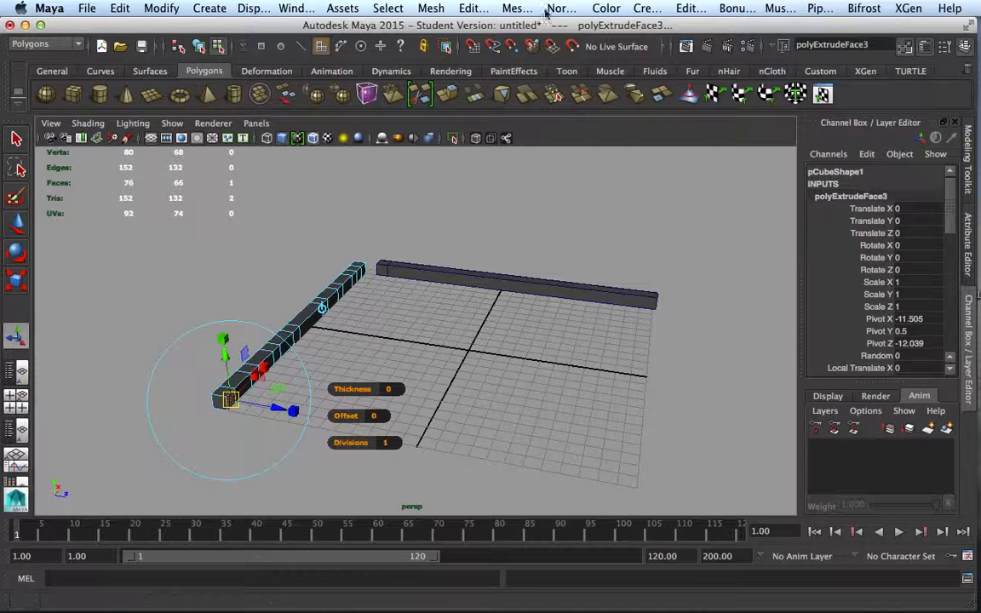
pyautogui.moveTo(292, 411); pyautogui.dragTo(673, 481)
pyautogui.keyDown('alt'); pyautogui.moveTo(722, 389); pyautogui.dragTo(593, 336); pyautogui.keyUp('alt')
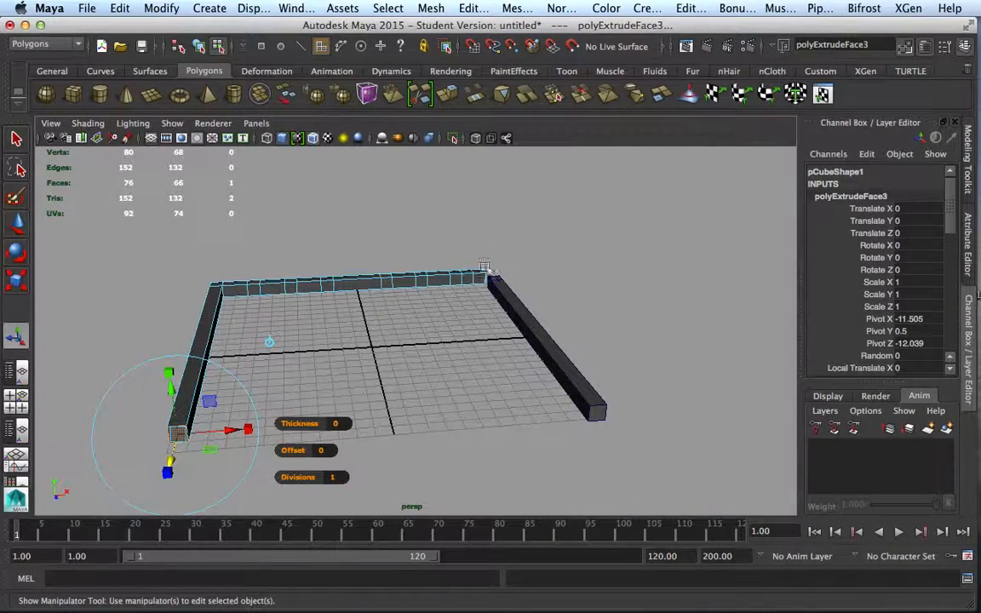
pyautogui.keyDown('alt'); pyautogui.moveTo(392, 351); pyautogui.dragTo(417, 396); pyautogui.keyUp('alt')
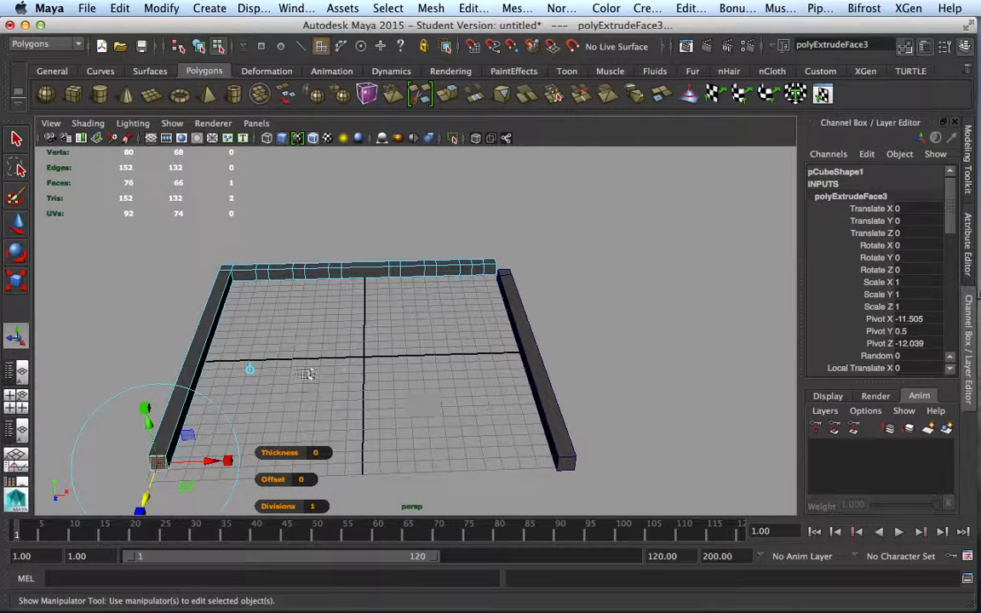
# Return from face selection to object mode and select the whole L-shaped wall
pyautogui.press('q')
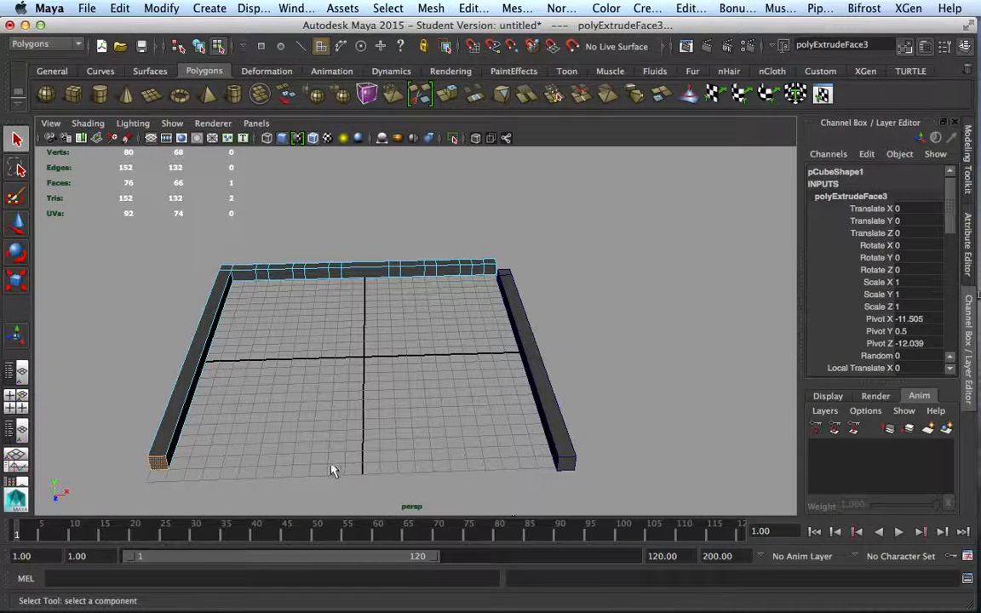
pyautogui.moveTo(213, 411); pyautogui.dragTo(278, 229, button='right')
pyautogui.click(197, 365)
pyautogui.keyDown('alt'); pyautogui.moveTo(355, 417); pyautogui.dragTo(496, 407); pyautogui.keyUp('alt')
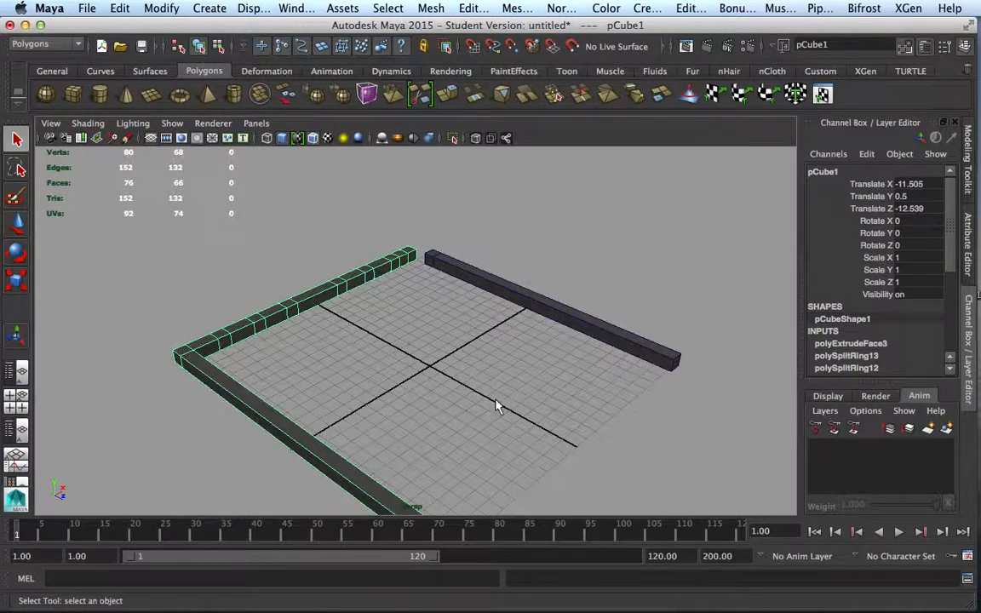
# Compare the +Z ends of the +X wall and the L-shaped wall in the top view
pyautogui.click(667, 361)
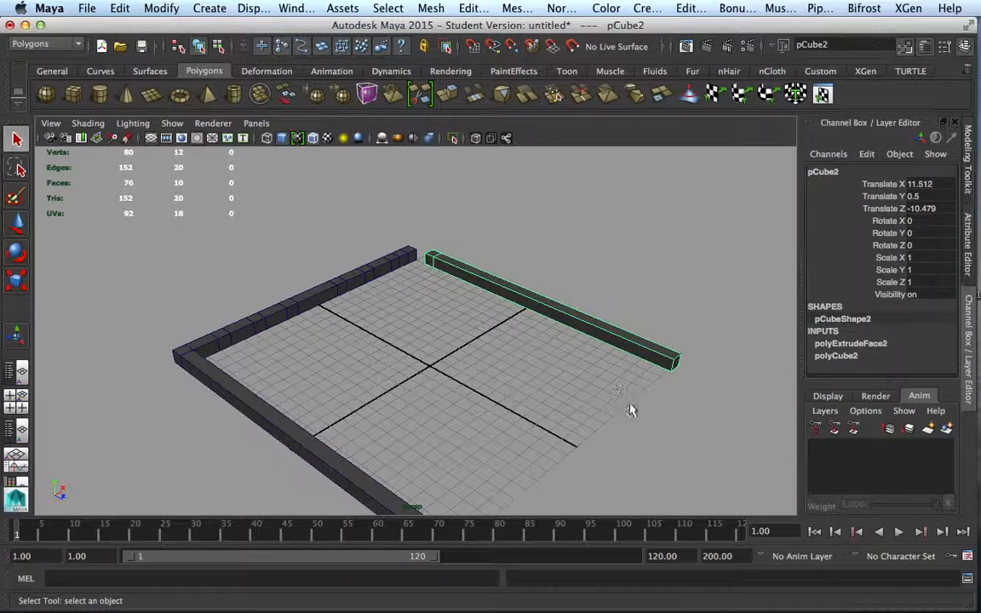
pyautogui.press('space')
pyautogui.press('space')
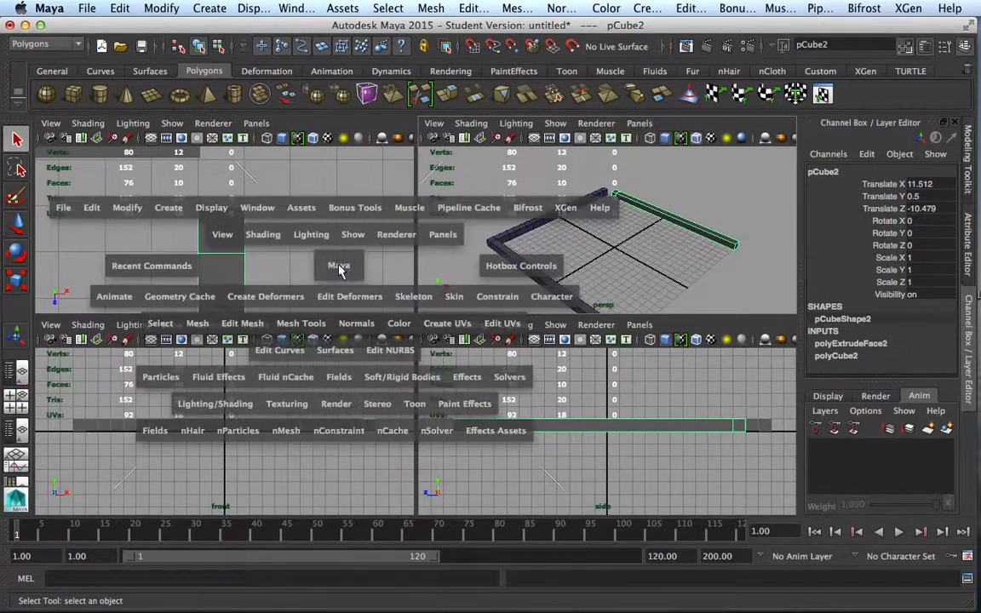
pyautogui.scroll(-10, 521, 346)
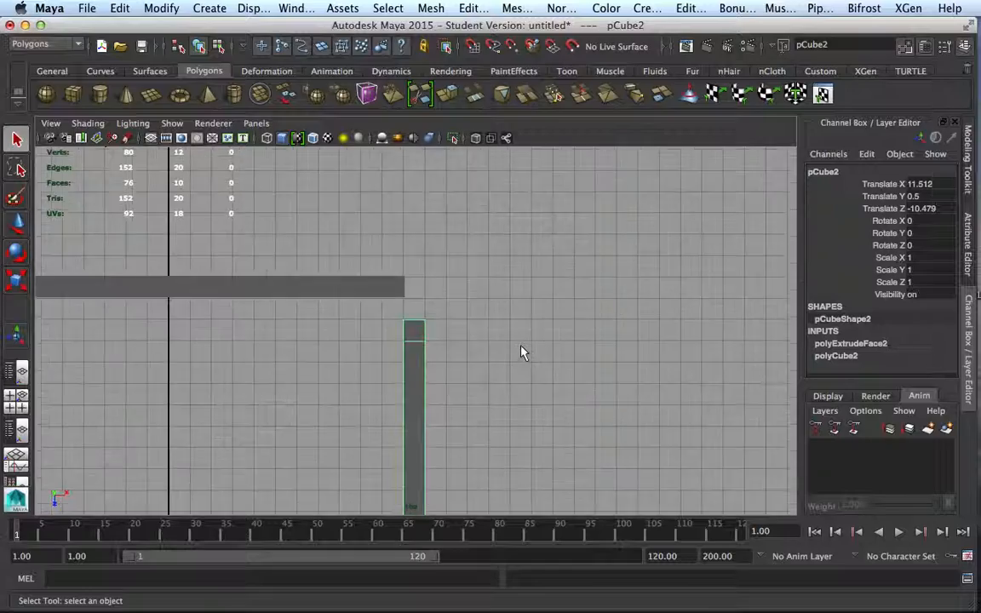
pyautogui.scroll(-5, 521, 352)
pyautogui.keyDown('alt'); pyautogui.moveTo(507, 399); pyautogui.dragTo(540, 301, button='middle'); pyautogui.keyUp('alt')
pyautogui.click(294, 372)
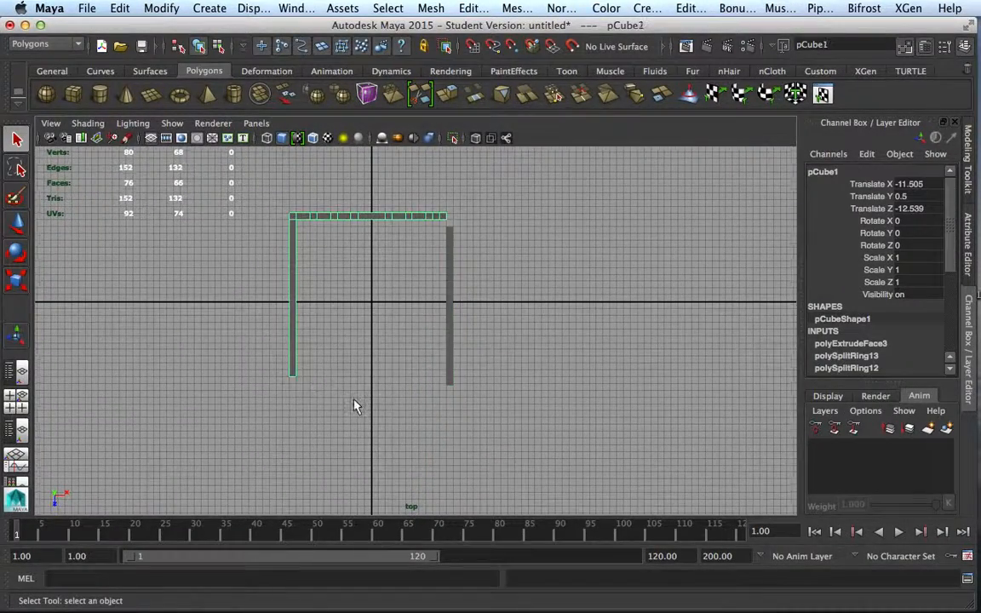
pyautogui.scroll(1, 356, 407)
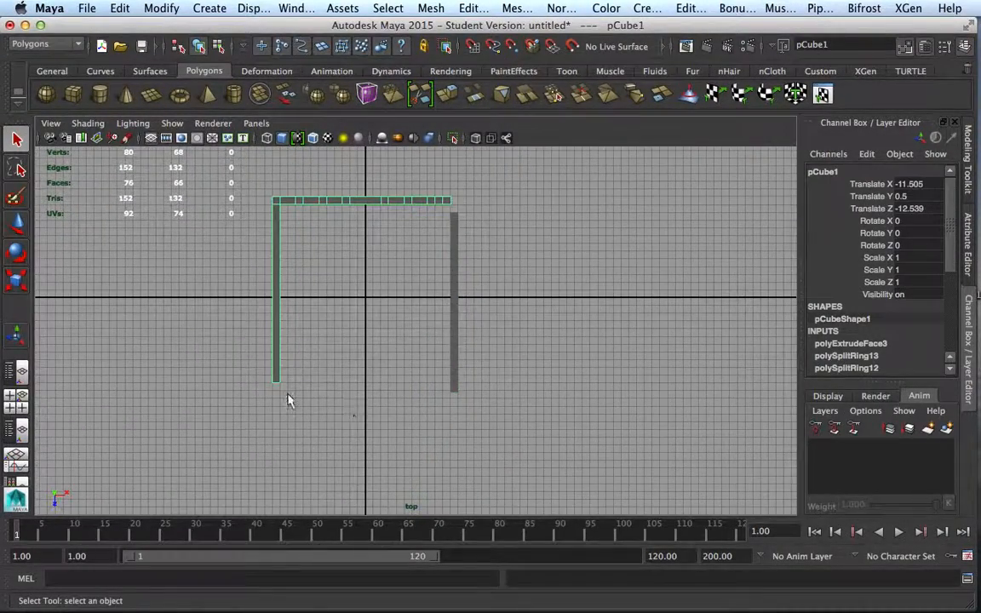
# Select the +X wall and insert an edge loop near its +Z end, in line with the opposite wall's end
pyautogui.click(455, 384)
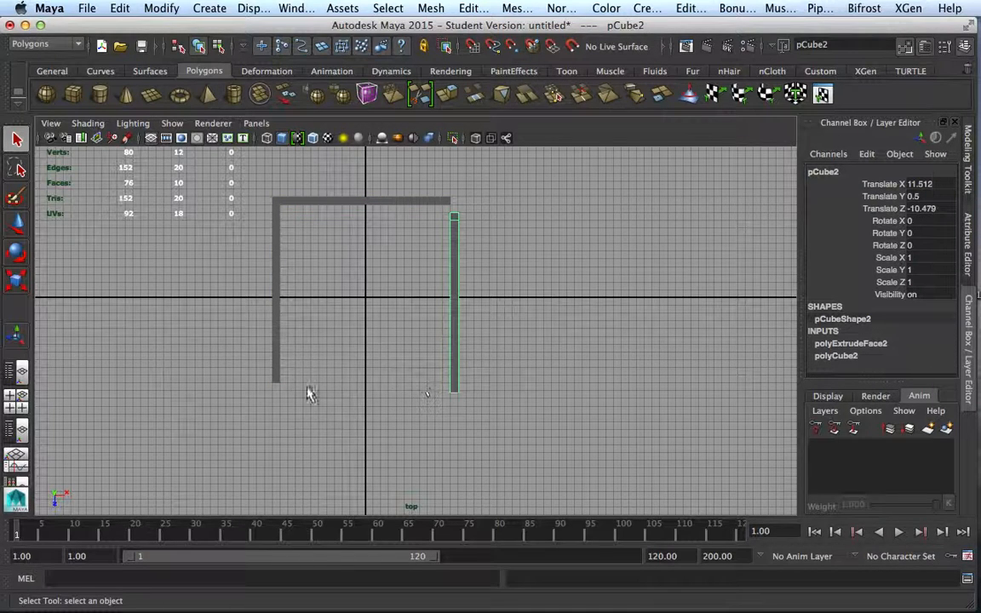
pyautogui.scroll(3, 502, 353)
pyautogui.keyDown('alt'); pyautogui.moveTo(475, 390); pyautogui.dragTo(509, 248, button='middle'); pyautogui.keyUp('alt')
pyautogui.scroll(-1, 494, 357)
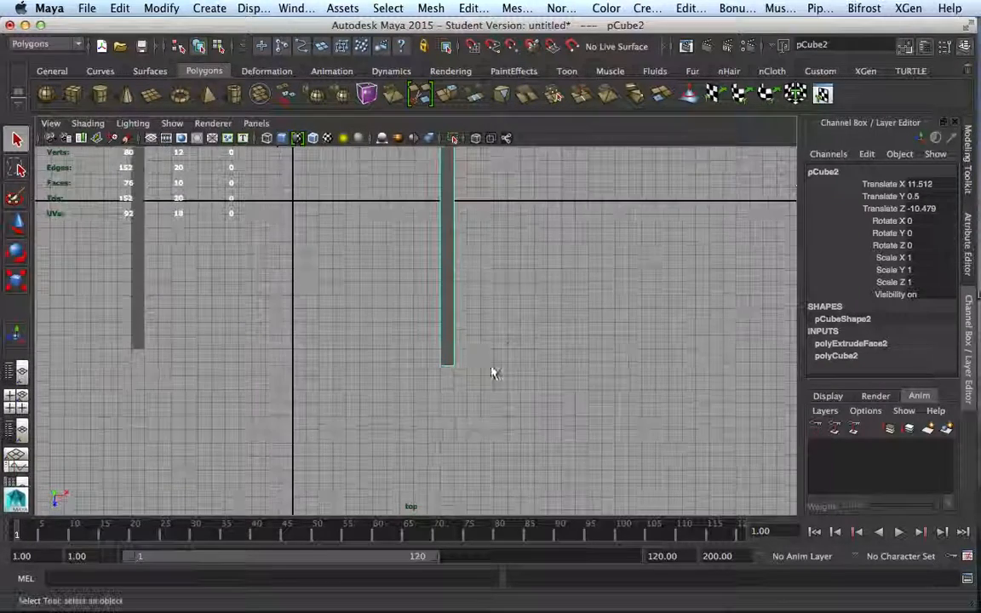
pyautogui.click(516, 8)
pyautogui.click(576, 186)
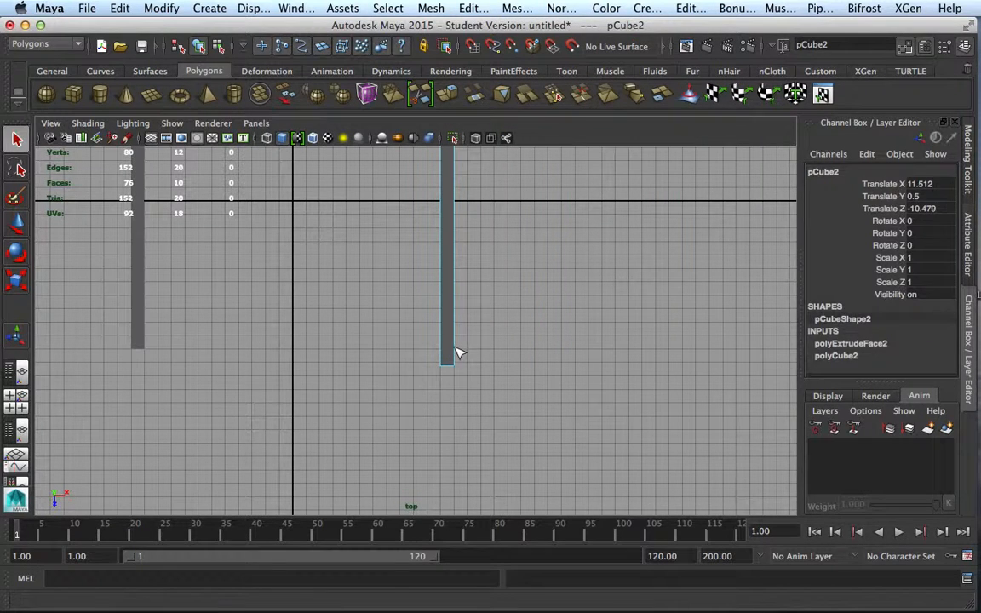
pyautogui.click(454, 352)
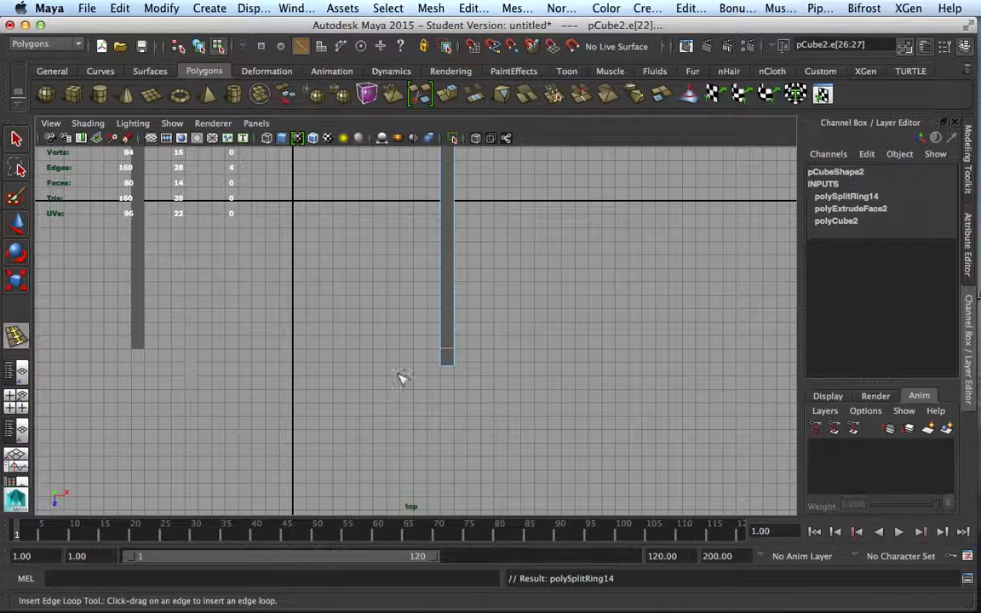
pyautogui.keyDown('alt'); pyautogui.moveTo(507, 403); pyautogui.dragTo(584, 504, button='middle'); pyautogui.keyUp('alt')
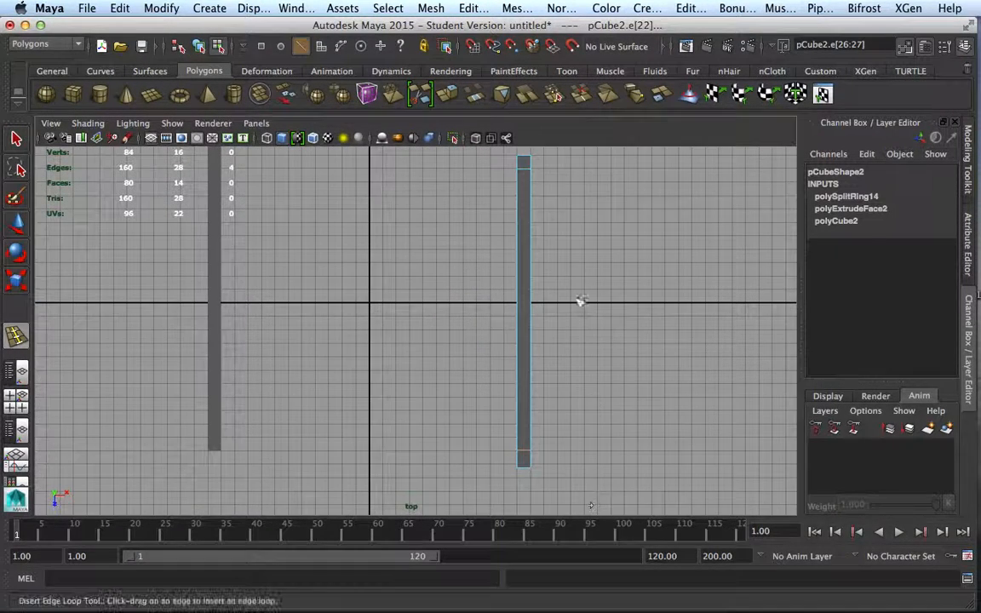
pyautogui.click(531, 209)
pyautogui.click(529, 220)
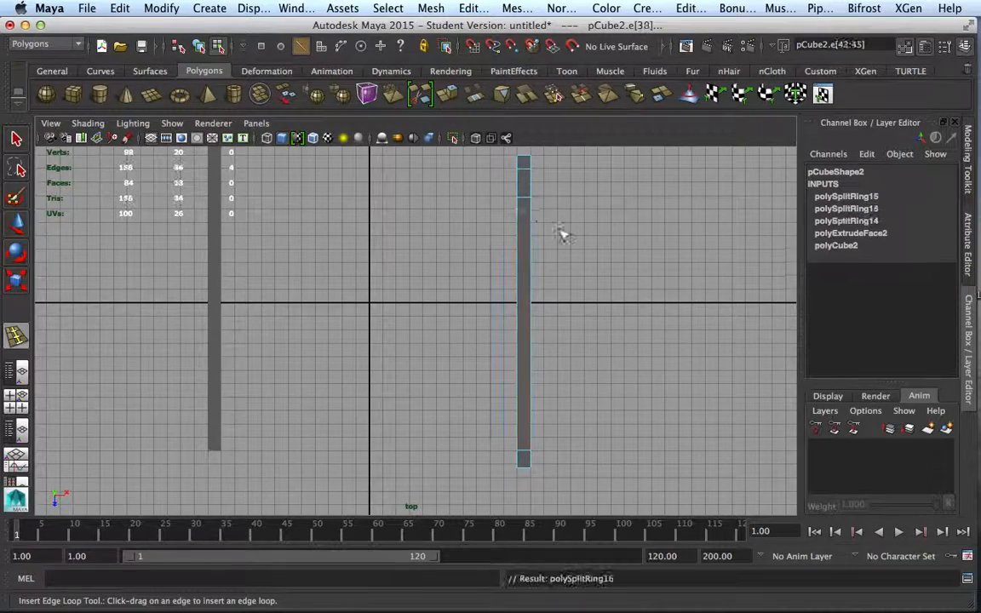
pyautogui.scroll(2, 557, 230)
pyautogui.scroll(4, 560, 231)
pyautogui.keyDown('alt'); pyautogui.moveTo(559, 241); pyautogui.dragTo(374, 427, button='middle'); pyautogui.keyUp('alt')
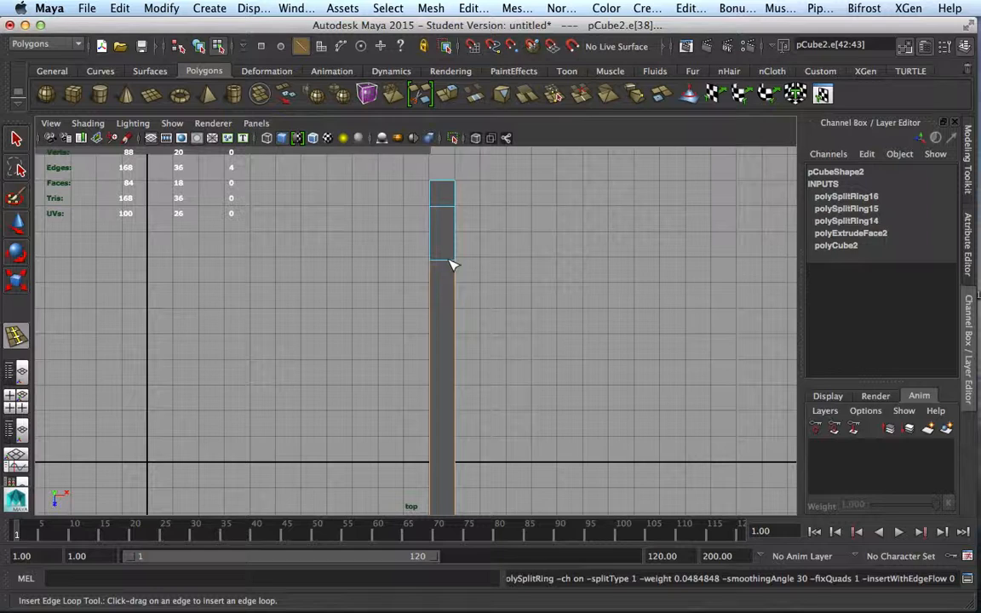
pyautogui.hotkey('ctrl', 'z')
pyautogui.hotkey('ctrl', 'z')
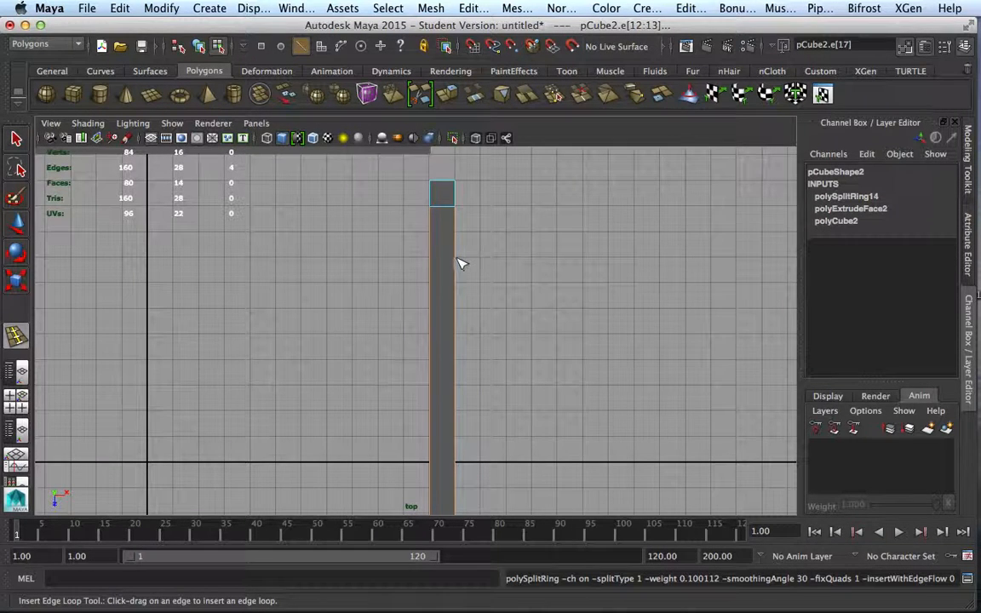
# Insert four edge loops in the +X wall's -Z half, alternating gaps of two and one grid squares from the existing loop
pyautogui.click(458, 259)
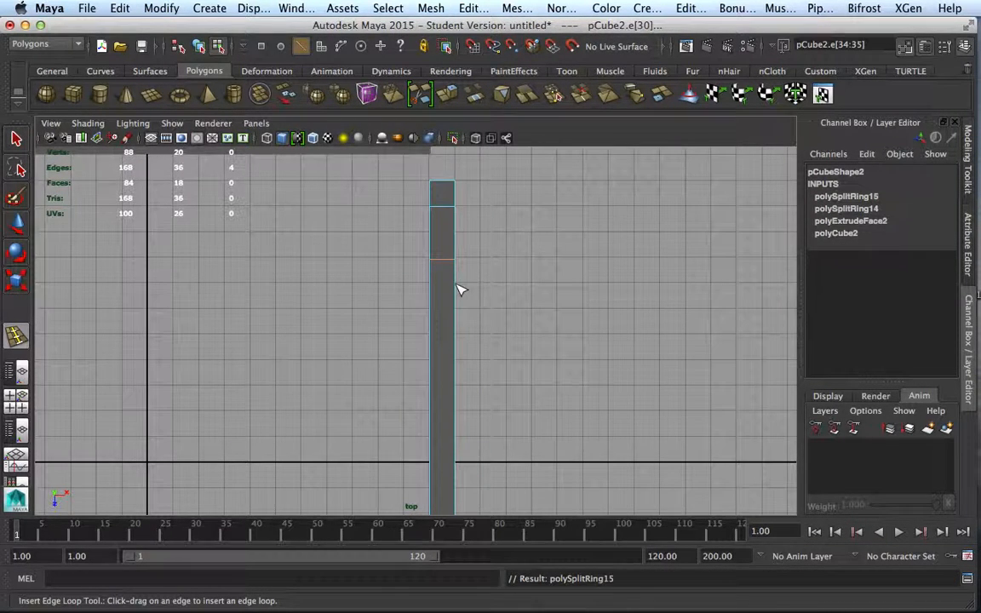
pyautogui.click(457, 286)
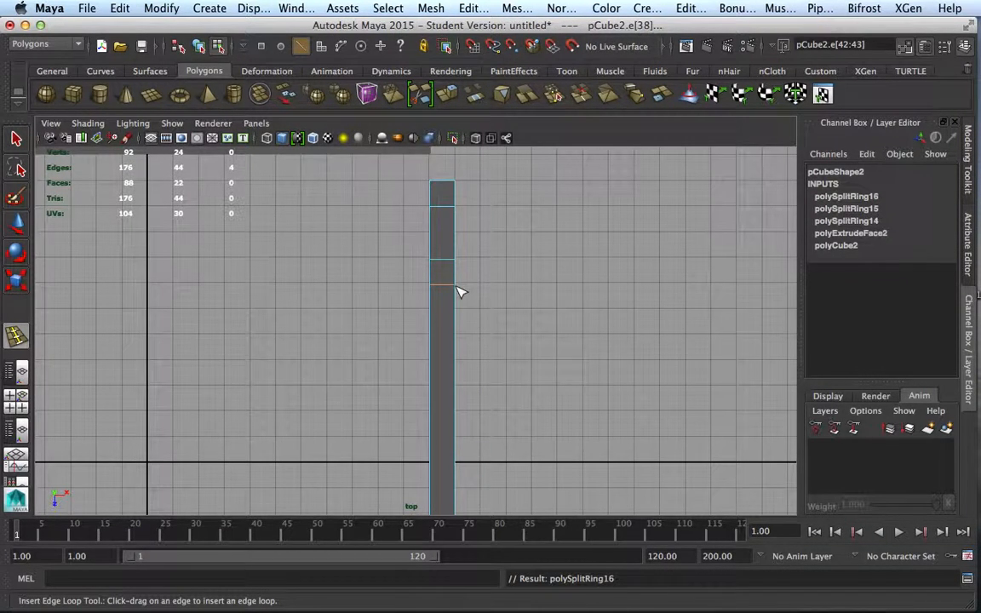
pyautogui.click(456, 339)
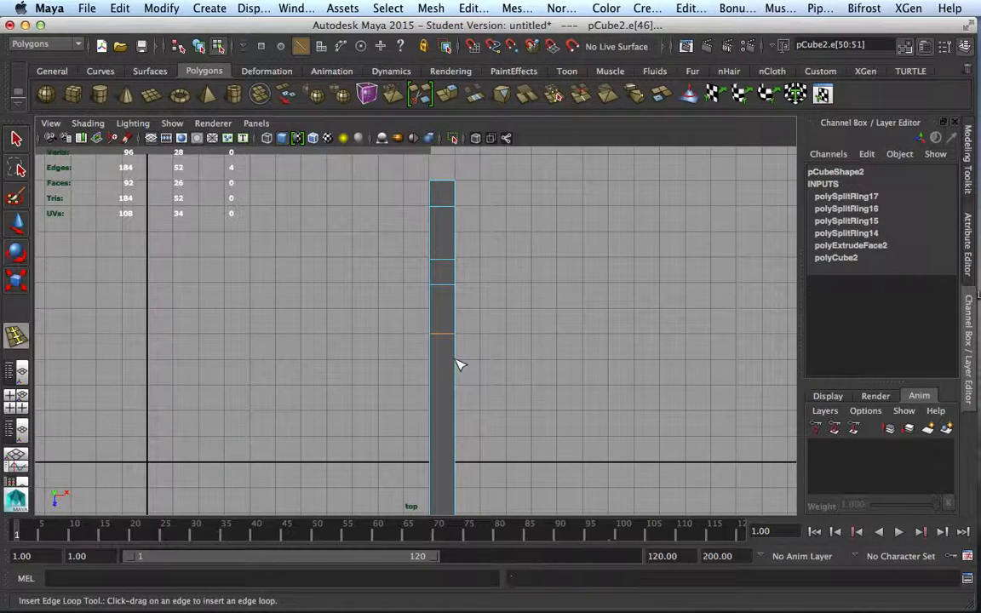
pyautogui.click(458, 361)
pyautogui.keyDown('alt'); pyautogui.moveTo(511, 403); pyautogui.dragTo(465, 290, button='middle'); pyautogui.keyUp('alt')
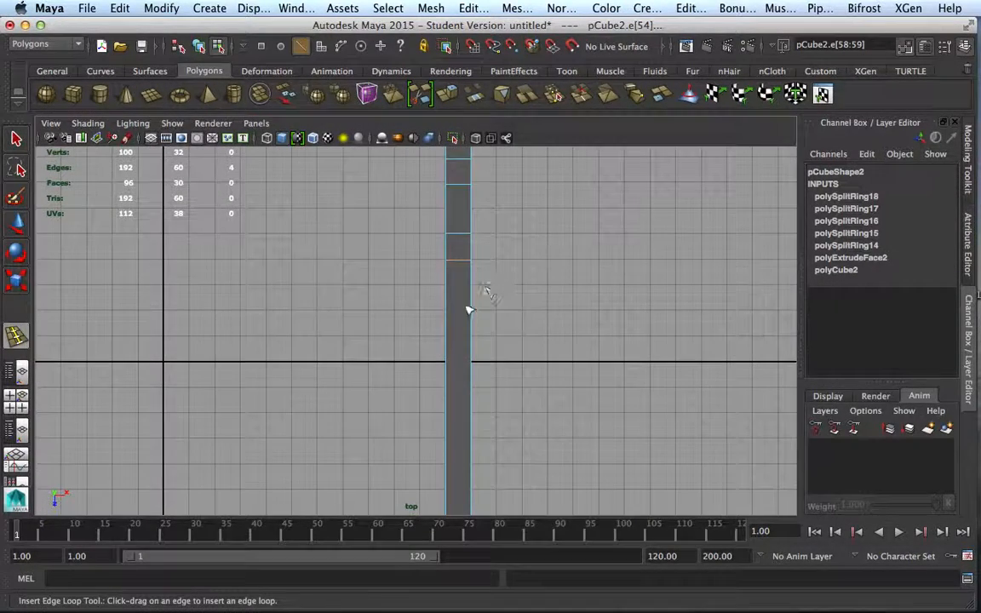
# Insert four edge loops in the +X wall at Z 0 and one, three and four grid squares toward +Z
pyautogui.click(474, 367)
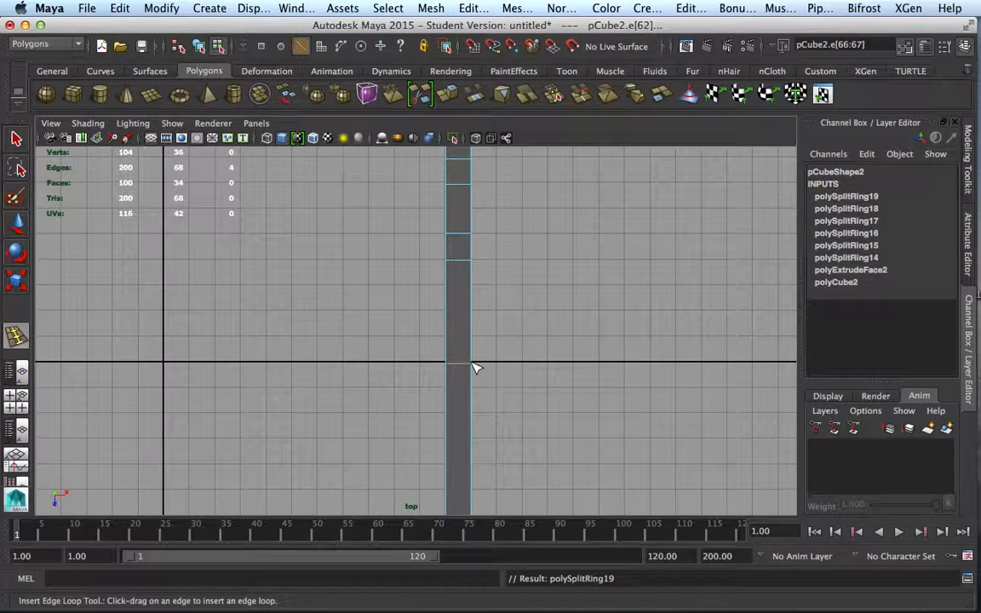
pyautogui.click(473, 390)
pyautogui.keyDown('alt'); pyautogui.moveTo(521, 417); pyautogui.dragTo(534, 334, button='middle'); pyautogui.keyUp('alt')
pyautogui.click(485, 361)
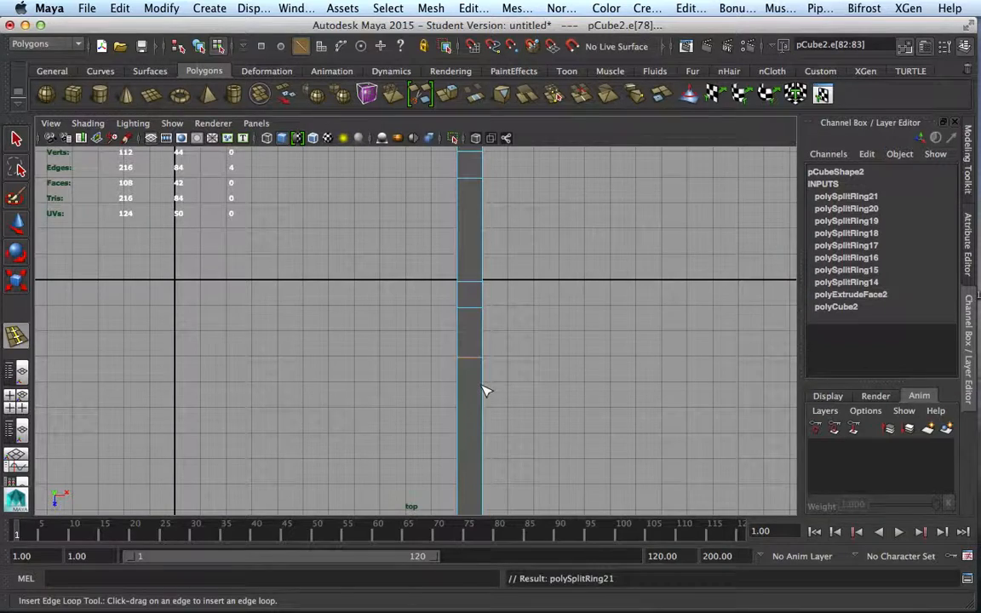
pyautogui.click(487, 385)
pyautogui.keyDown('alt'); pyautogui.moveTo(532, 368); pyautogui.dragTo(501, 349, button='middle'); pyautogui.keyUp('alt')
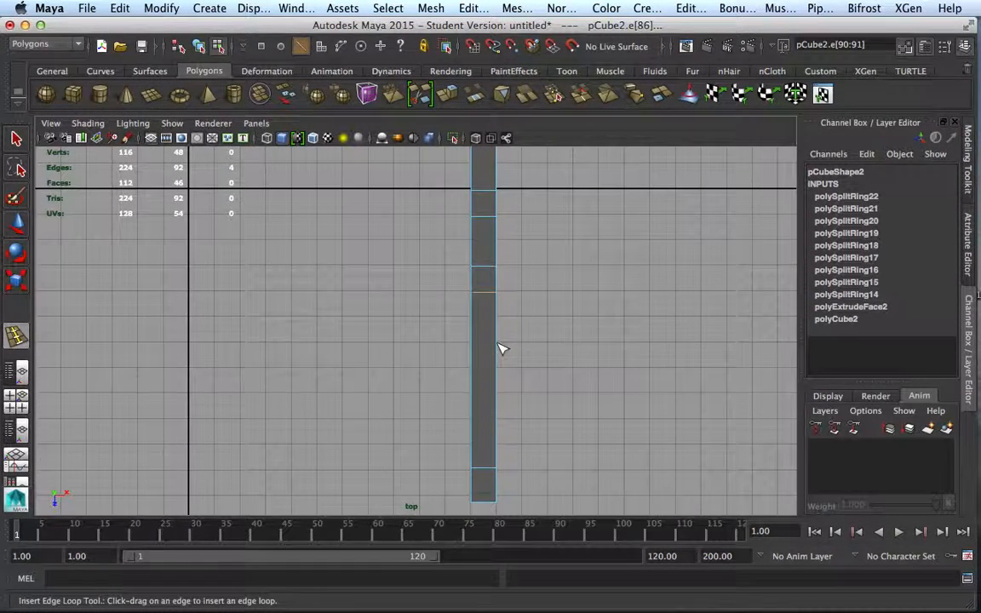
# Insert four more edge loops toward the +X wall's +Z end, in one-square pairs set two grid squares apart
pyautogui.click(500, 346)
pyautogui.click(499, 371)
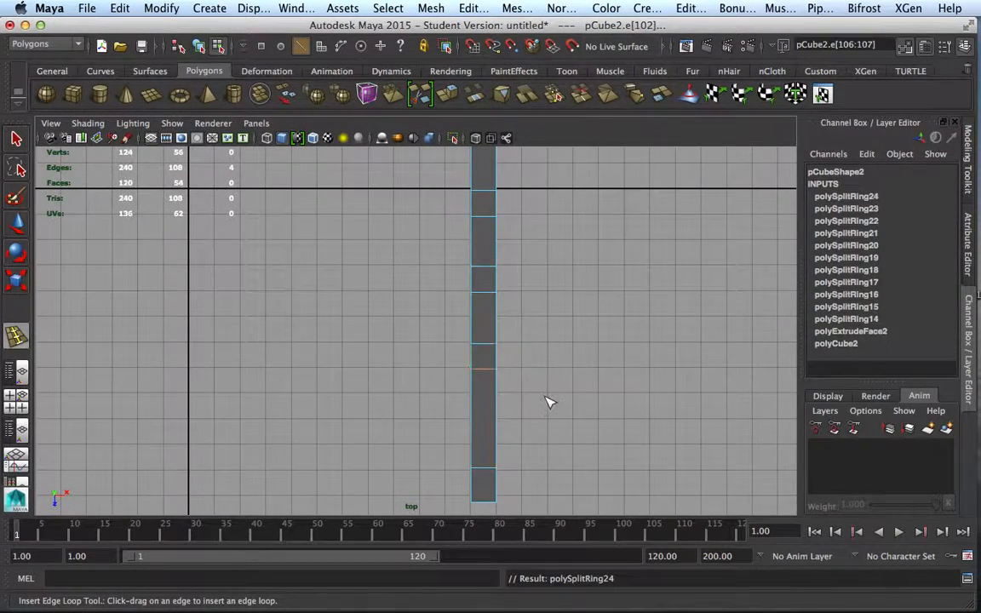
pyautogui.keyDown('alt'); pyautogui.moveTo(549, 400); pyautogui.dragTo(519, 394, button='middle'); pyautogui.keyUp('alt')
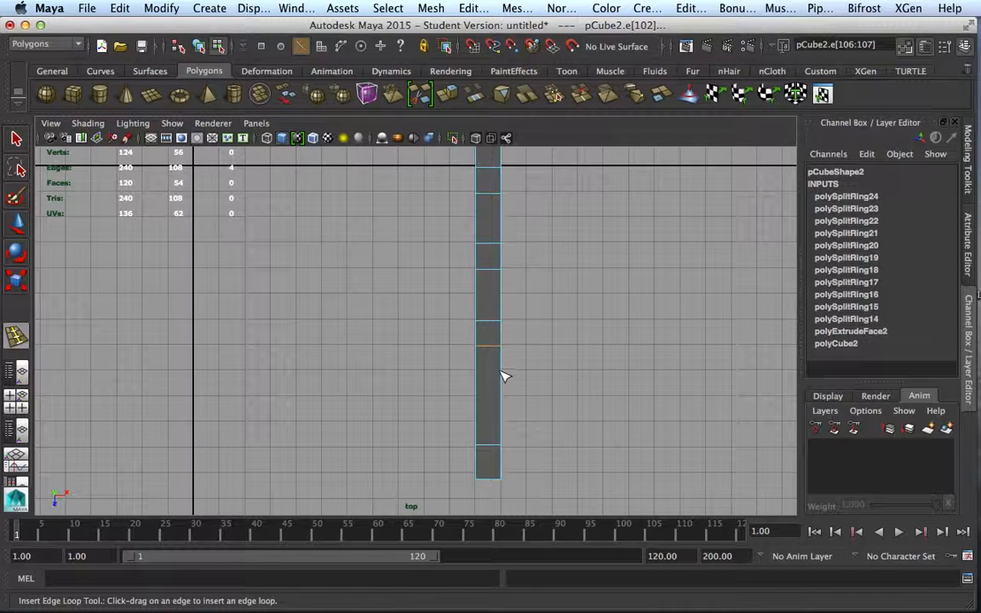
pyautogui.click(500, 420)
pyautogui.click(477, 396)
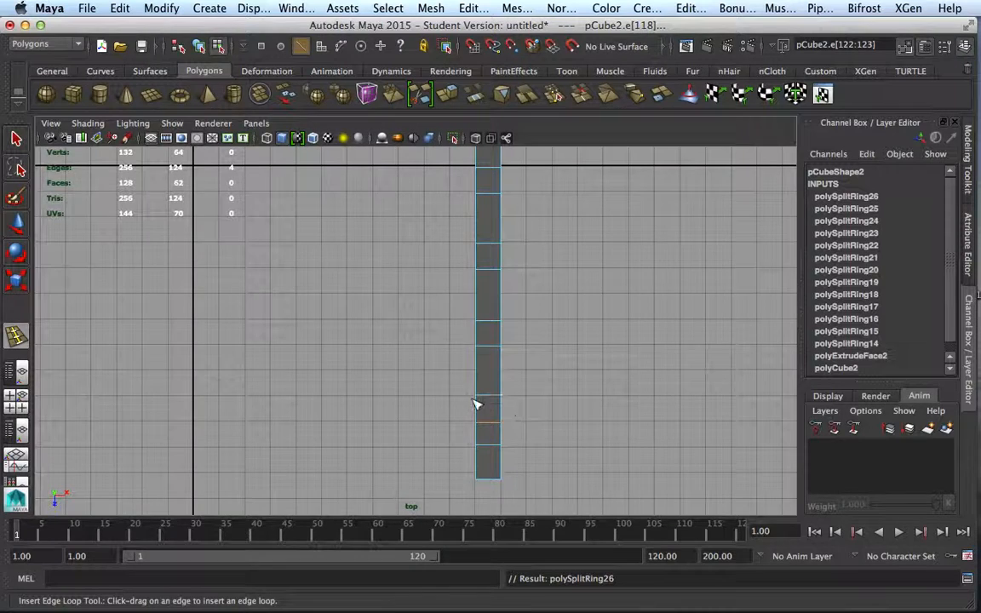
# Return to object mode with the Select tool and select the whole +X wall
pyautogui.moveTo(486, 247); pyautogui.dragTo(551, 227, button='right')
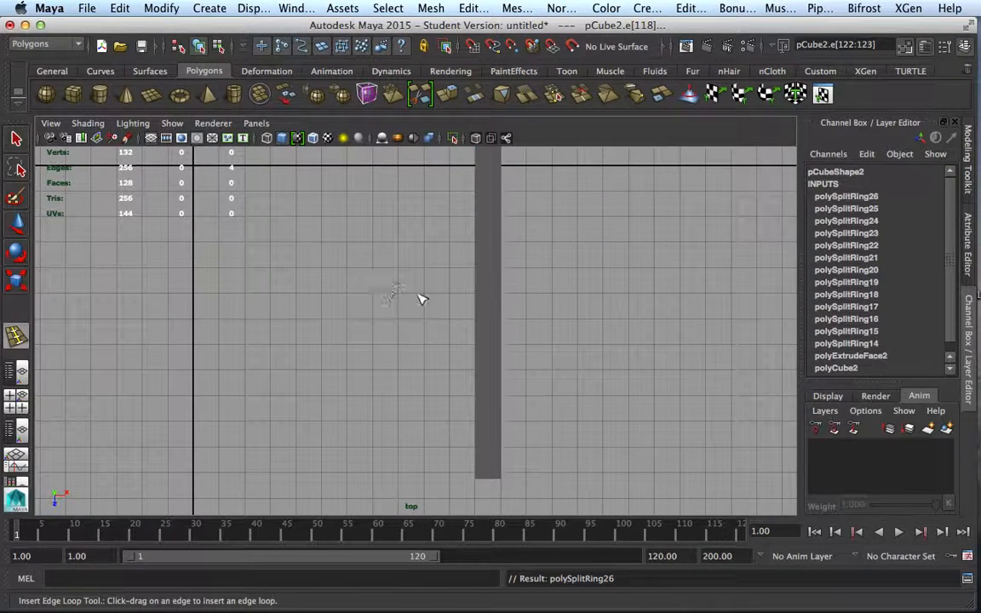
pyautogui.press('q')
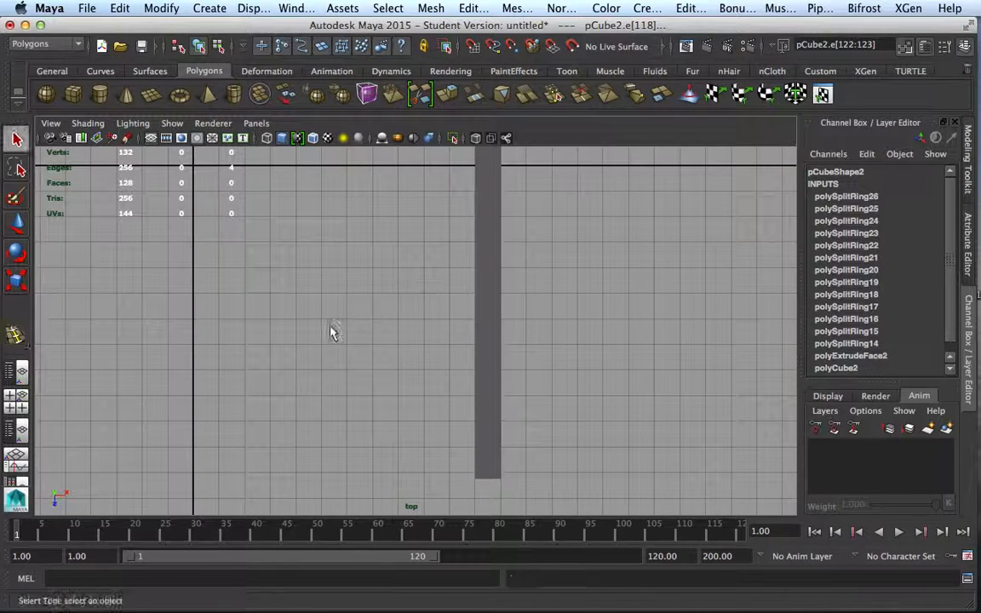
pyautogui.keyDown('alt'); pyautogui.moveTo(335, 333); pyautogui.dragTo(443, 357, button='middle'); pyautogui.keyUp('alt')
pyautogui.click(594, 343)
pyautogui.keyDown('alt'); pyautogui.moveTo(591, 345); pyautogui.dragTo(453, 333, button='right'); pyautogui.keyUp('alt')
pyautogui.keyDown('alt'); pyautogui.moveTo(453, 333); pyautogui.dragTo(518, 419, button='middle'); pyautogui.keyUp('alt')
pyautogui.scroll(-3, 518, 419)
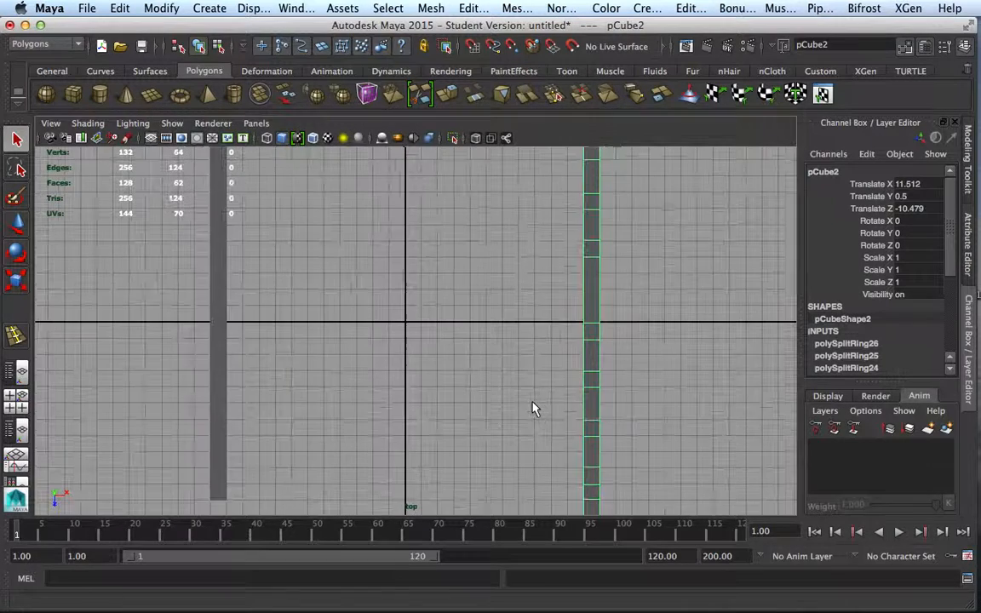
# Turn on wireframe-on-shaded display in the top view and deselect the +X wall
pyautogui.click(314, 139)
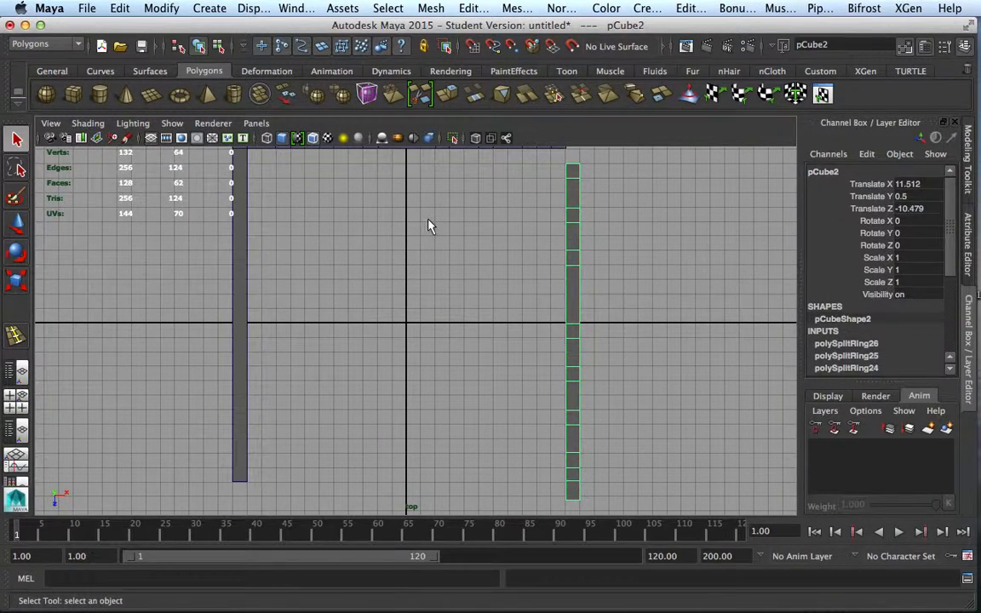
pyautogui.click(590, 325)
pyautogui.keyDown('alt'); pyautogui.moveTo(266, 297); pyautogui.dragTo(328, 307, button='middle'); pyautogui.keyUp('alt')
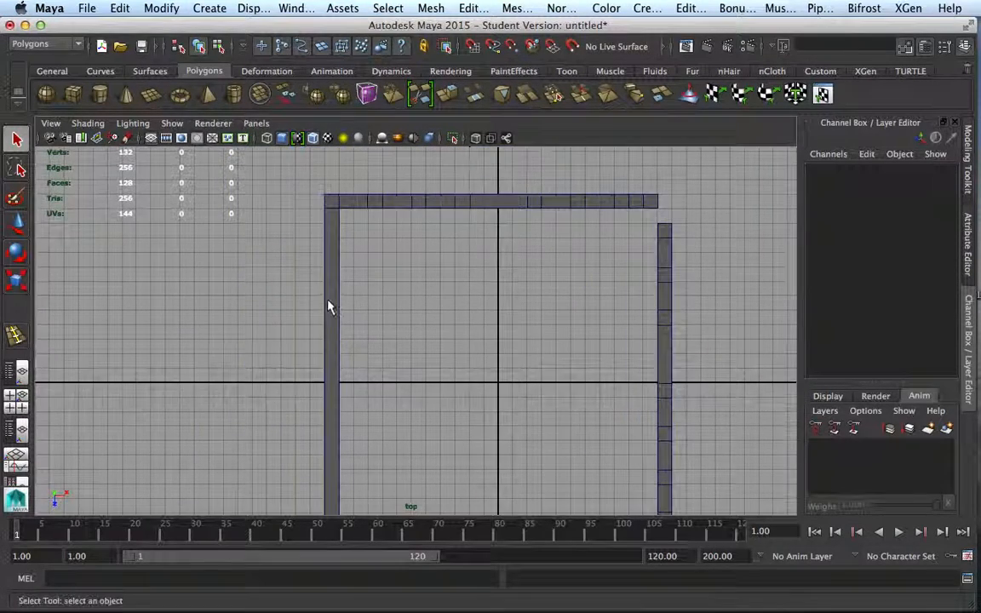
# Select the L-shaped wall and insert edge loops in its -X side two and three grid squares from the inner corner
pyautogui.click(329, 307)
pyautogui.scroll(-1, 393, 340)
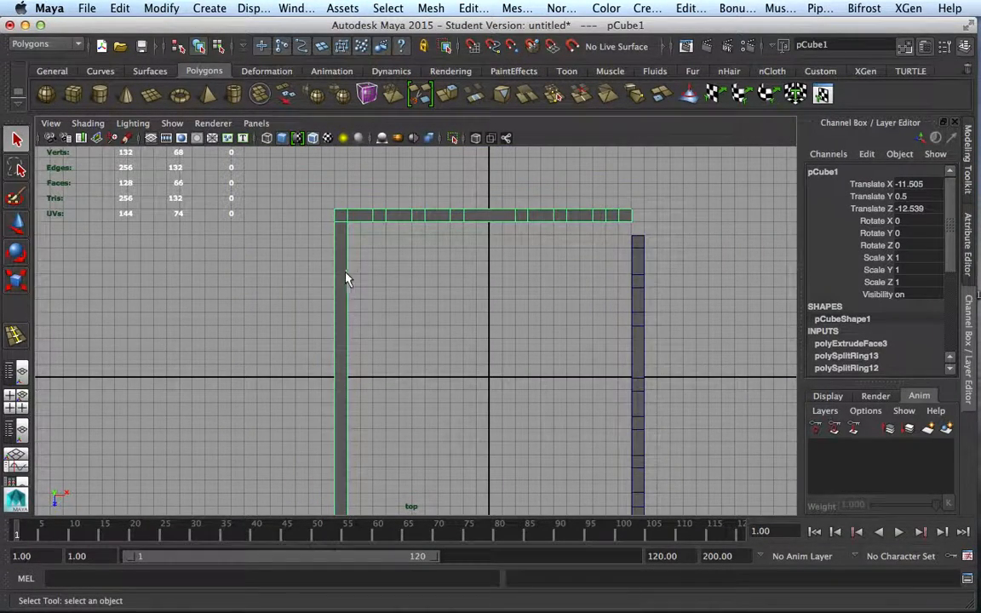
pyautogui.scroll(3, 372, 300)
pyautogui.keyDown('alt'); pyautogui.moveTo(372, 300); pyautogui.dragTo(385, 314, button='middle'); pyautogui.keyUp('alt')
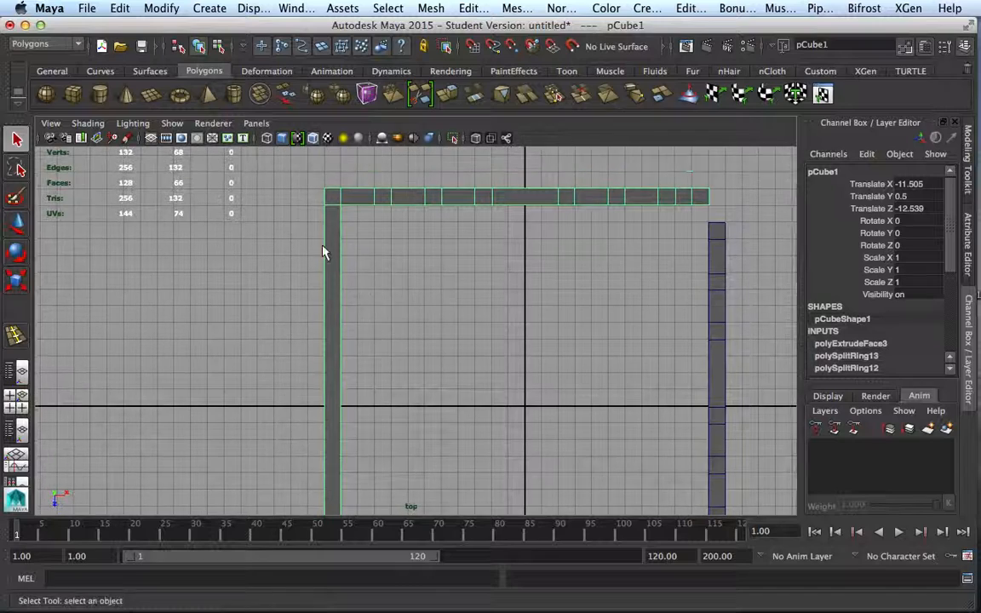
pyautogui.click(510, 8)
pyautogui.click(570, 189)
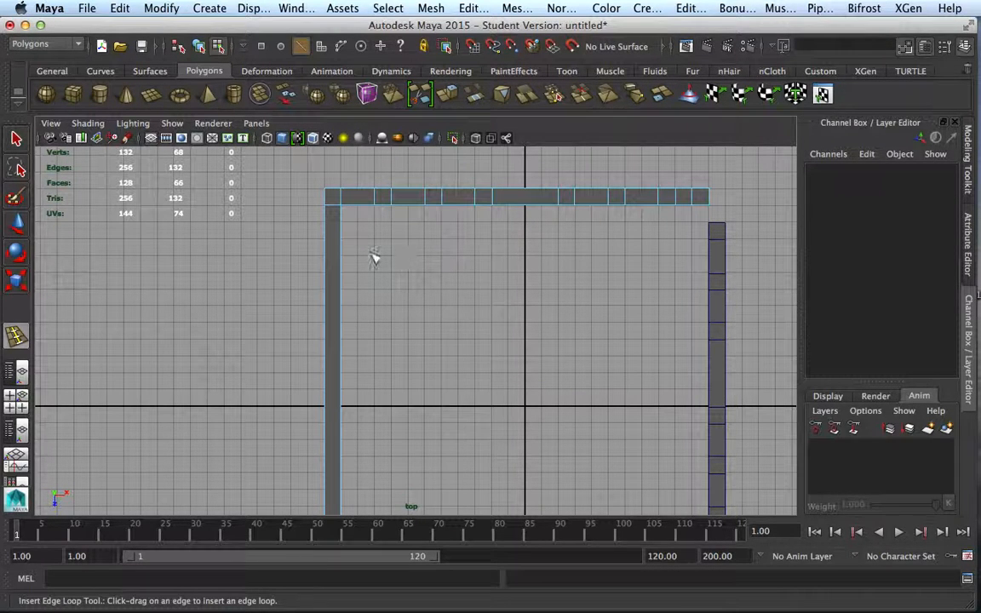
pyautogui.click(343, 252)
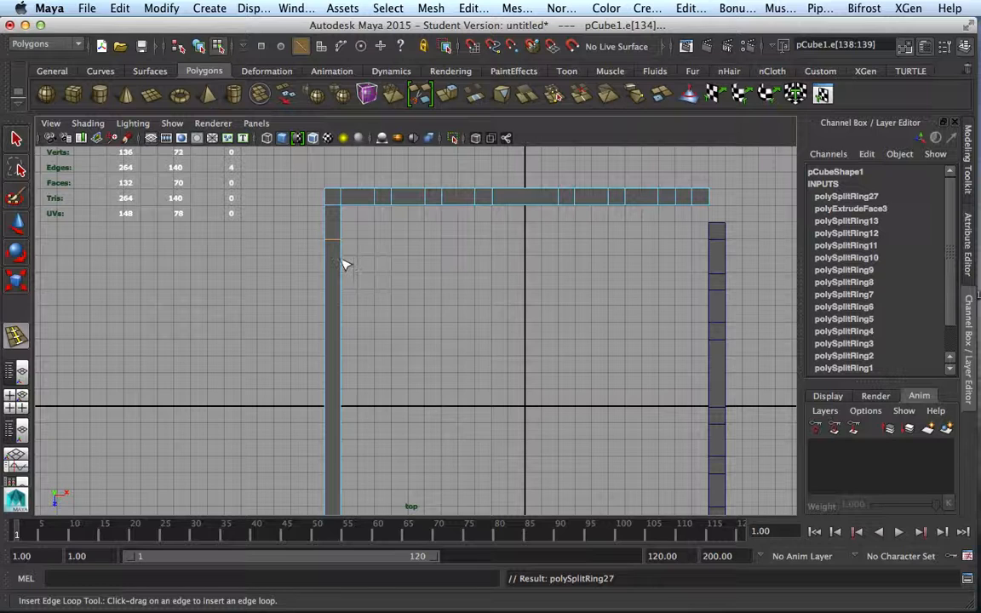
pyautogui.click(328, 255)
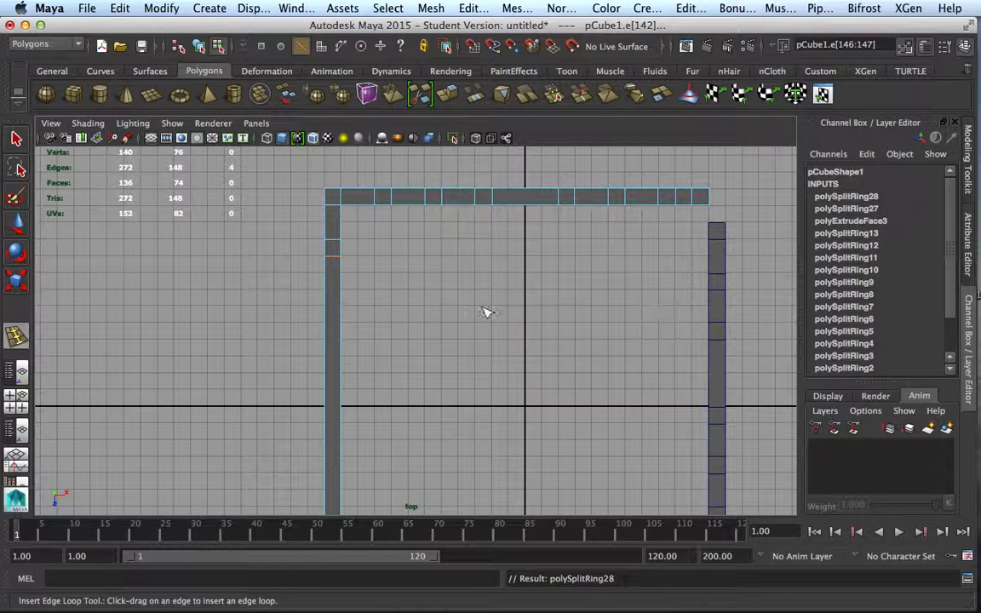
# Insert two more one-square edge loop pairs in the L-shaped wall's -X side before the X axis, two grid squares apart
pyautogui.click(340, 313)
pyautogui.click(350, 322)
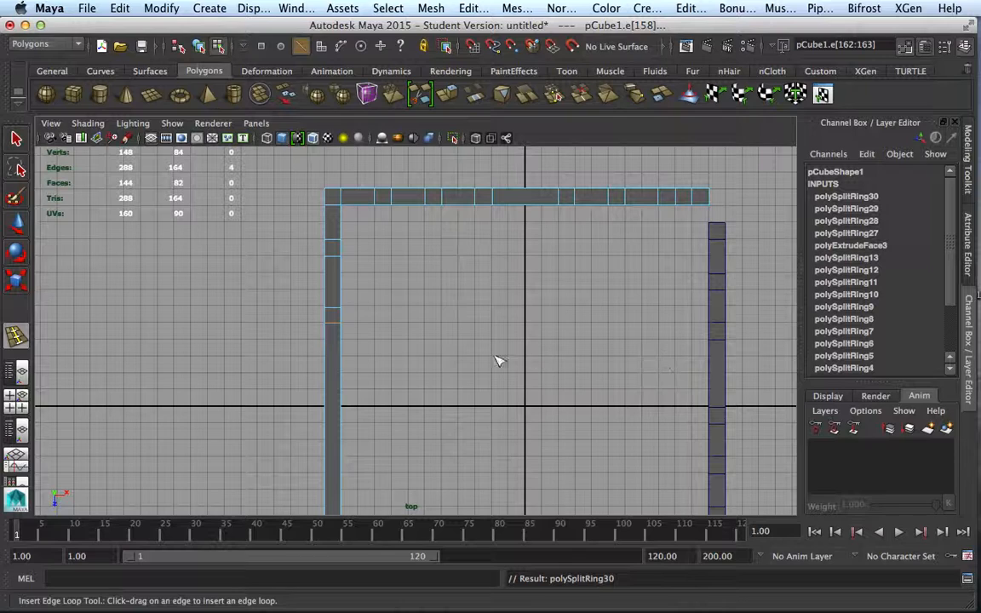
pyautogui.click(340, 358)
pyautogui.click(342, 373)
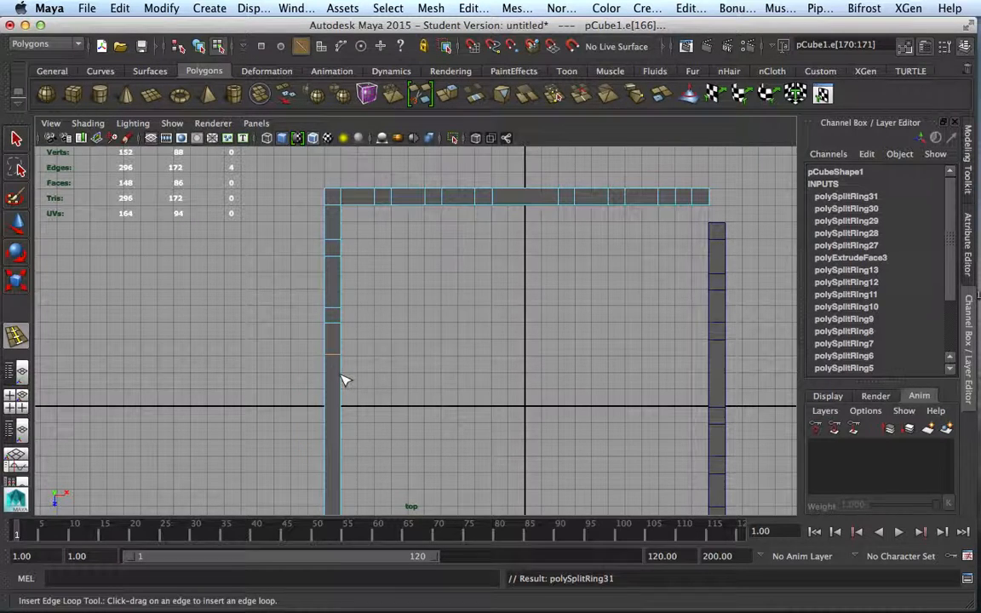
# Insert four more one-square edge loop pairs from the X axis to the -X side's +Z end, with gaps of three, two and one squares
pyautogui.keyDown('alt'); pyautogui.moveTo(475, 384); pyautogui.dragTo(486, 253, button='middle'); pyautogui.keyUp('alt')
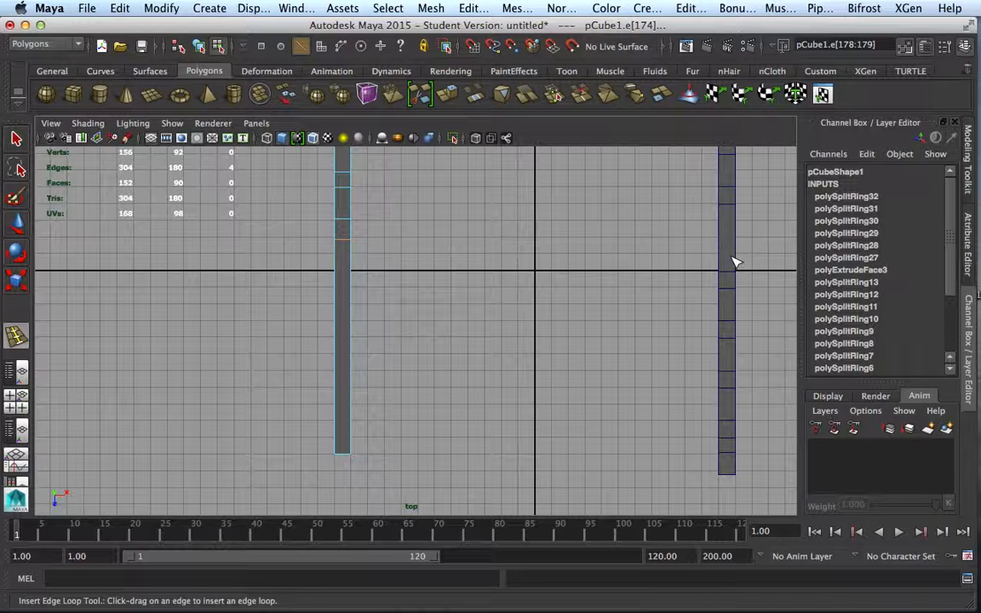
pyautogui.click(354, 283)
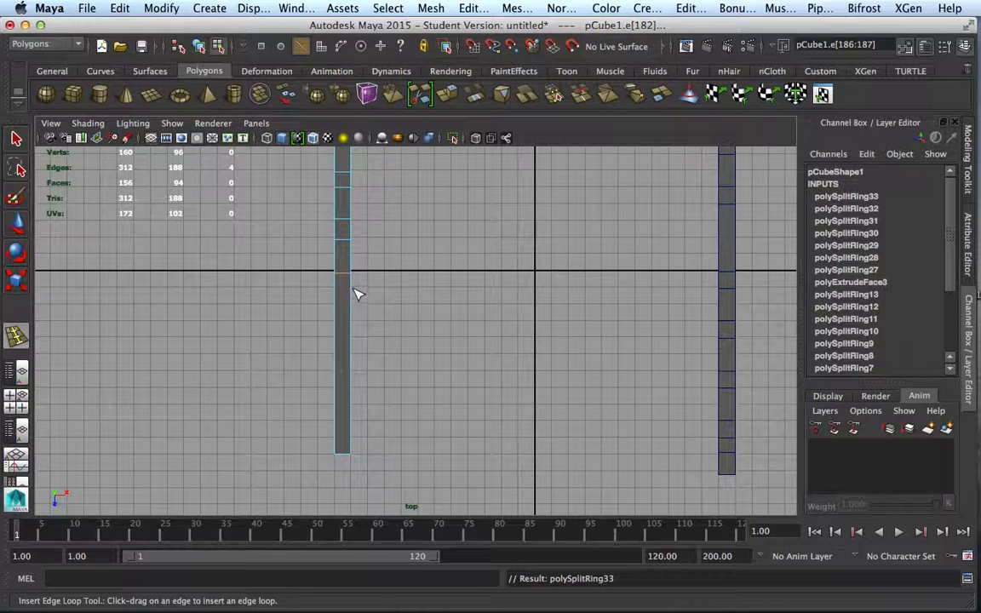
pyautogui.click(352, 291)
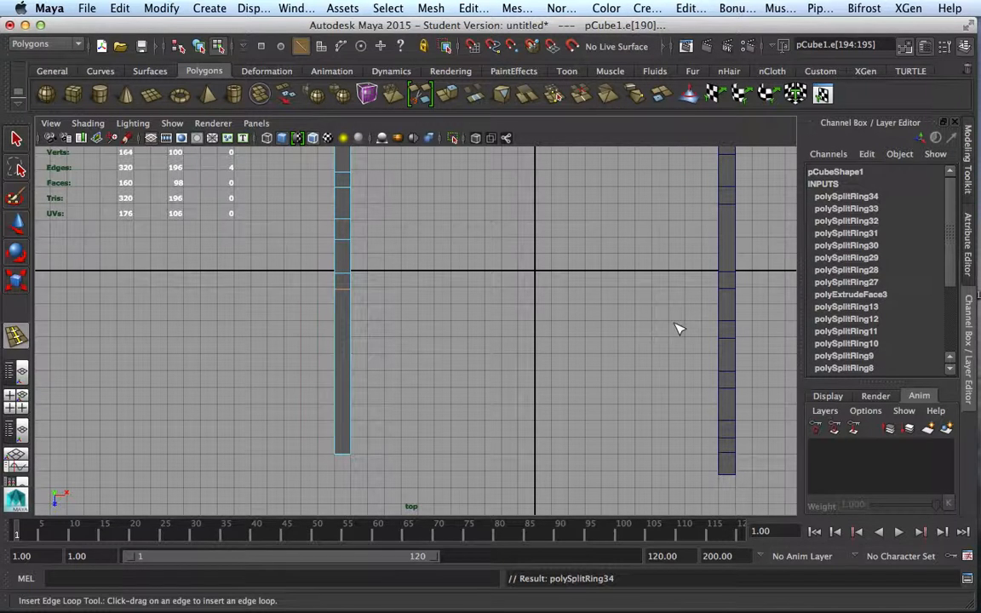
pyautogui.click(353, 339)
pyautogui.click(352, 355)
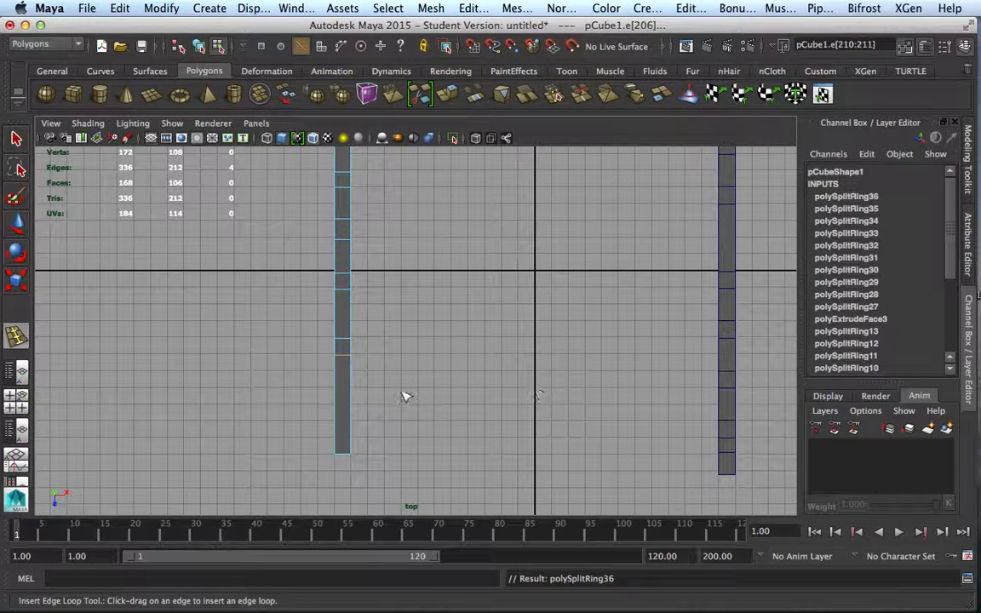
pyautogui.click(354, 400)
pyautogui.click(344, 436)
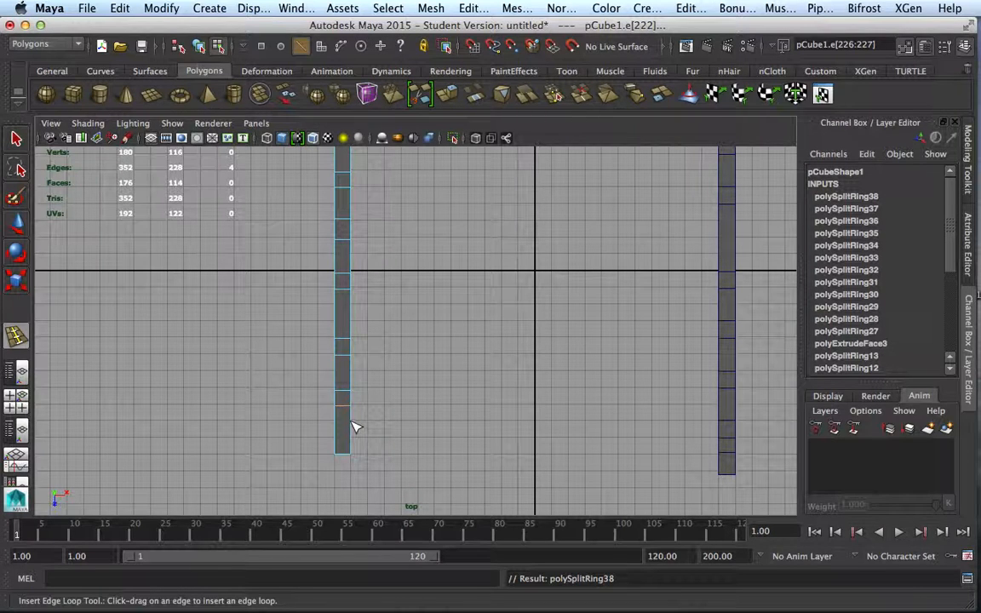
pyautogui.click(353, 445)
pyautogui.click(354, 445)
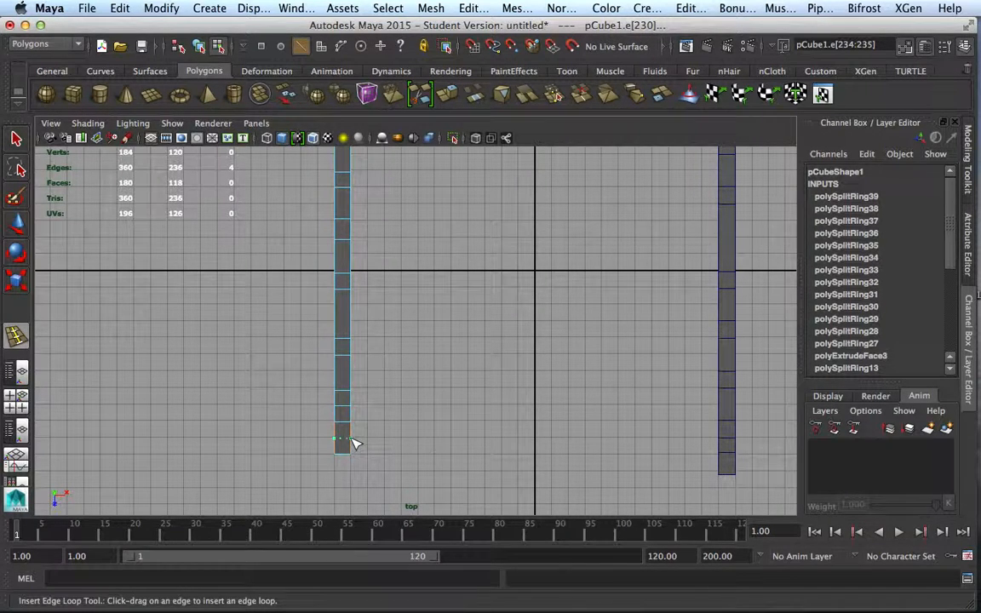
# Return to object mode with the Select tool, select the whole L-shaped wall and switch to the perspective view
pyautogui.press('q')
pyautogui.moveTo(345, 247); pyautogui.dragTo(415, 244, button='right')
pyautogui.click(342, 280)
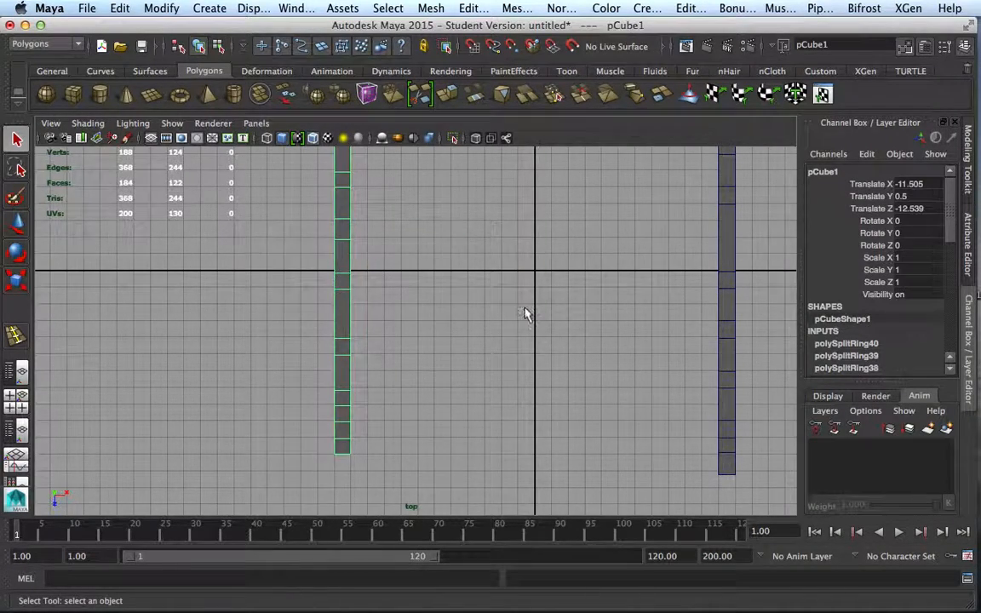
pyautogui.scroll(-2, 528, 314)
pyautogui.scroll(-2, 531, 316)
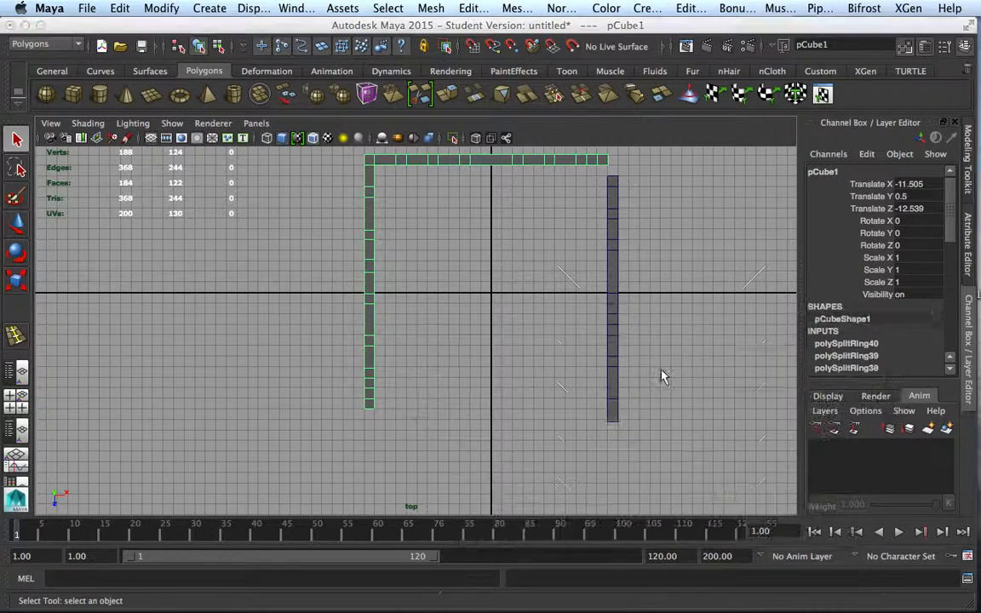
pyautogui.press('space')
pyautogui.press('space')
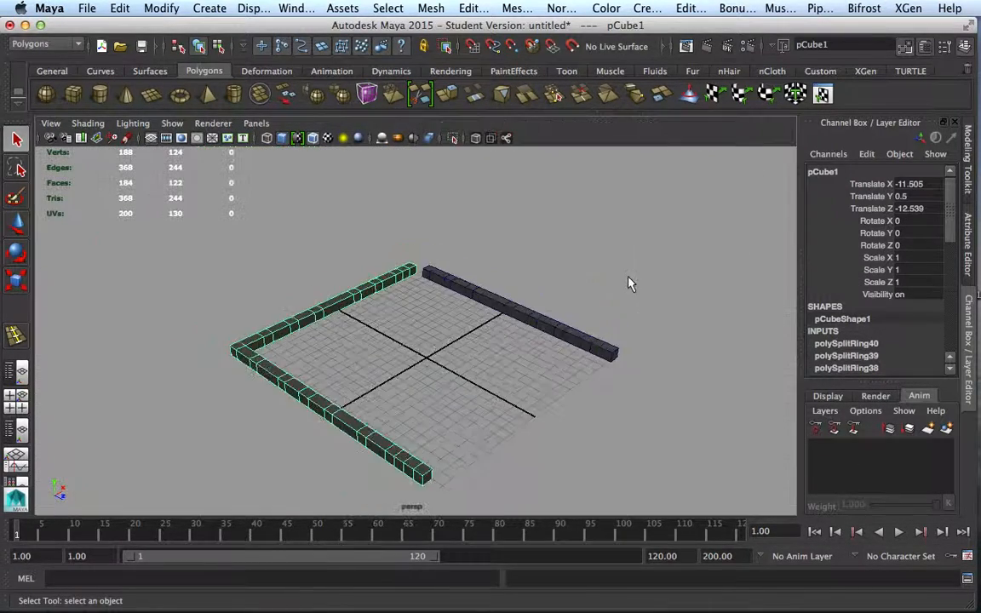
# Extrude the inner face at the +X wall's +Z end toward -X as the fourth outer wall, stopping short of the L-shaped wall, and return to object mode
pyautogui.scroll(-3, 534, 385)
pyautogui.keyDown('alt'); pyautogui.moveTo(497, 404); pyautogui.dragTo(396, 342); pyautogui.keyUp('alt')
pyautogui.scroll(10, 527, 371)
pyautogui.click(688, 372)
pyautogui.rightClick(733, 398)
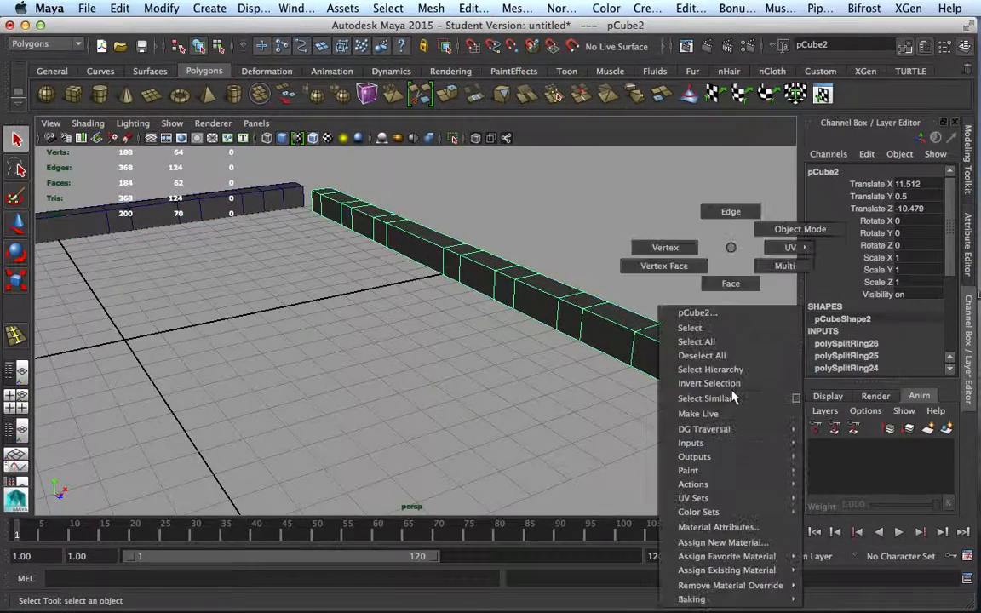
pyautogui.click(730, 284)
pyautogui.click(702, 375)
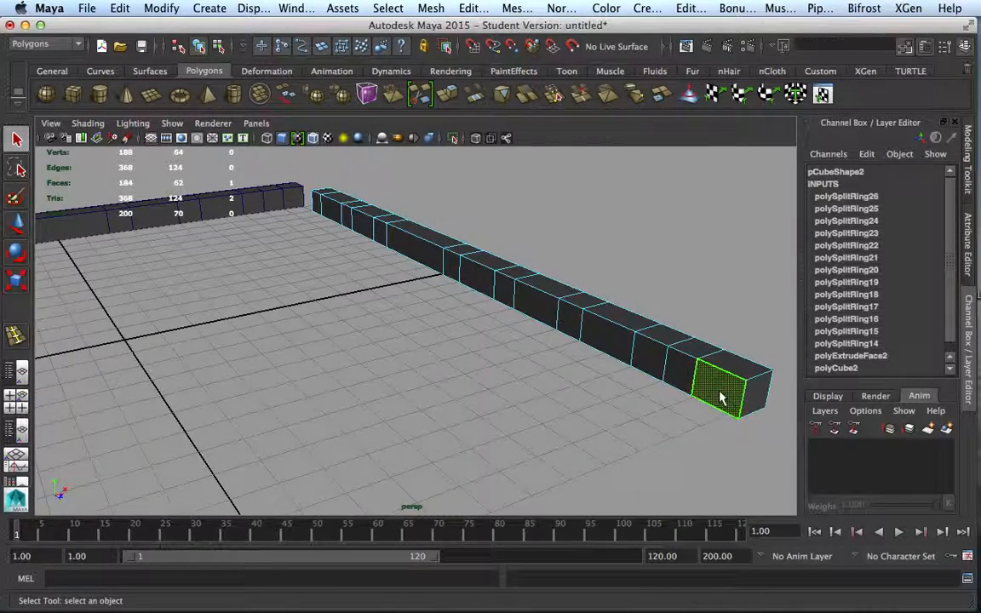
pyautogui.scroll(-3, 714, 390)
pyautogui.scroll(-3, 714, 394)
pyautogui.click(419, 94)
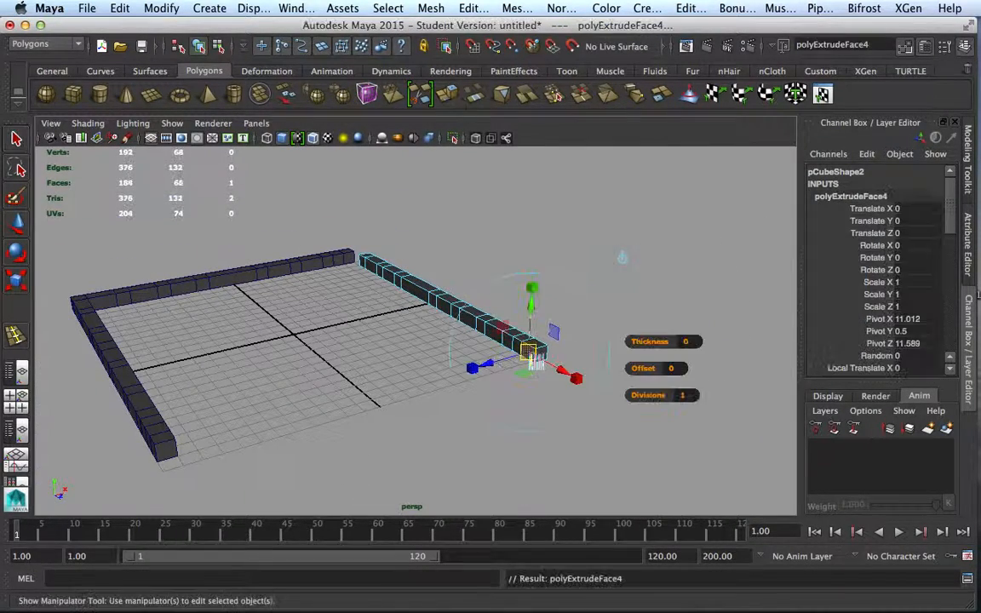
pyautogui.moveTo(492, 368); pyautogui.dragTo(137, 475)
pyautogui.keyDown('alt'); pyautogui.moveTo(436, 460); pyautogui.dragTo(401, 456); pyautogui.keyUp('alt')
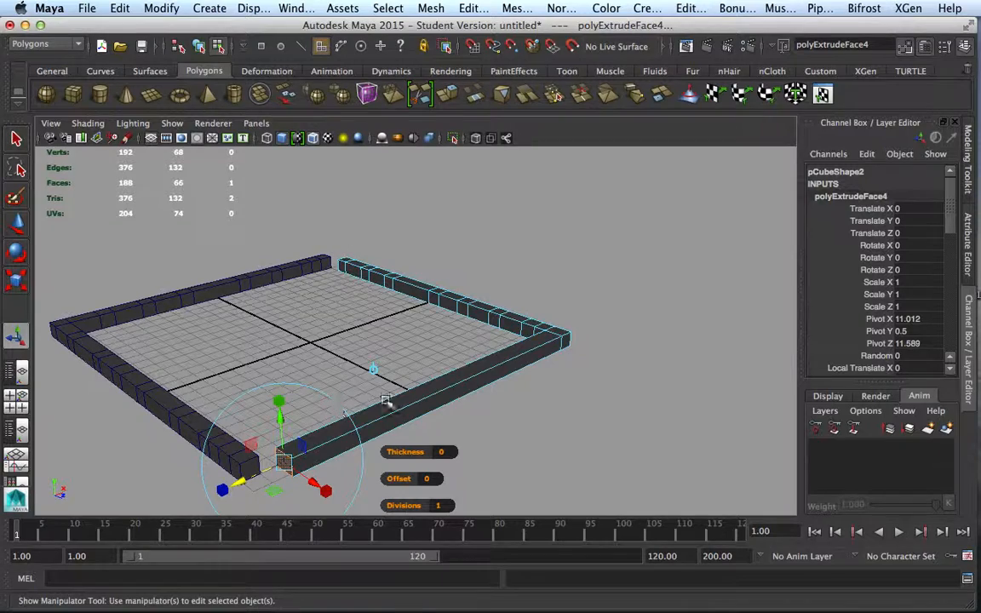
pyautogui.moveTo(425, 403); pyautogui.dragTo(484, 234, button='right')
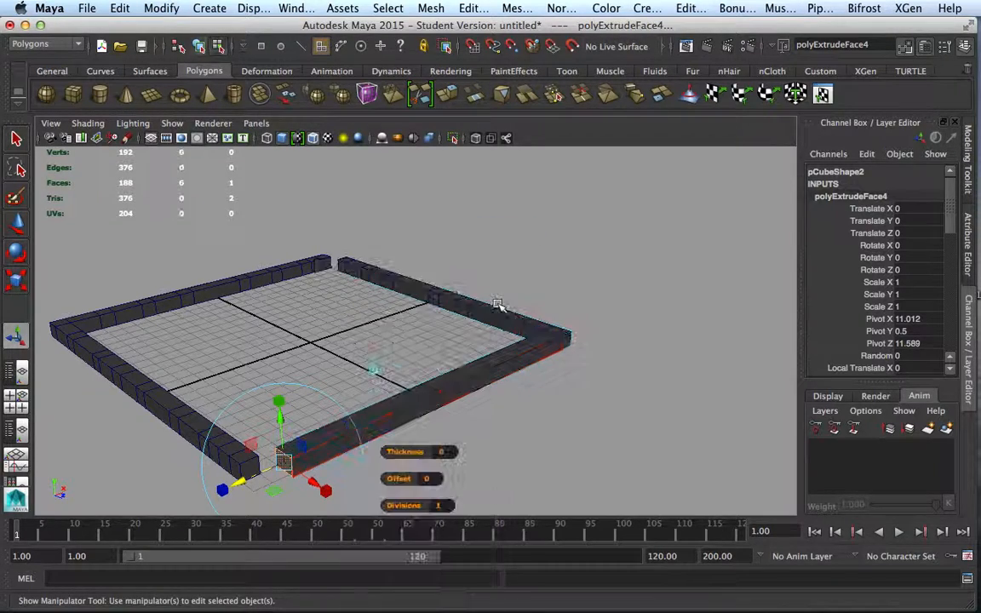
# Extrude the inner face at the +X wall's -Z end about 3.2 units toward -X as a short inner wall
pyautogui.keyDown('alt'); pyautogui.moveTo(502, 440); pyautogui.dragTo(552, 449); pyautogui.keyUp('alt')
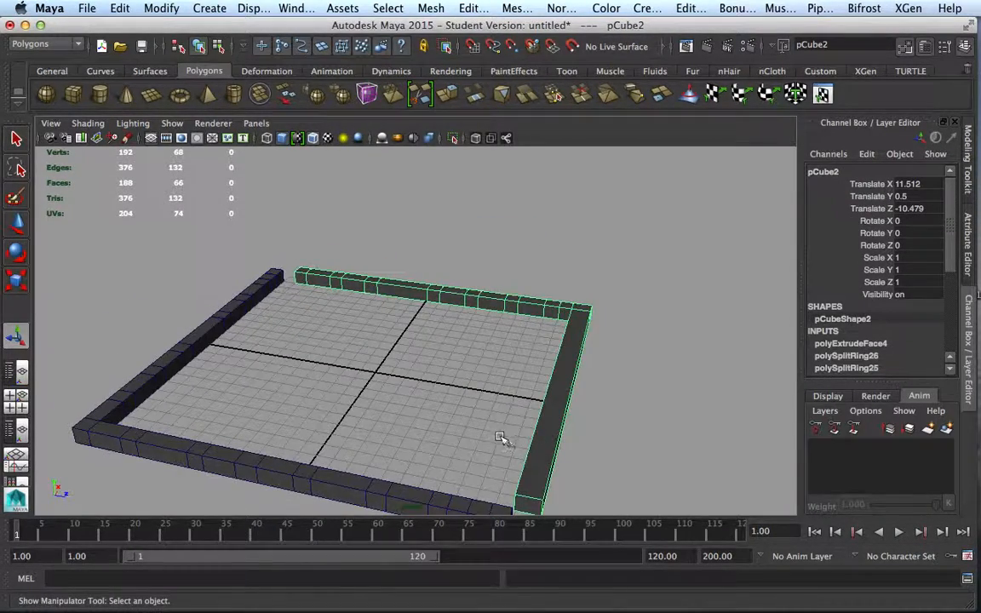
pyautogui.keyDown('alt'); pyautogui.moveTo(382, 426); pyautogui.dragTo(501, 395); pyautogui.keyUp('alt')
pyautogui.moveTo(482, 269); pyautogui.dragTo(482, 284, button='right')
pyautogui.click(370, 236)
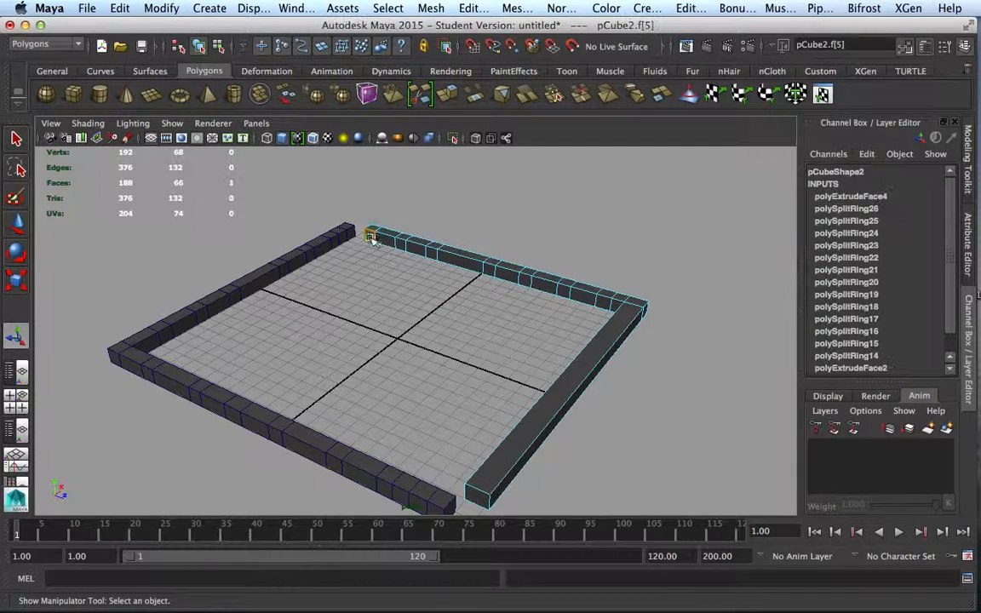
pyautogui.scroll(5, 404, 269)
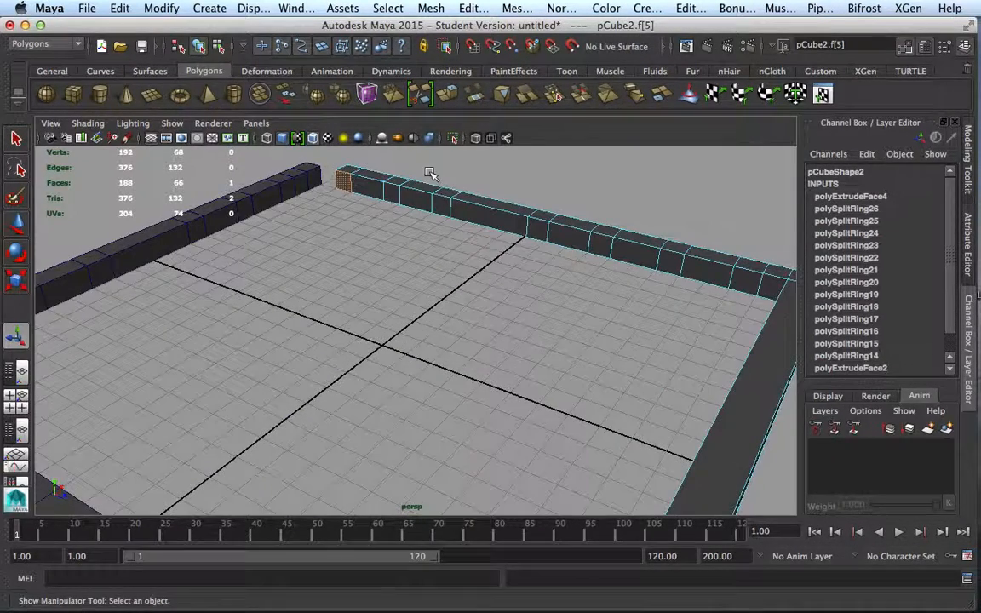
pyautogui.click(444, 97)
pyautogui.moveTo(317, 199); pyautogui.dragTo(271, 224)
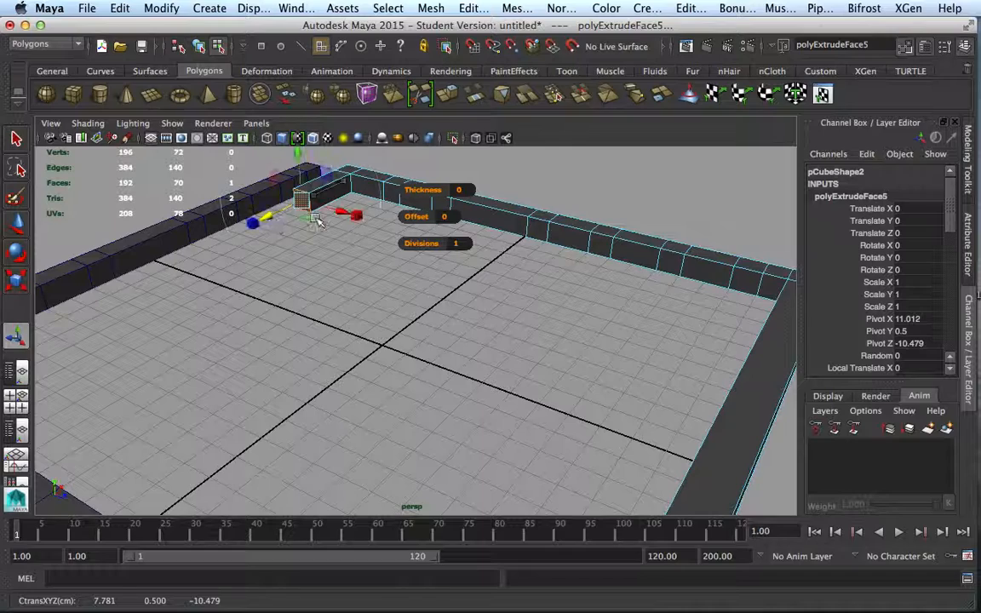
# Extrude the +X wall's next two one-square inner faces toward -X, ending at about X 4.9 and X 4.35
pyautogui.click(390, 195)
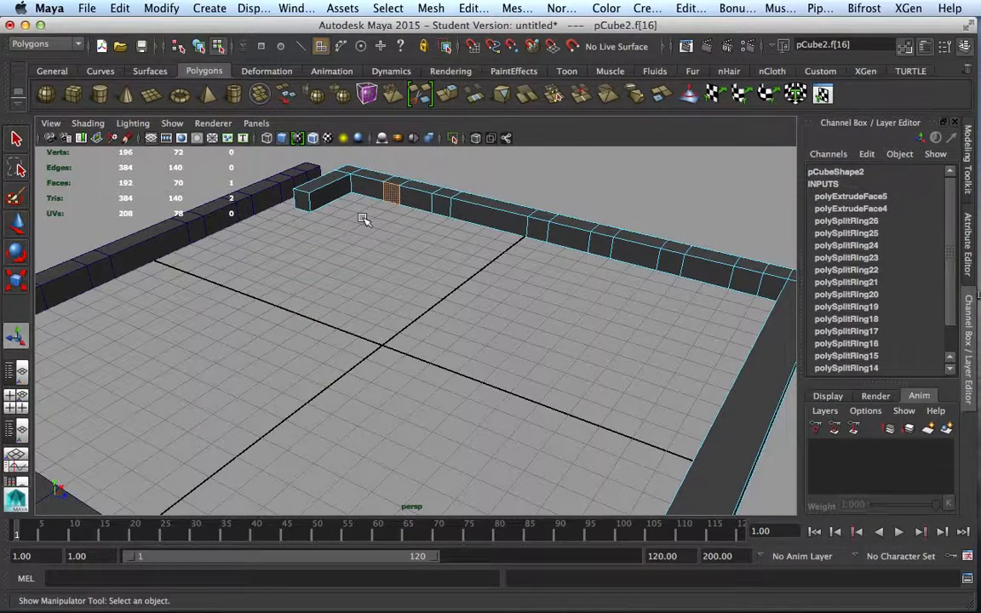
pyautogui.hotkey('ctrl', 'e')
pyautogui.moveTo(361, 213); pyautogui.dragTo(287, 281)
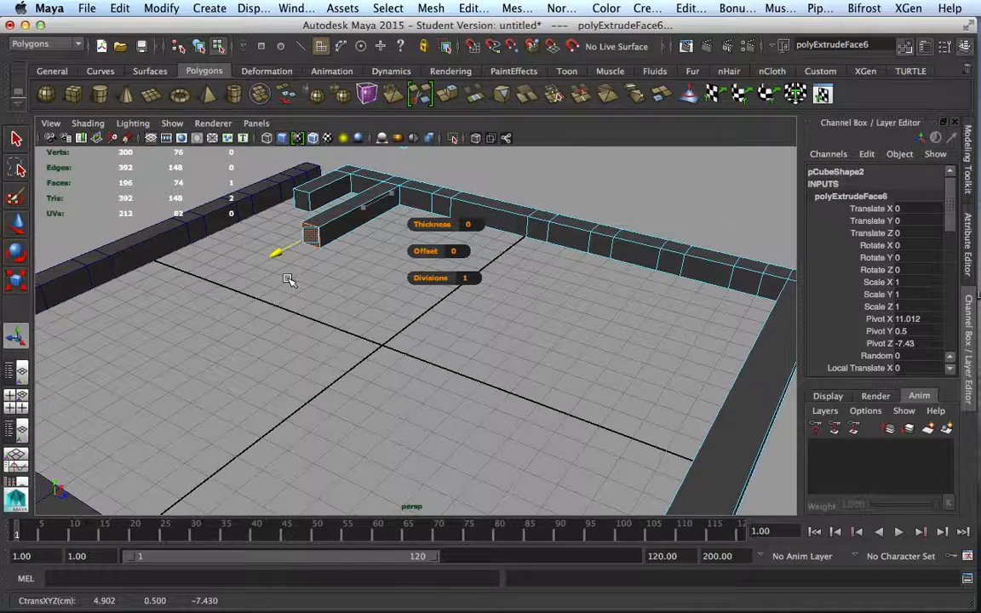
pyautogui.click(439, 204)
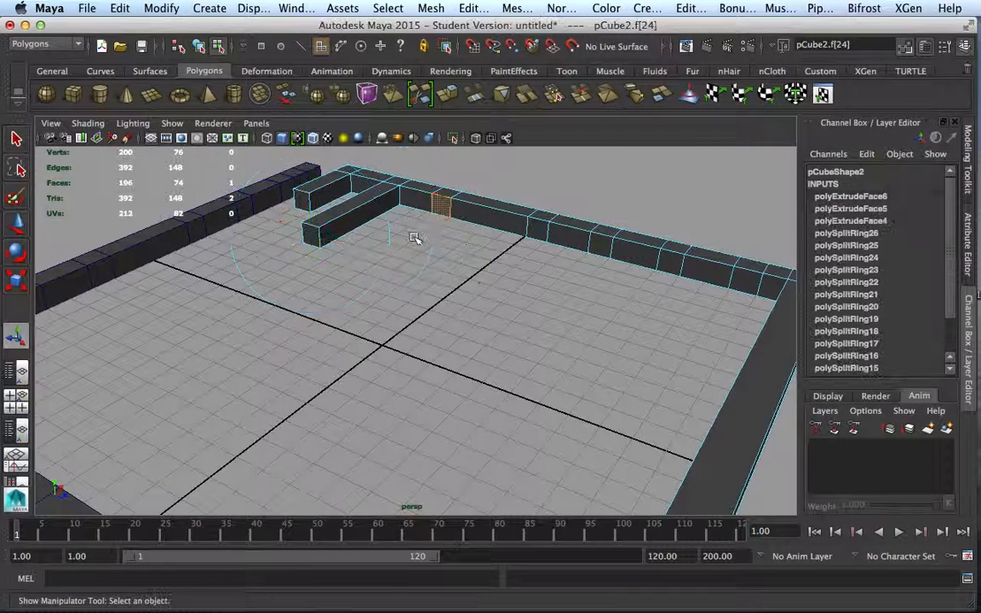
pyautogui.hotkey('ctrl', 'e')
pyautogui.moveTo(404, 225); pyautogui.dragTo(334, 307)
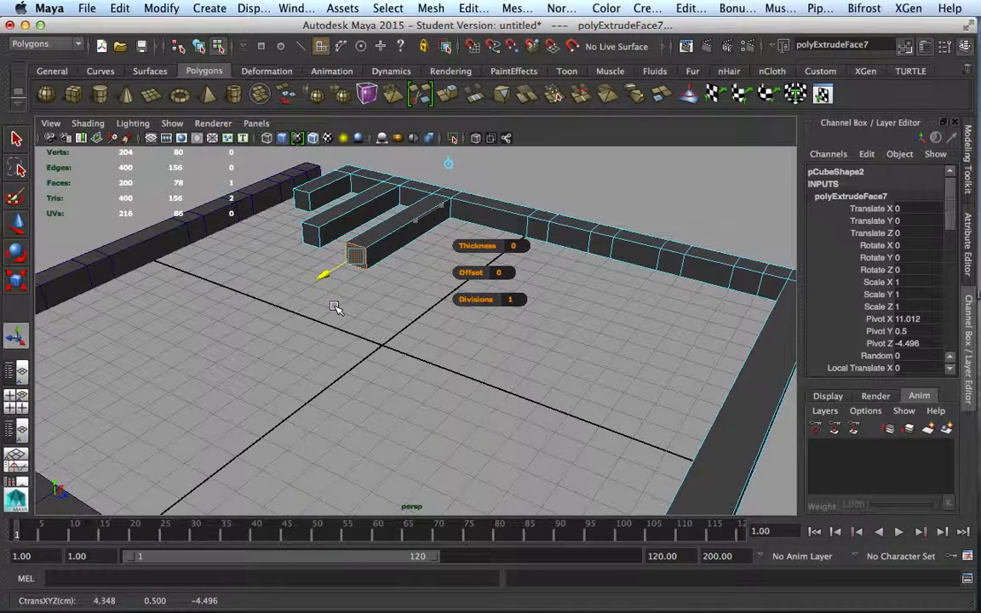
# Extrude the +X wall's one-square inner face just past the X axis toward -X, ending roughly midway to the Z axis
pyautogui.press('t')
pyautogui.scroll(-3, 374, 328)
pyautogui.keyDown('alt'); pyautogui.moveTo(465, 345); pyautogui.dragTo(508, 355); pyautogui.keyUp('alt')
pyautogui.click(508, 252)
pyautogui.hotkey('ctrl', 'e')
pyautogui.moveTo(482, 278); pyautogui.dragTo(386, 331)
# Extrude the +X wall's next two one-square inner faces toward +Z's end in the -X direction, to about X -1.04 and X 2.96
pyautogui.click(572, 286)
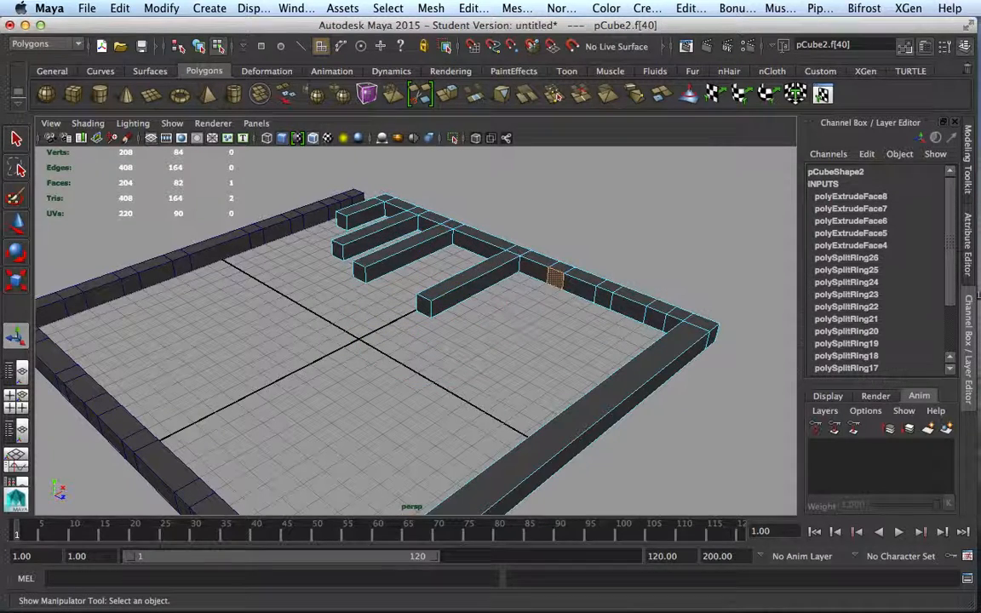
pyautogui.hotkey('ctrl', 'e')
pyautogui.moveTo(523, 302); pyautogui.dragTo(359, 404)
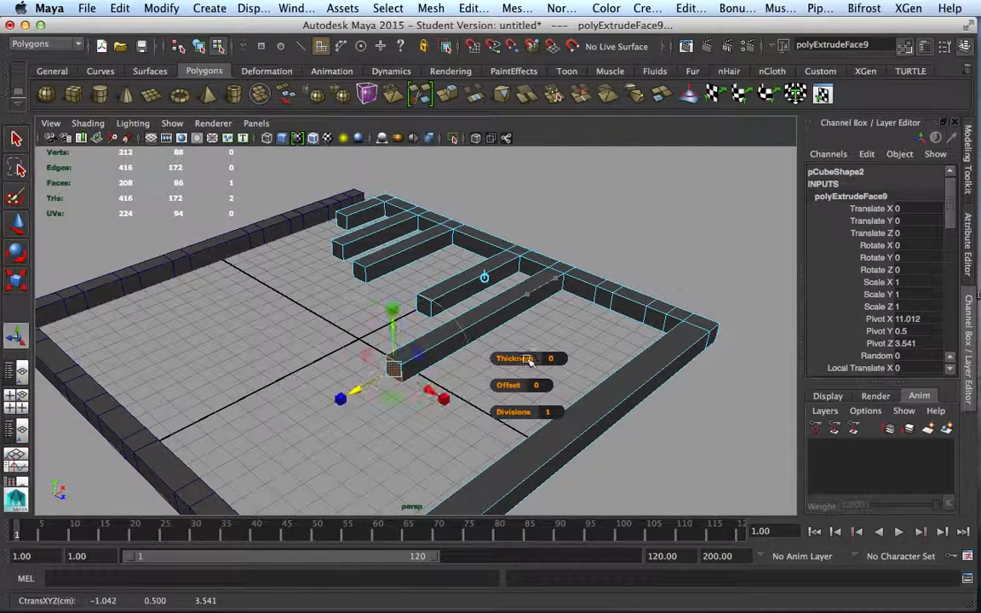
pyautogui.click(602, 303)
pyautogui.hotkey('ctrl', 'e')
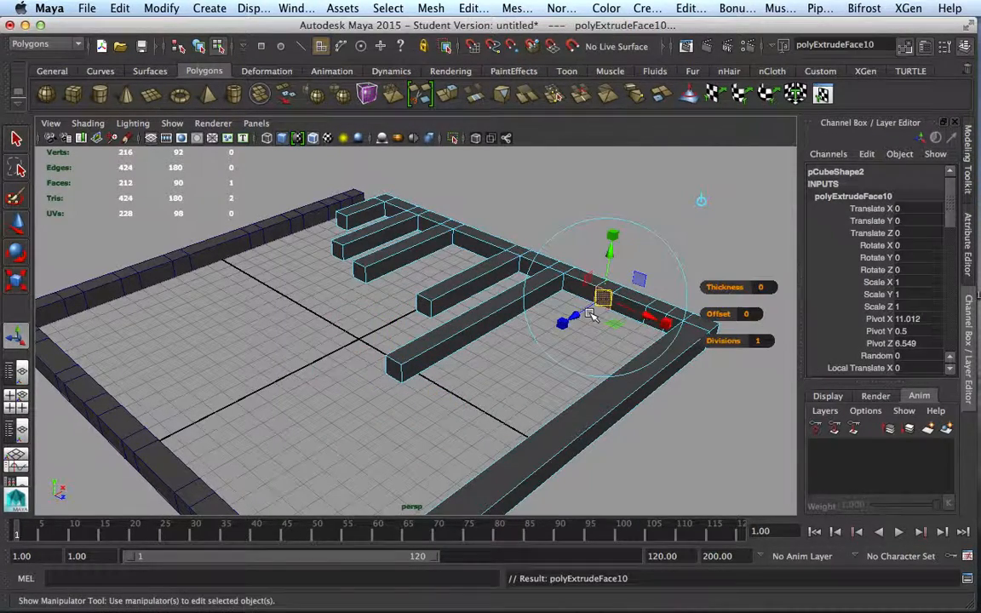
pyautogui.moveTo(570, 314); pyautogui.dragTo(471, 385)
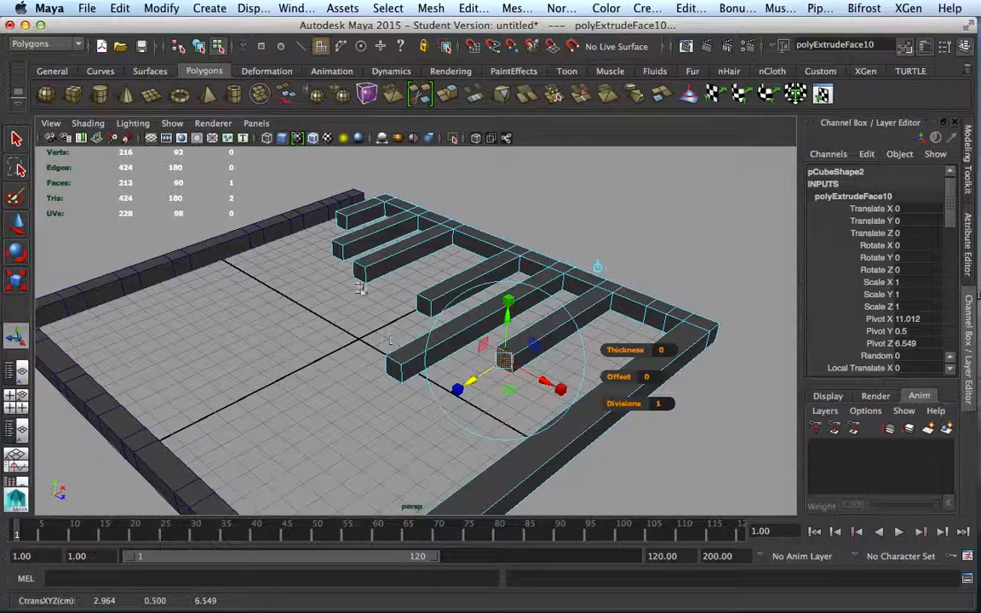
# Extrude the first one-square inner face from the corner on the L-shaped wall's -X side toward +X, ending at about X 6.06
pyautogui.keyDown('alt'); pyautogui.moveTo(317, 402); pyautogui.dragTo(352, 290); pyautogui.keyUp('alt')
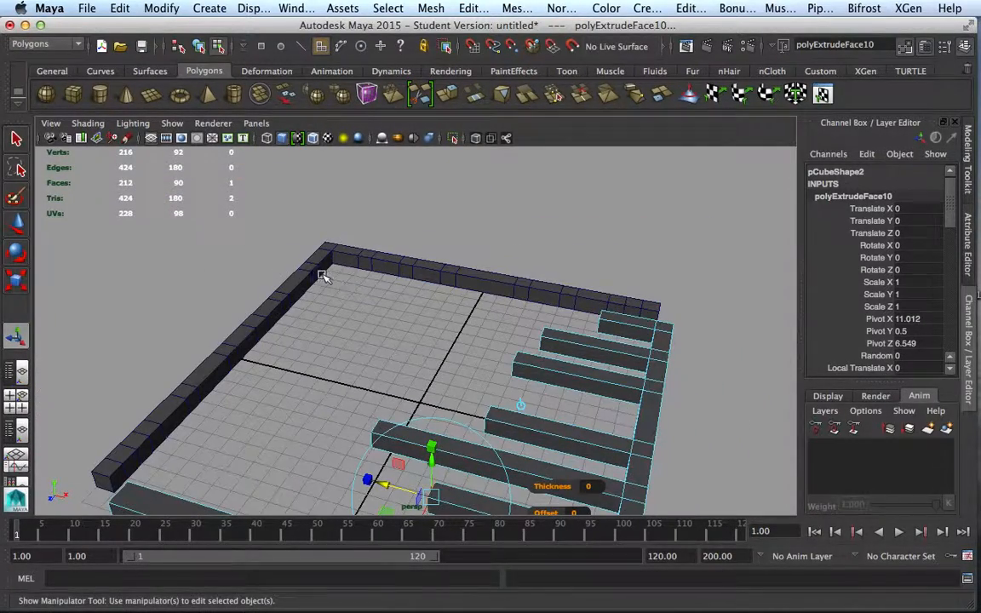
pyautogui.keyDown('shift'); pyautogui.click(323, 281); pyautogui.keyUp('shift')
pyautogui.click(315, 274)
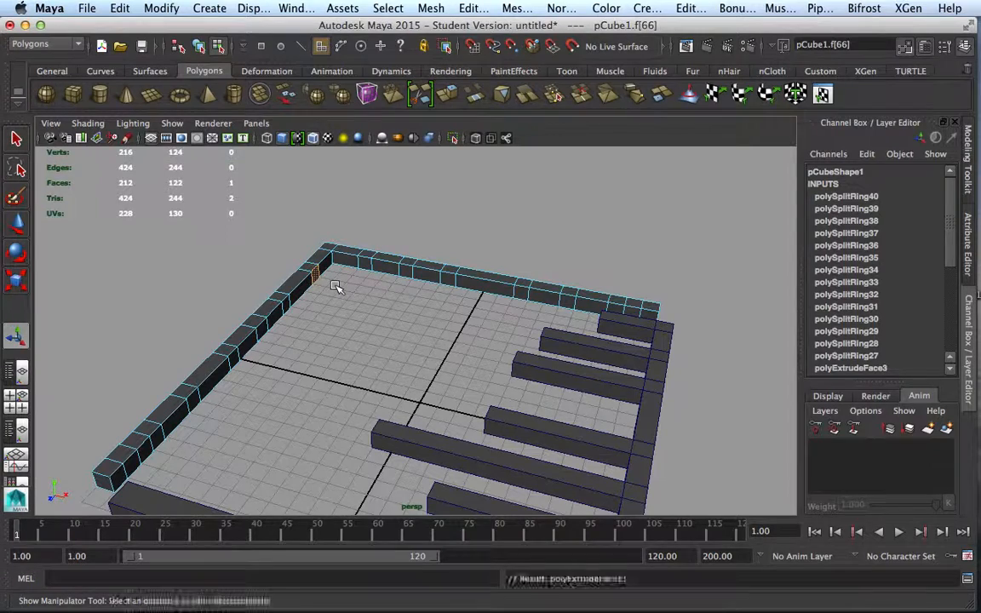
pyautogui.hotkey('ctrl', 'e')
pyautogui.moveTo(366, 285); pyautogui.dragTo(590, 349)
pyautogui.keyDown('alt'); pyautogui.moveTo(508, 406); pyautogui.dragTo(524, 436); pyautogui.keyUp('alt')
pyautogui.moveTo(590, 312)
pyautogui.mouseDown()
pyautogui.moveTo(614, 318)
pyautogui.moveTo(608, 313)
pyautogui.mouseUp()
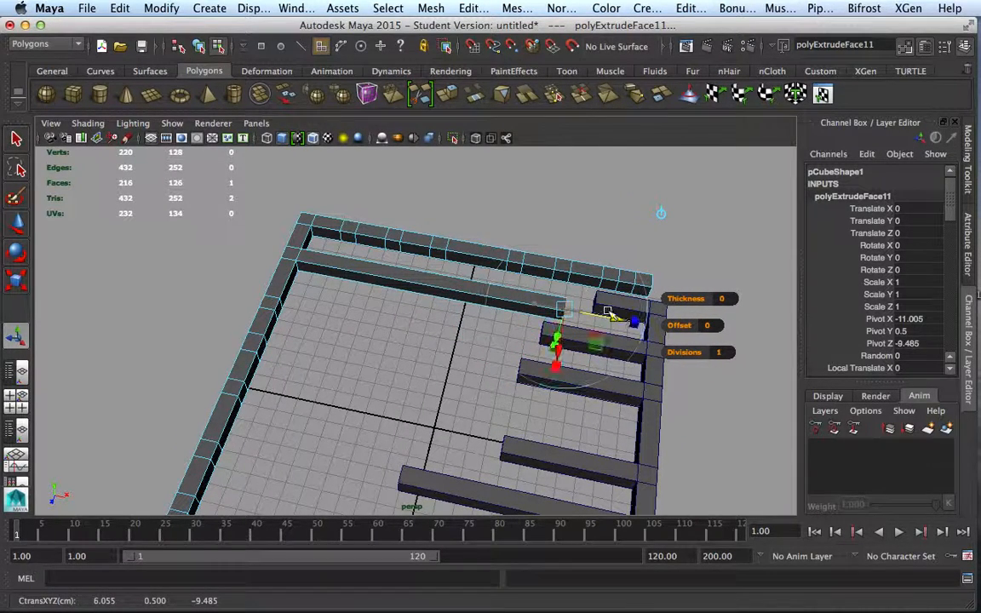
# Extrude the second one-square inner face from the corner on the L-shaped wall's -X side toward +X as a long inner wall
pyautogui.keyDown('alt'); pyautogui.moveTo(407, 368); pyautogui.dragTo(300, 311); pyautogui.keyUp('alt')
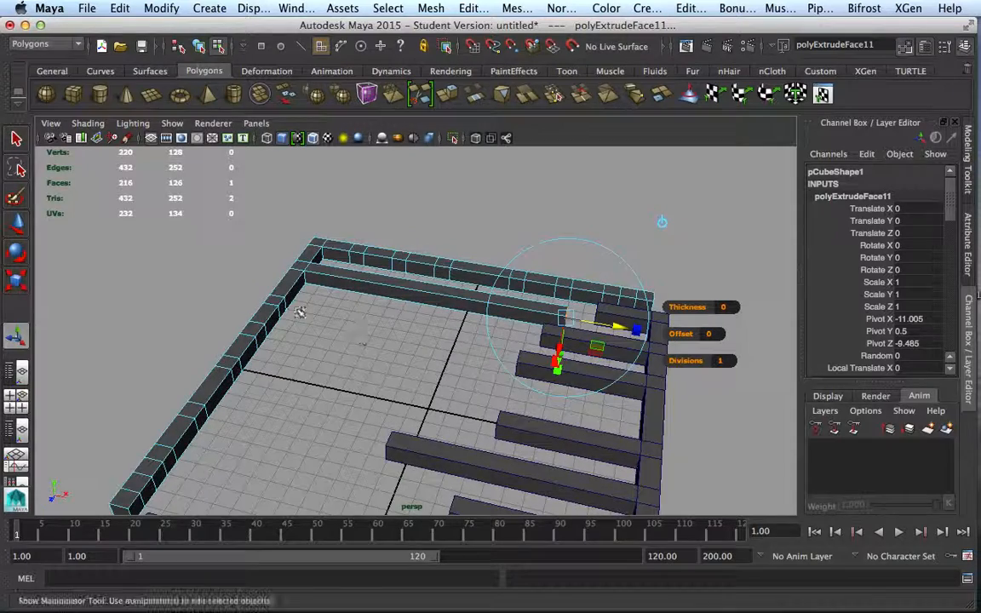
pyautogui.click(283, 310)
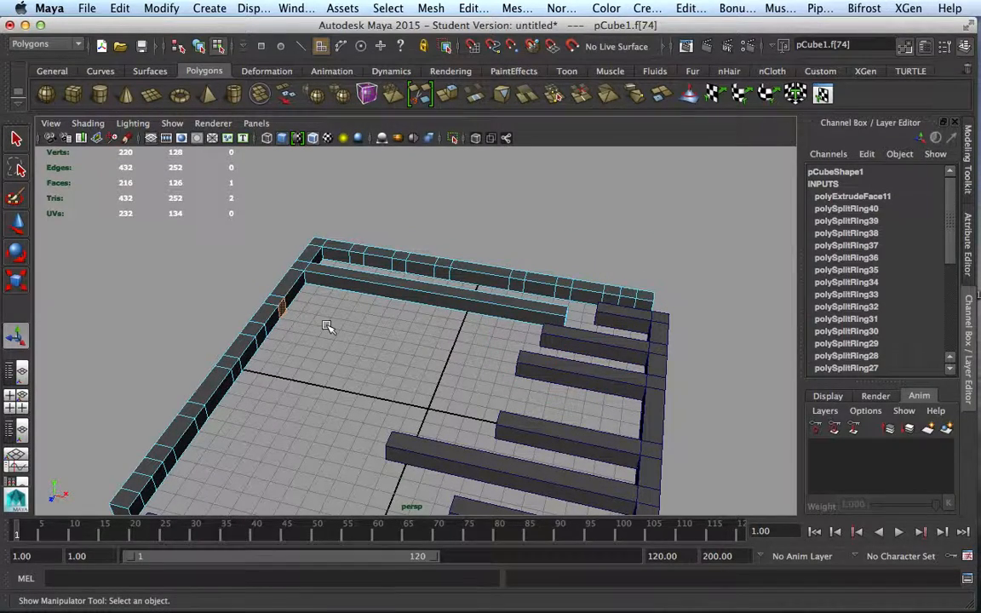
pyautogui.hotkey('ctrl', 'e')
pyautogui.moveTo(328, 327); pyautogui.dragTo(563, 361)
# Extrude the third one-square inner face from the corner on the L-shaped wall's -X side toward +X, ending at about X 3.6
pyautogui.keyDown('alt'); pyautogui.moveTo(423, 402); pyautogui.dragTo(387, 378); pyautogui.keyUp('alt')
pyautogui.click(266, 321)
pyautogui.keyDown('alt'); pyautogui.moveTo(280, 375); pyautogui.dragTo(366, 377); pyautogui.keyUp('alt')
pyautogui.press('f')
pyautogui.scroll(-5, 392, 374)
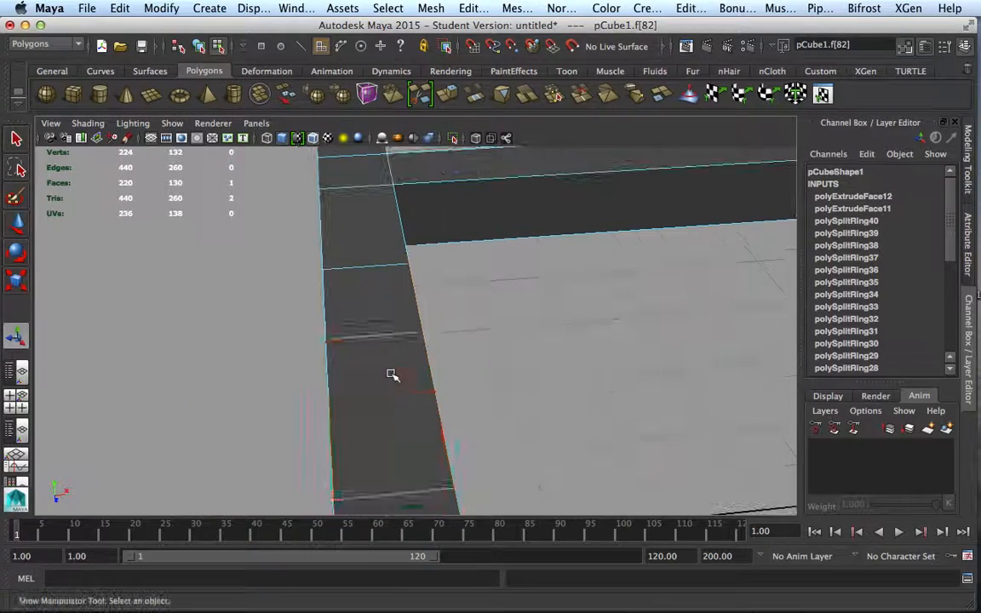
pyautogui.keyDown('alt'); pyautogui.moveTo(471, 449); pyautogui.dragTo(424, 431); pyautogui.keyUp('alt')
pyautogui.scroll(-10, 425, 427)
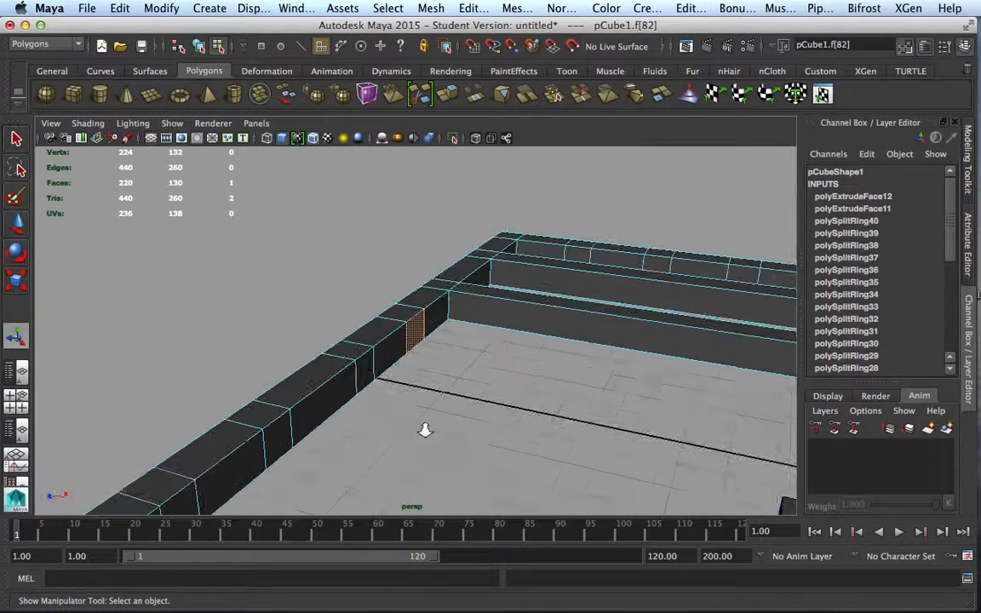
pyautogui.hotkey('ctrl', 'e')
pyautogui.moveTo(462, 340); pyautogui.dragTo(712, 397)
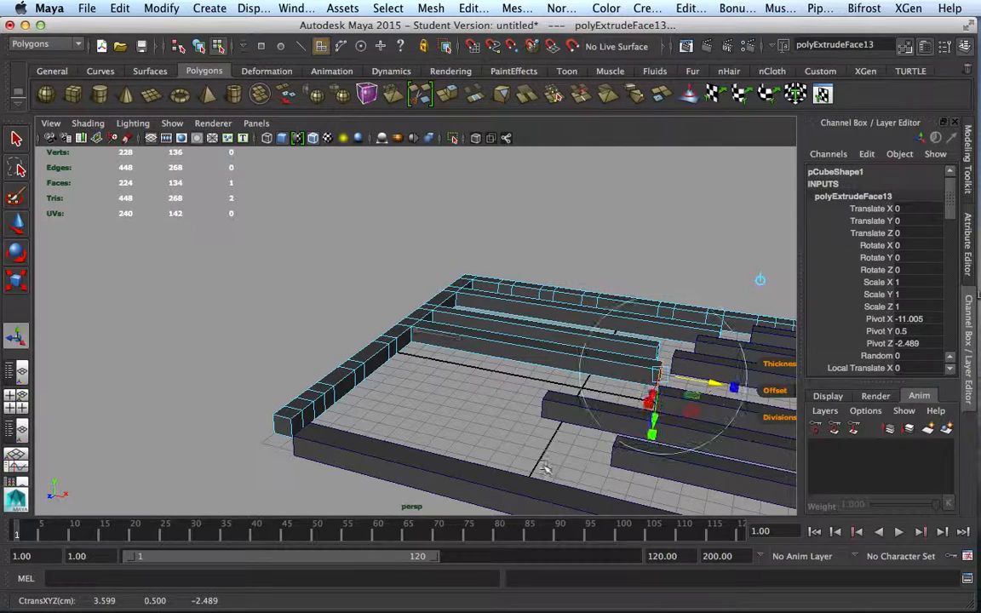
pyautogui.click(596, 459)
# Extrude the -X wall's fourth and fifth one-square inner faces toward +X, one just past the Z axis and one to about X -1.8
pyautogui.keyDown('alt'); pyautogui.moveTo(596, 457); pyautogui.dragTo(474, 411); pyautogui.keyUp('alt')
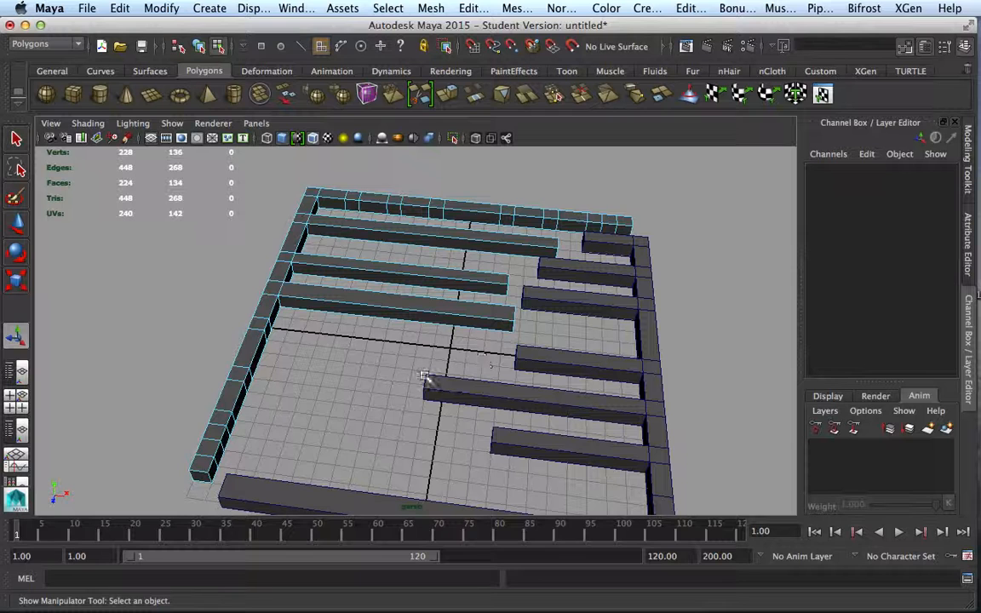
pyautogui.click(267, 333)
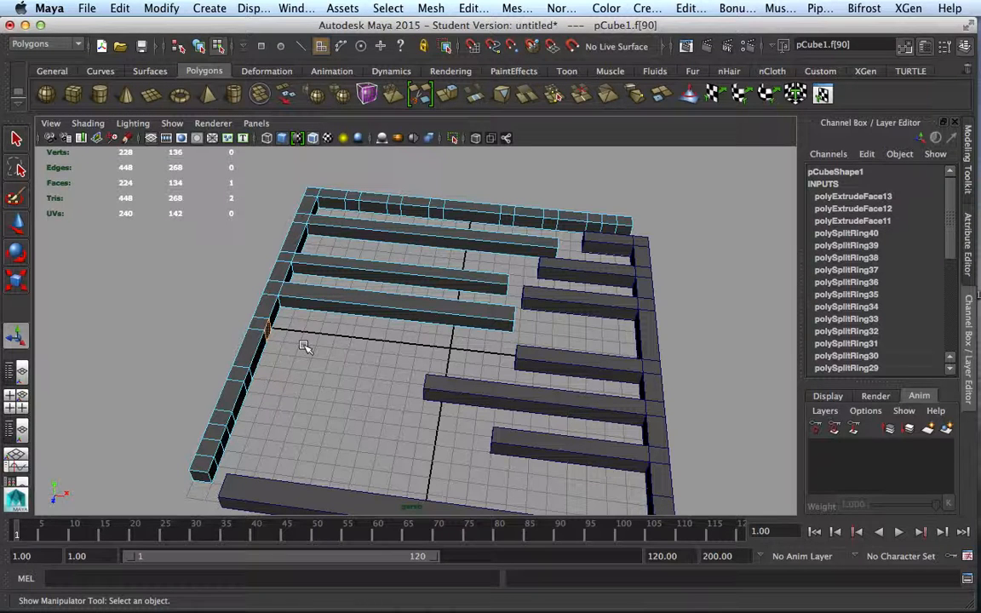
pyautogui.hotkey('ctrl', 'e')
pyautogui.moveTo(327, 357); pyautogui.dragTo(508, 363)
pyautogui.click(249, 383)
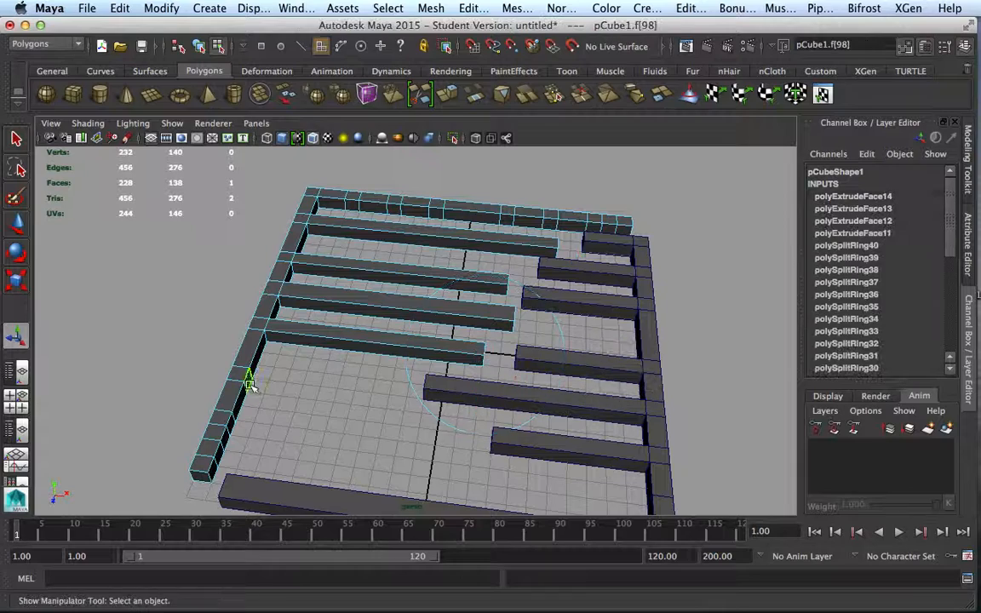
pyautogui.hotkey('ctrl', 'e')
pyautogui.moveTo(284, 397); pyautogui.dragTo(460, 405)
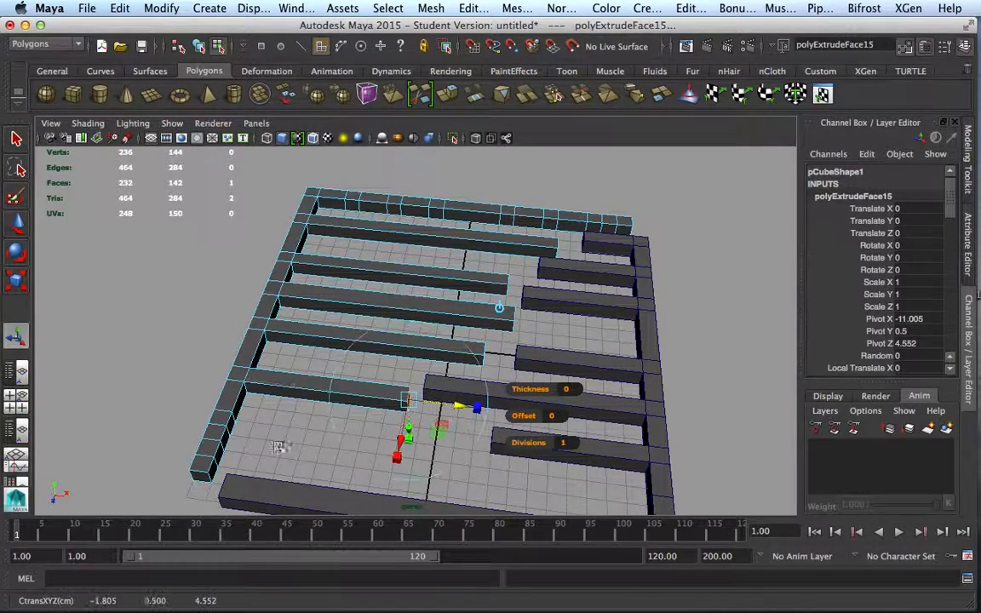
# Extrude the -X wall's sixth one-square inner face to about X 2.03 and the seventh as a short stub toward +X
pyautogui.click(230, 423)
pyautogui.hotkey('ctrl', 'e')
pyautogui.moveTo(294, 437); pyautogui.dragTo(528, 470)
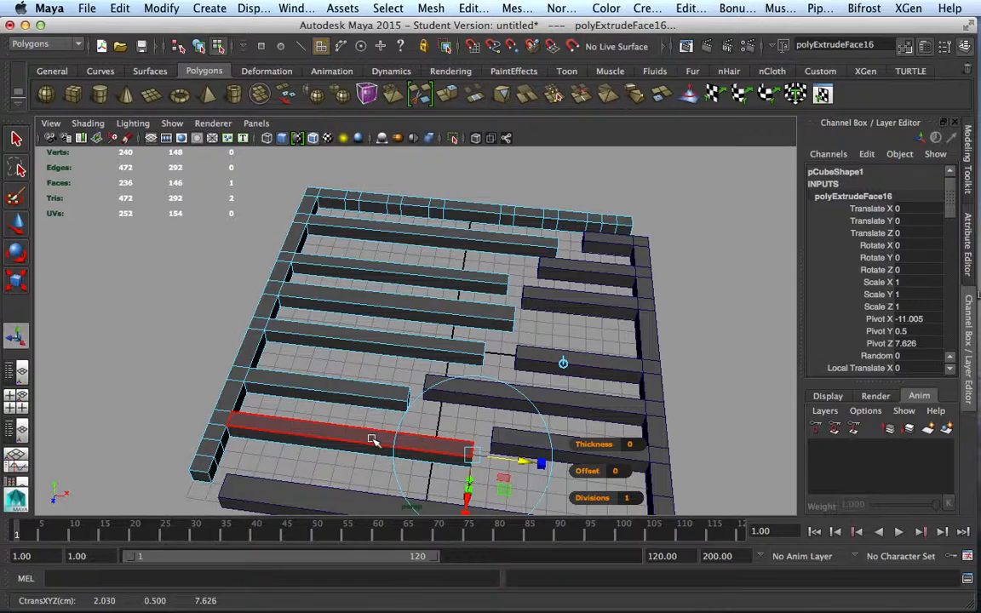
pyautogui.keyDown('alt'); pyautogui.moveTo(372, 442); pyautogui.dragTo(365, 367, button='middle'); pyautogui.keyUp('alt')
pyautogui.click(213, 369)
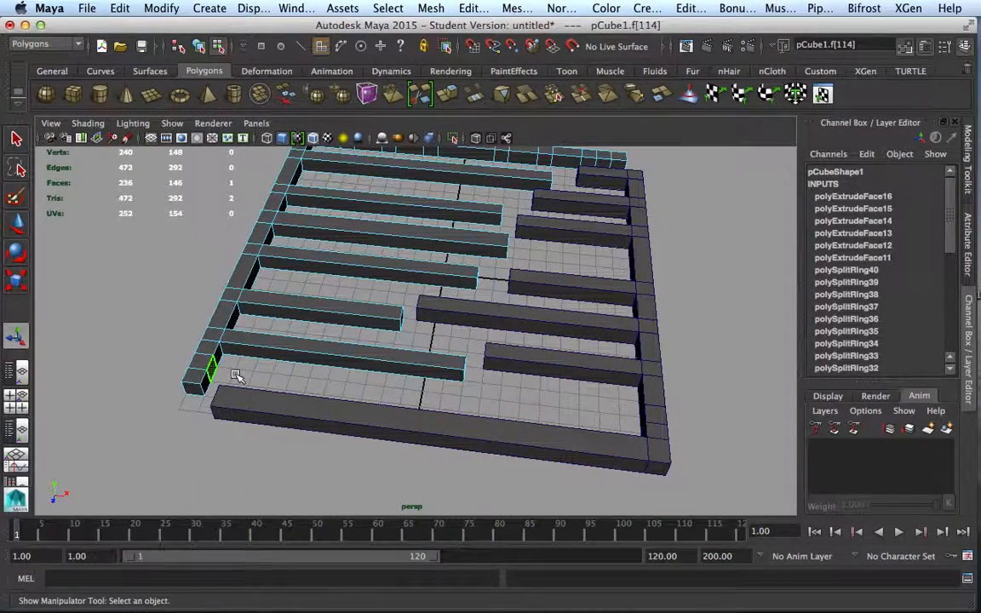
pyautogui.hotkey('ctrl', 'e')
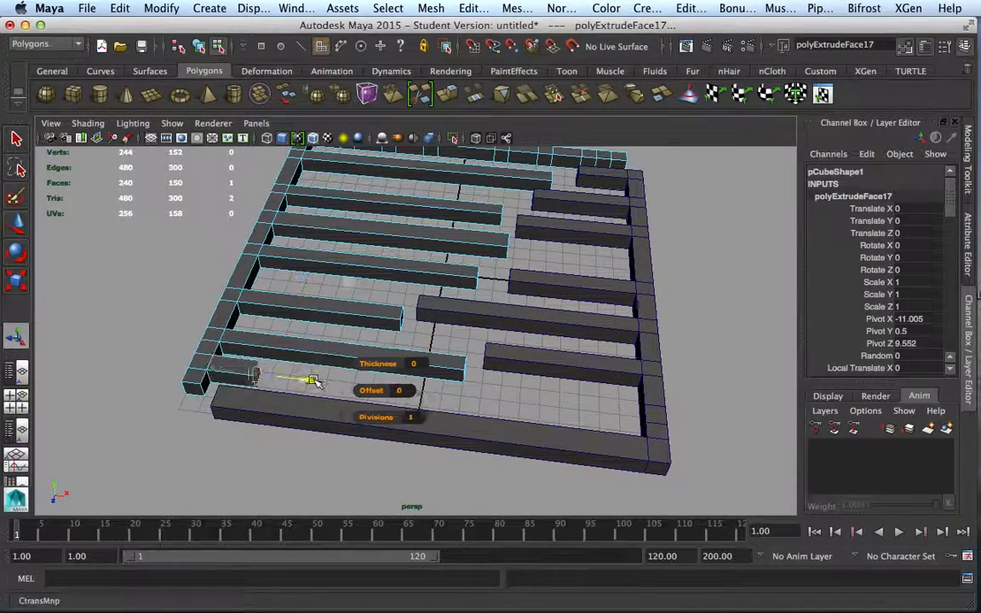
# Return to object mode, select the wall object on the +X side, and examine the maze's passages from several angles
pyautogui.keyDown('alt'); pyautogui.moveTo(289, 408); pyautogui.dragTo(264, 446); pyautogui.keyUp('alt')
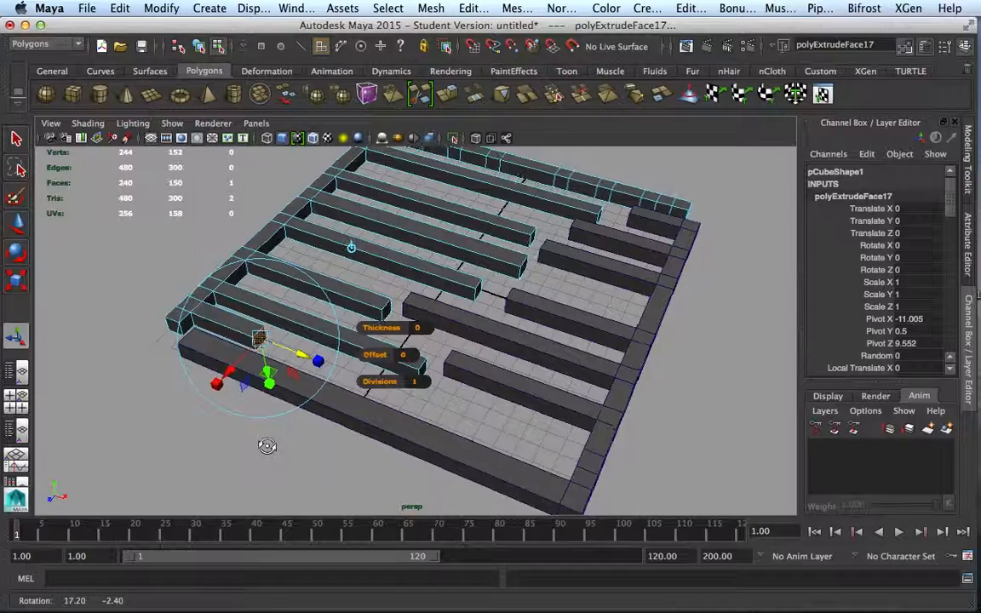
pyautogui.keyDown('alt'); pyautogui.moveTo(469, 411); pyautogui.dragTo(539, 407); pyautogui.keyUp('alt')
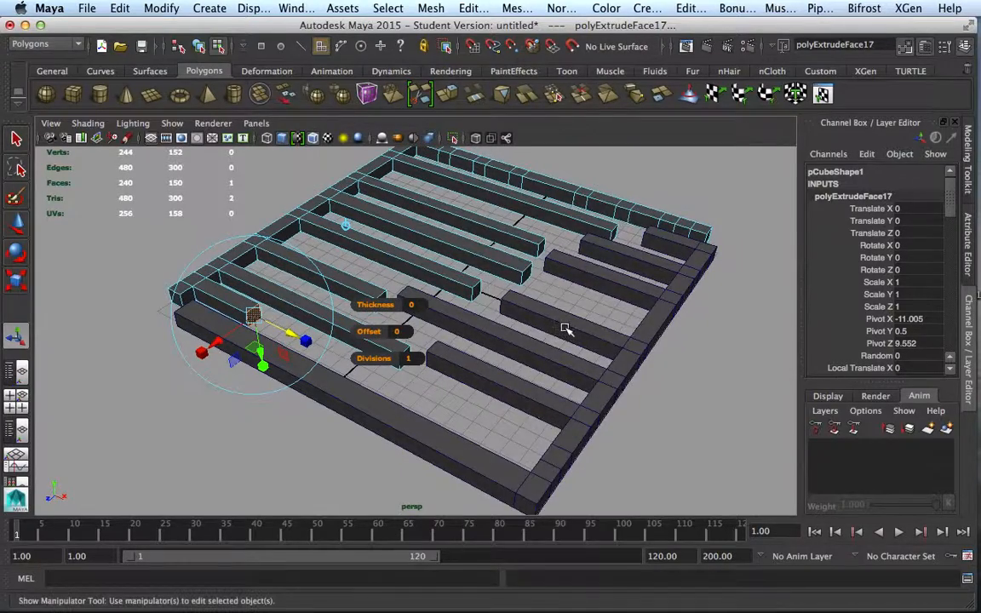
pyautogui.moveTo(564, 247); pyautogui.dragTo(568, 323, button='right')
pyautogui.moveTo(600, 238); pyautogui.dragTo(600, 238, button='right')
pyautogui.click(471, 359)
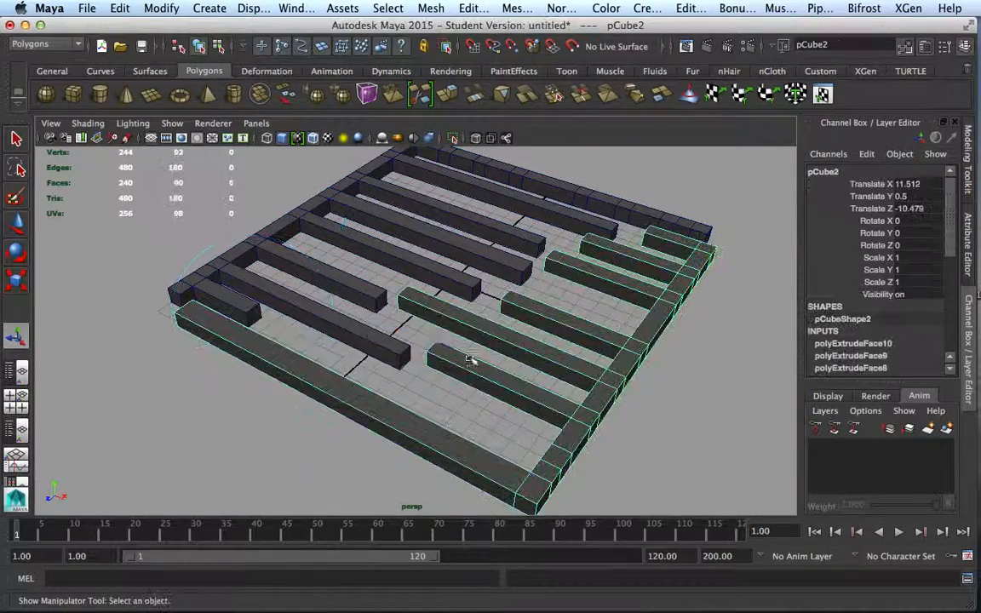
pyautogui.keyDown('alt'); pyautogui.moveTo(500, 388); pyautogui.dragTo(431, 405); pyautogui.keyUp('alt')
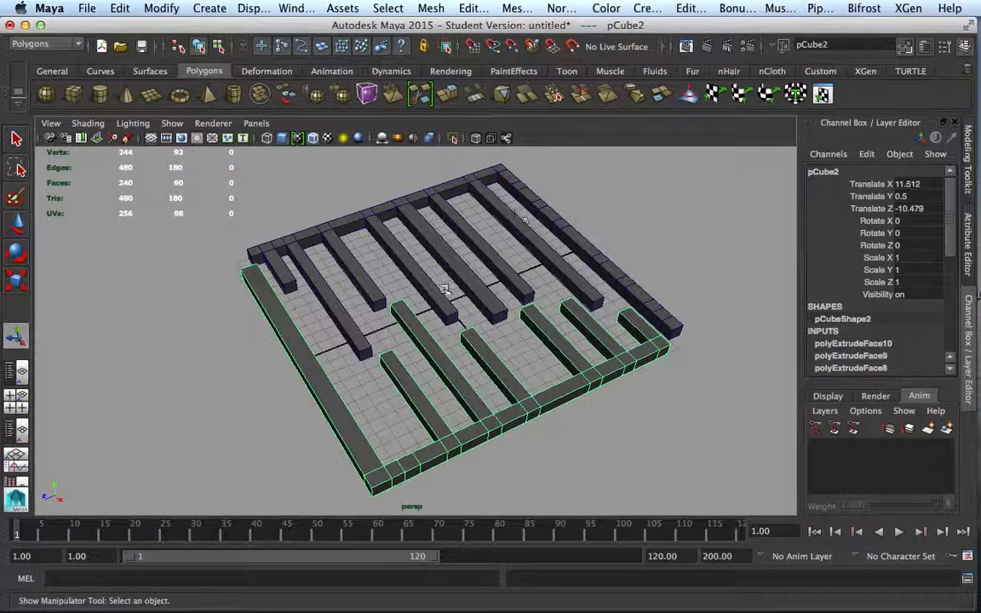
pyautogui.keyDown('alt'); pyautogui.moveTo(446, 308); pyautogui.dragTo(464, 379); pyautogui.keyUp('alt')
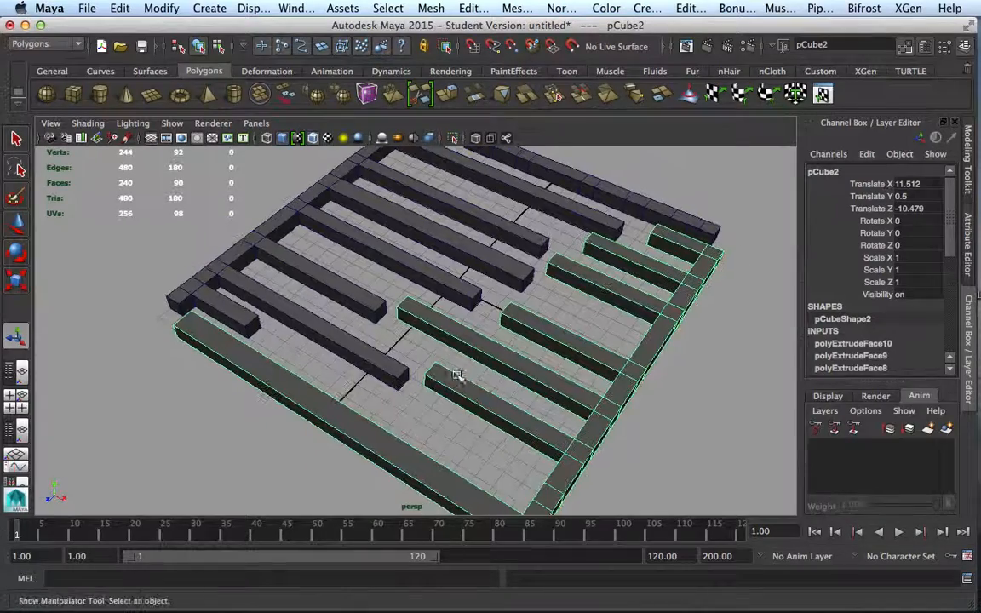
pyautogui.keyDown('alt'); pyautogui.moveTo(536, 389); pyautogui.dragTo(482, 368); pyautogui.keyUp('alt')
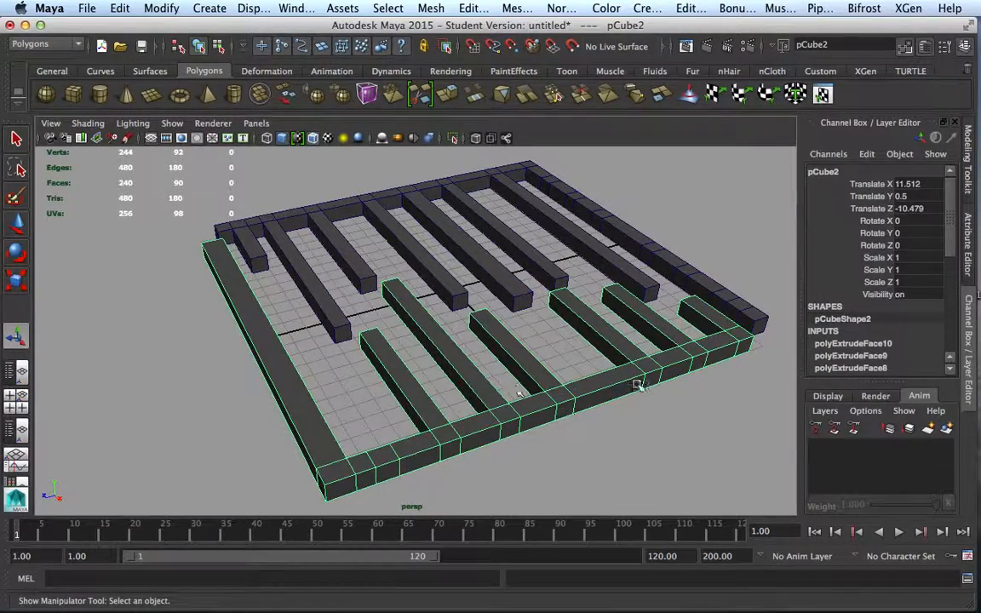
pyautogui.keyDown('alt'); pyautogui.moveTo(674, 405); pyautogui.dragTo(624, 414); pyautogui.keyUp('alt')
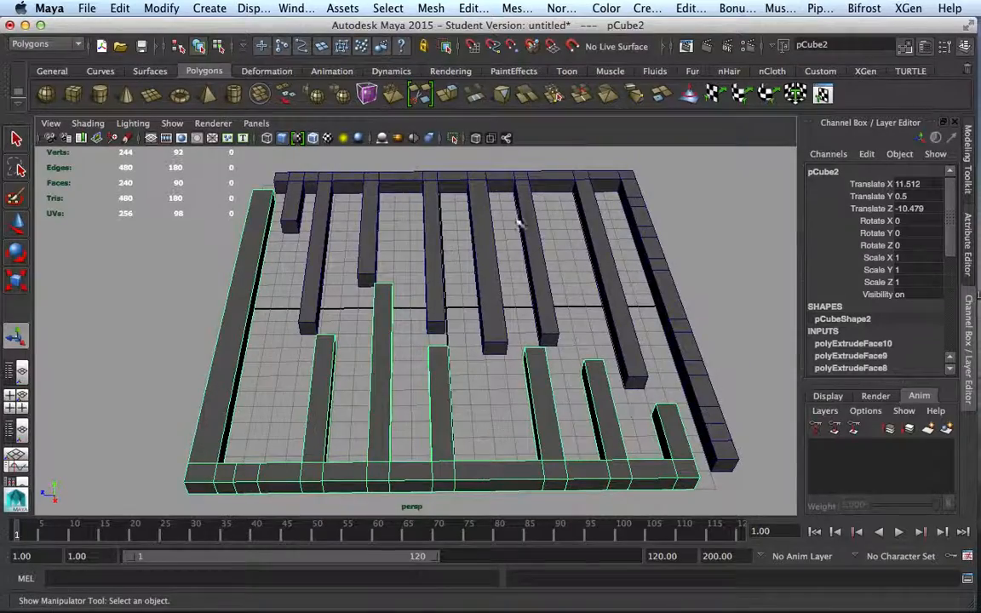
# Maximize the top view and select the pCube1 wall object on the -X side
pyautogui.press('space')
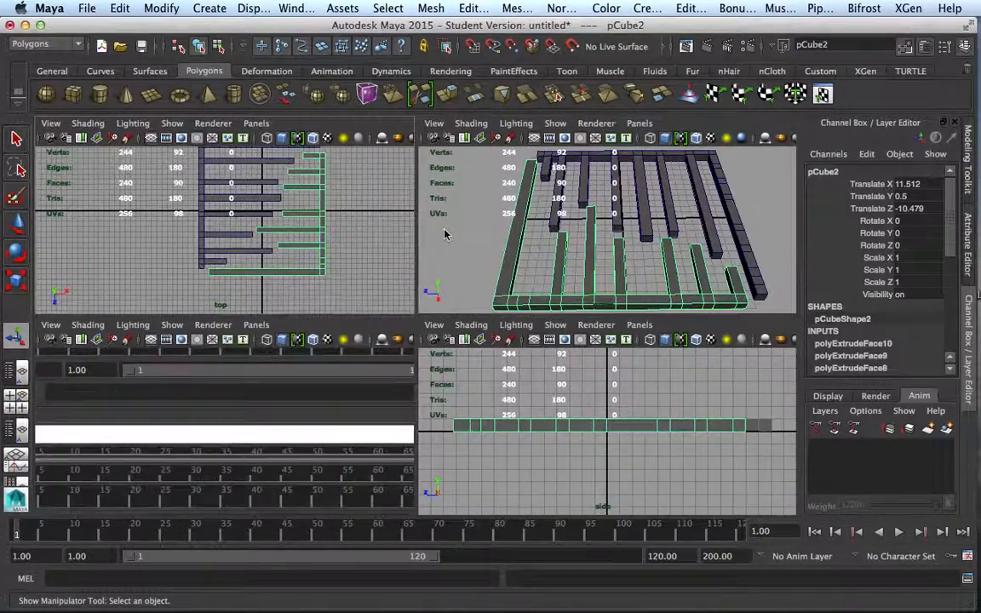
pyautogui.press('space')
pyautogui.scroll(5, 484, 273)
pyautogui.keyDown('alt'); pyautogui.moveTo(509, 281); pyautogui.dragTo(411, 304, button='middle'); pyautogui.keyUp('alt')
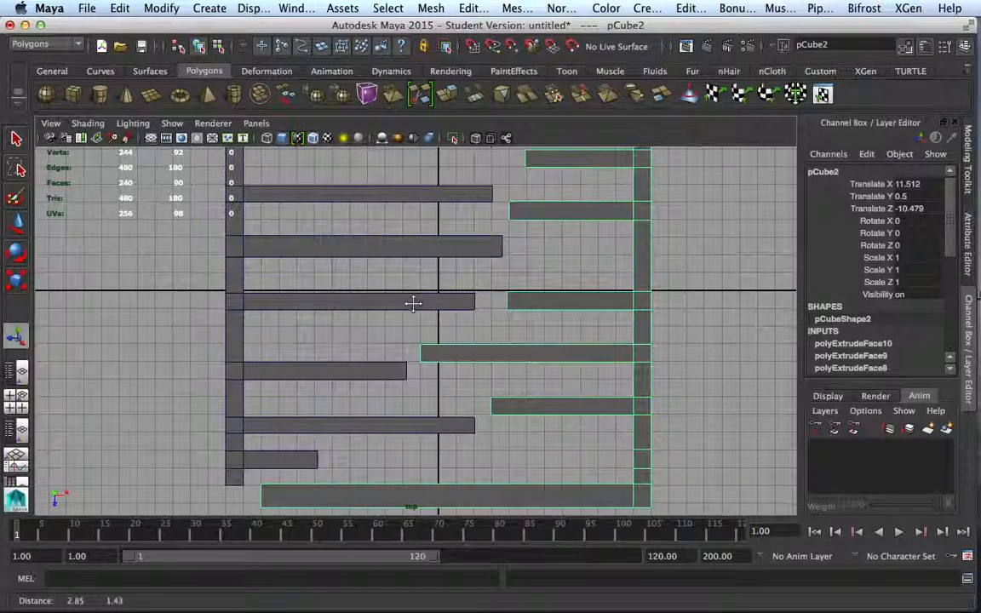
pyautogui.click(502, 247)
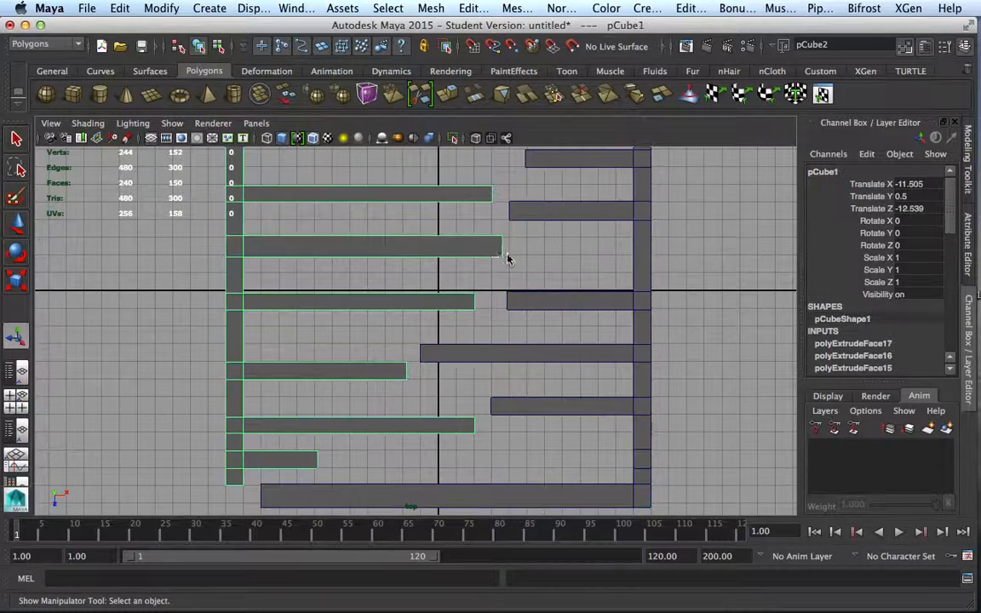
# Move the end vertices of the -X wall's third inner wall back to about X 3.03
pyautogui.scroll(5, 517, 248)
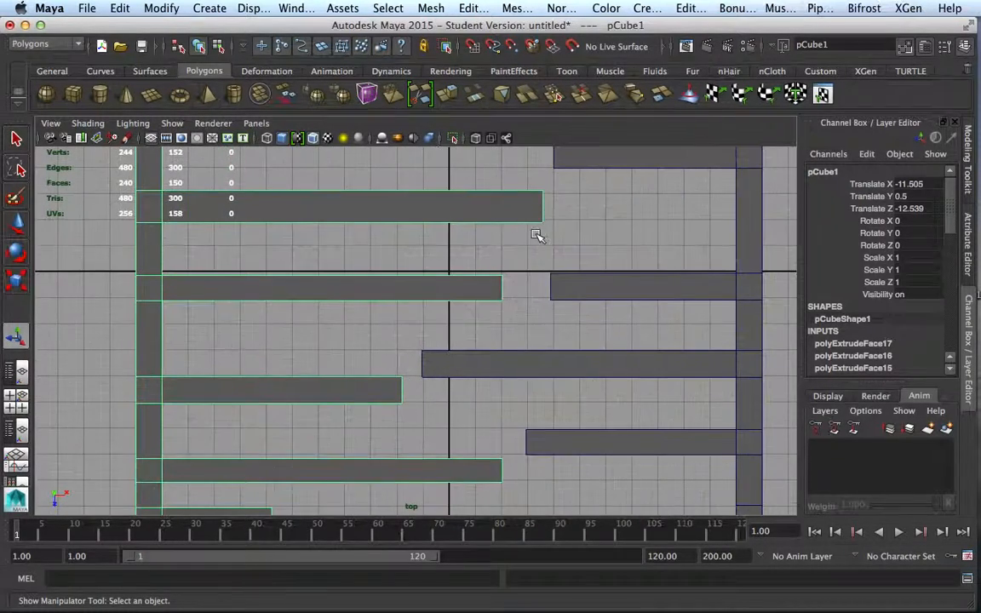
pyautogui.keyDown('alt'); pyautogui.moveTo(543, 210); pyautogui.dragTo(441, 244, button='middle'); pyautogui.keyUp('alt')
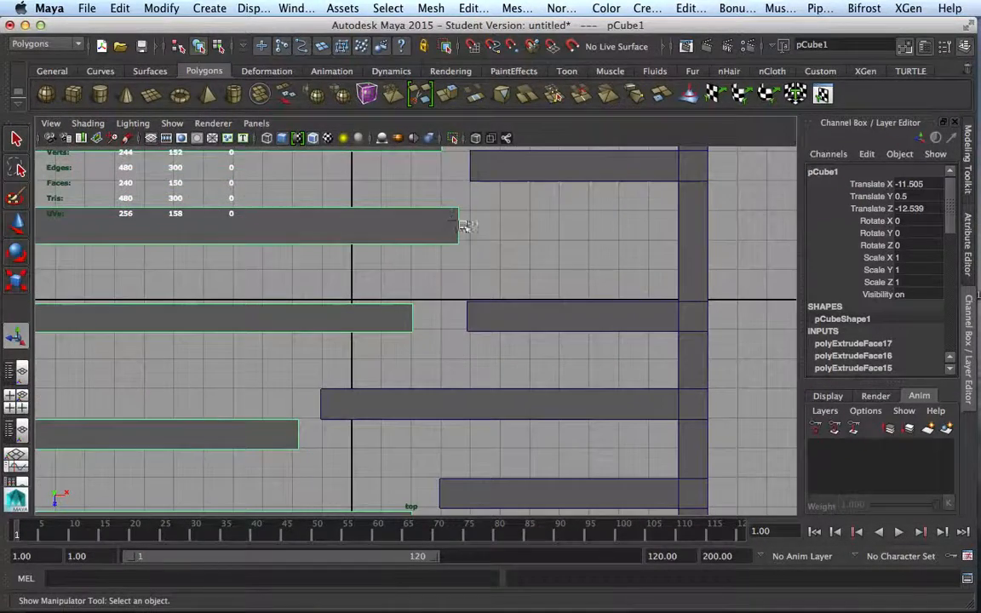
pyautogui.rightClick(458, 228)
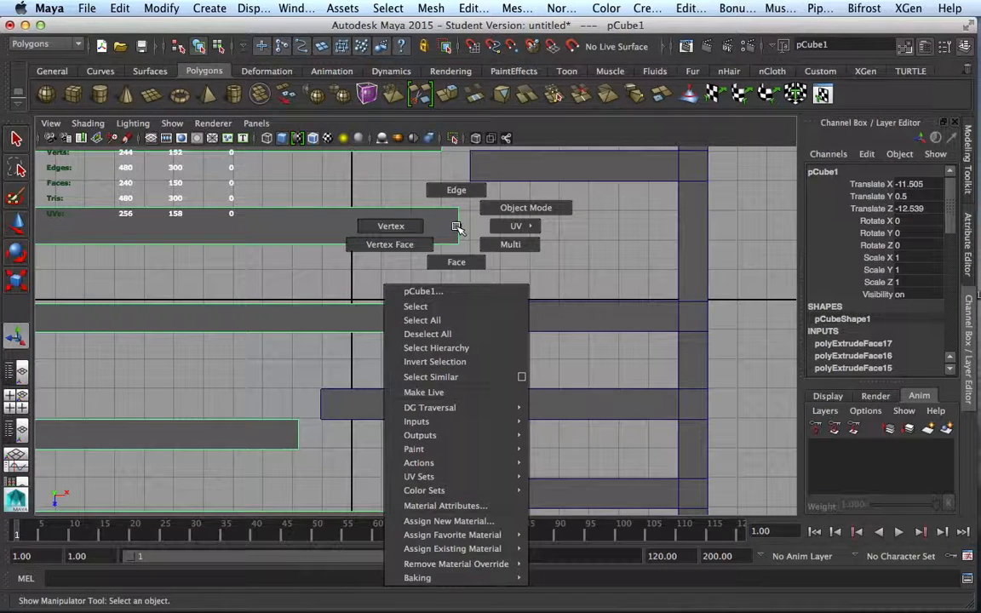
pyautogui.click(481, 237)
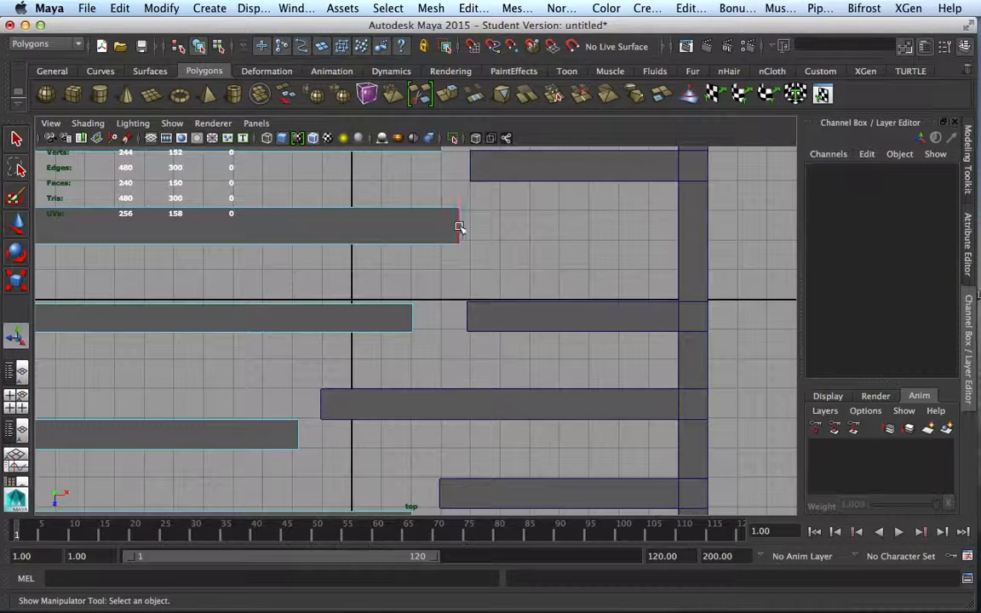
pyautogui.moveTo(447, 227); pyautogui.dragTo(421, 226, button='right')
pyautogui.click(458, 208)
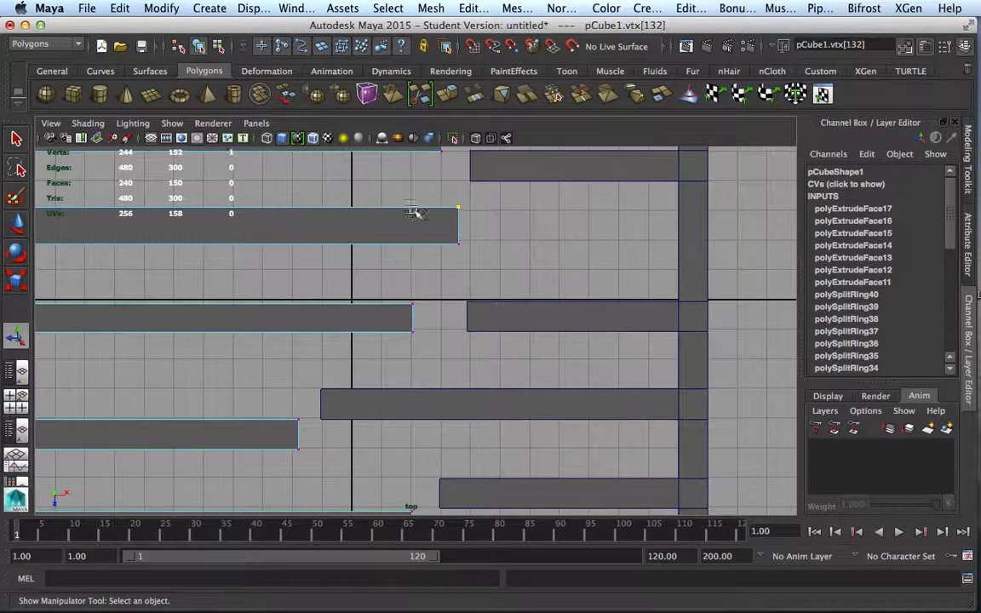
pyautogui.moveTo(438, 192); pyautogui.dragTo(520, 230)
pyautogui.press('w')
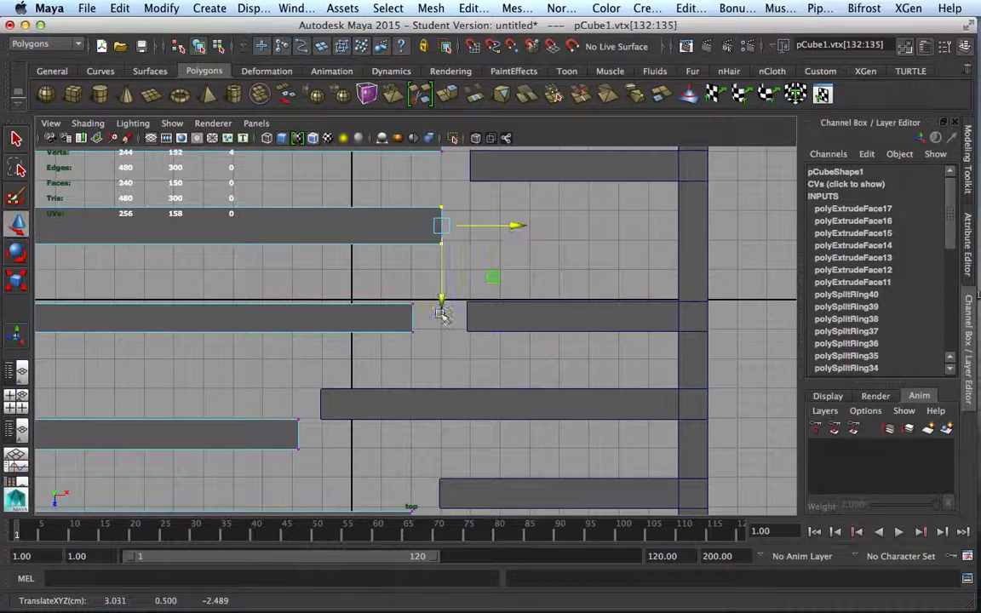
# Move both end edges of the -X wall's fifth inner wall back to the grid line at about X -2
pyautogui.moveTo(290, 436); pyautogui.dragTo(289, 216, button='right')
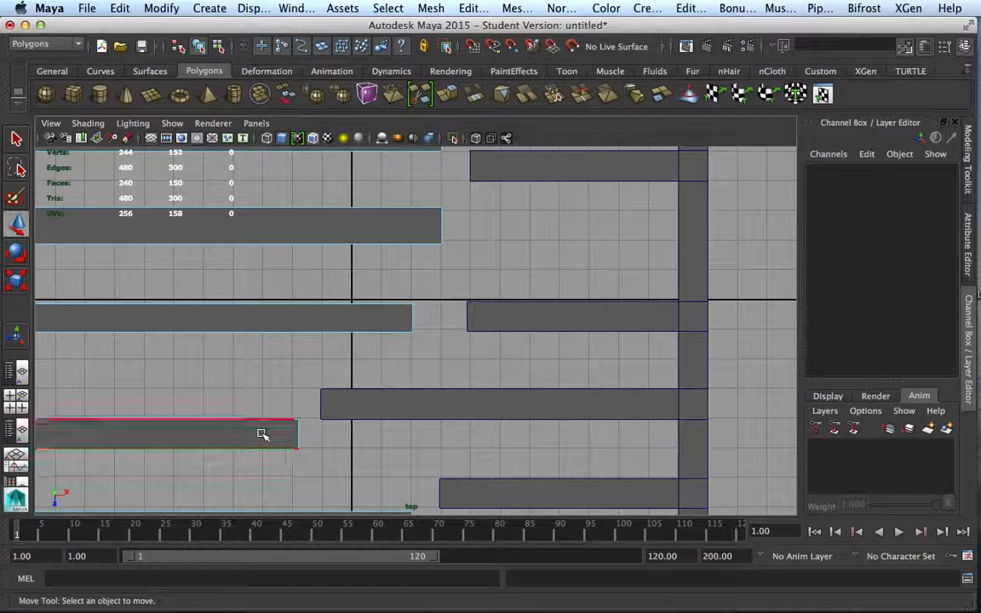
pyautogui.click(294, 435)
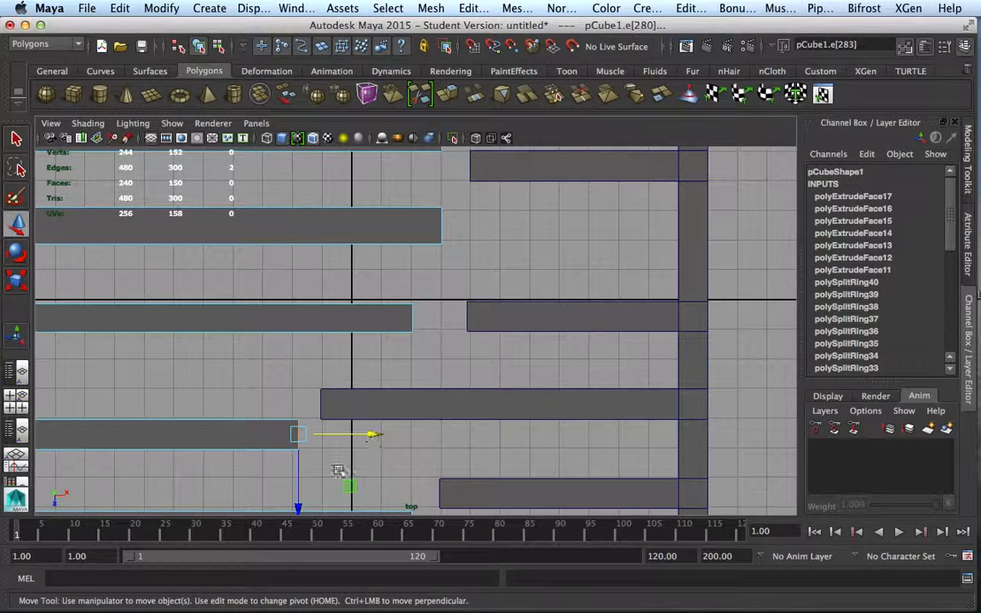
pyautogui.click(302, 440)
pyautogui.click(297, 435)
pyautogui.moveTo(372, 434); pyautogui.dragTo(296, 436)
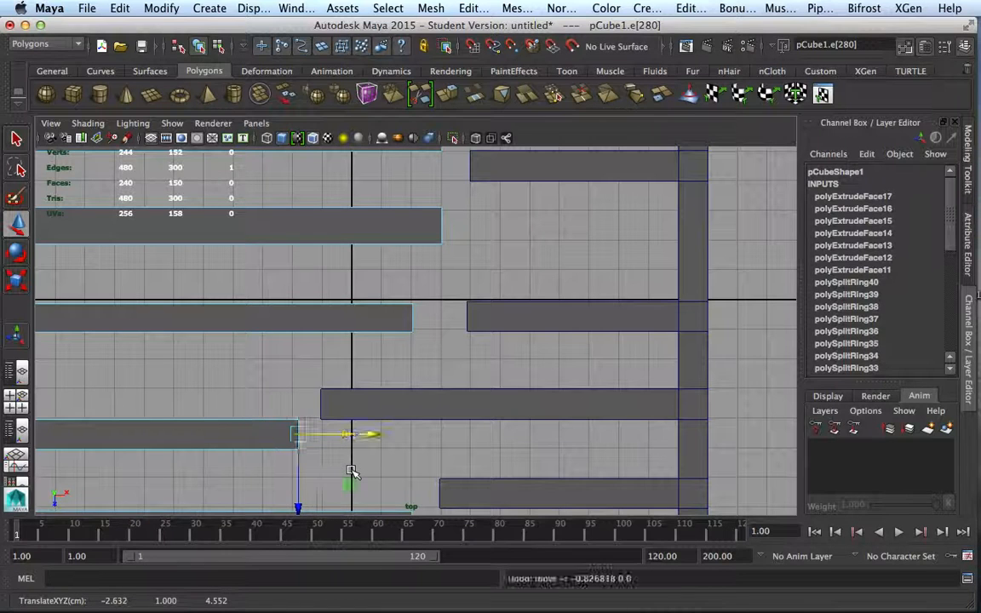
pyautogui.click(397, 463)
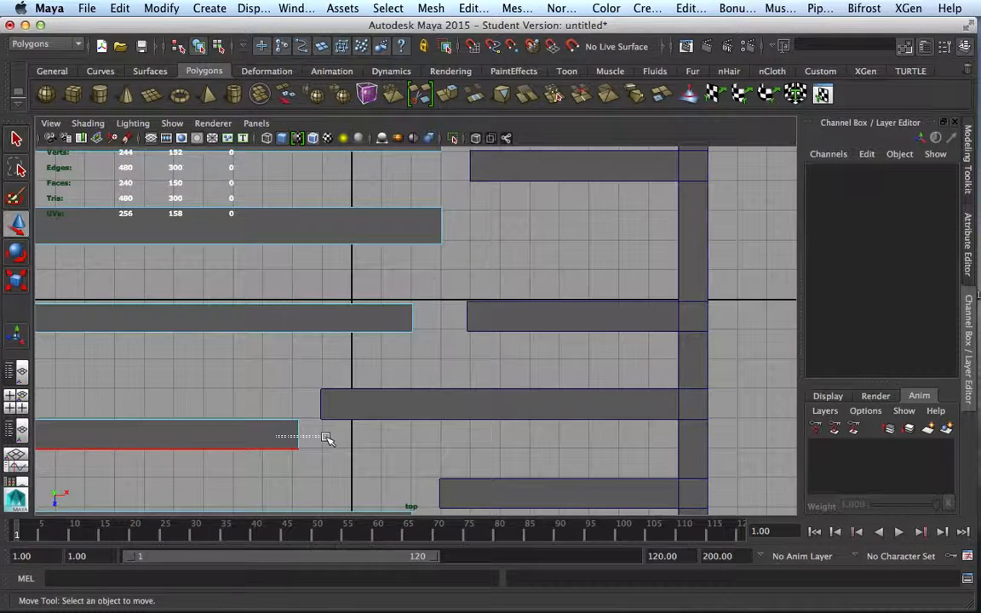
pyautogui.moveTo(328, 438); pyautogui.dragTo(372, 438)
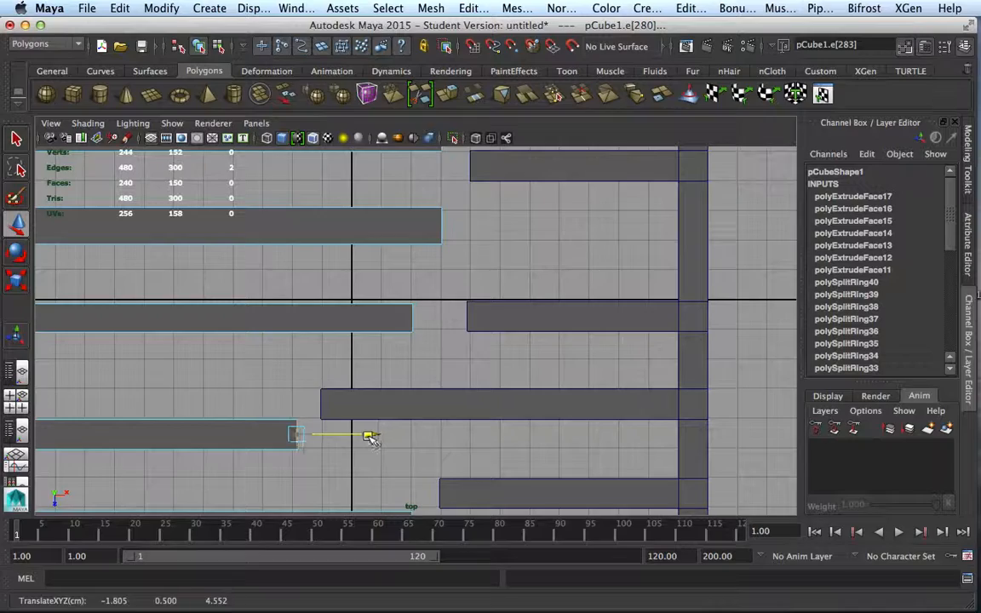
# Insert a pair of edge loops one grid square apart on the +X object's inner walls near Z 3.5 and Z 0.6, between about X 5 and 6
pyautogui.scroll(-5, 410, 445)
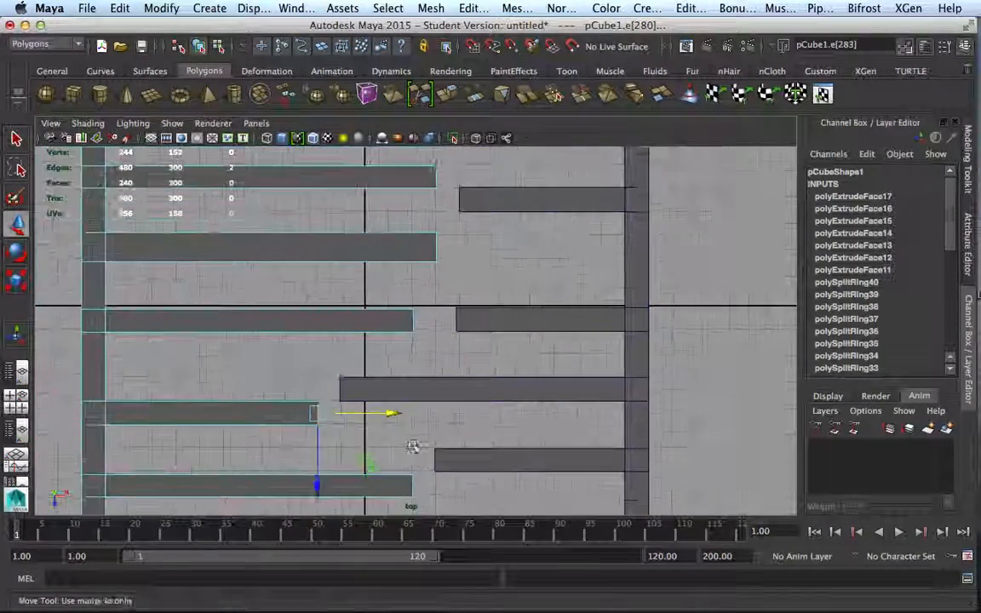
pyautogui.click(481, 374)
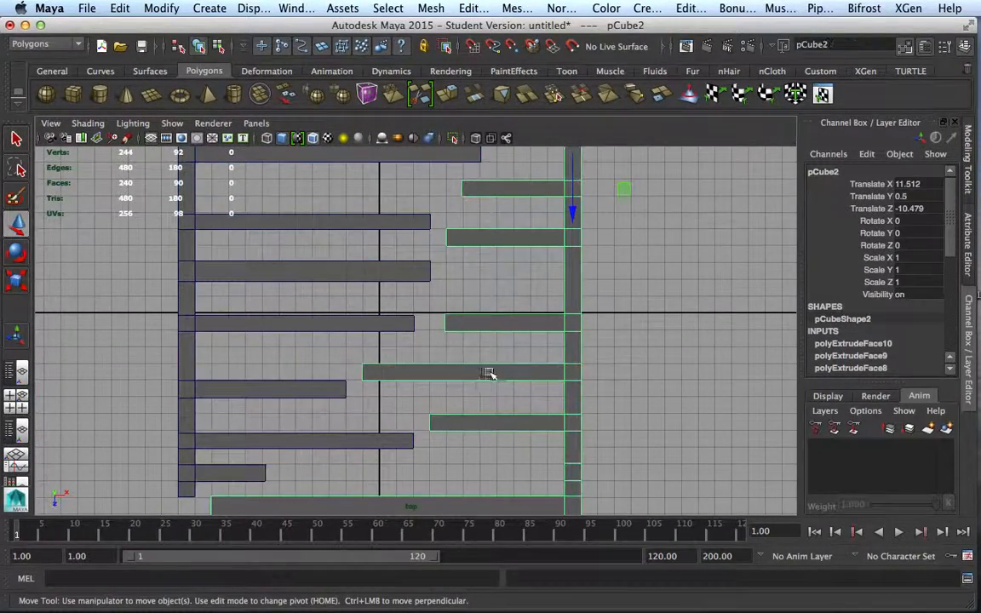
pyautogui.click(512, 10)
pyautogui.click(547, 188)
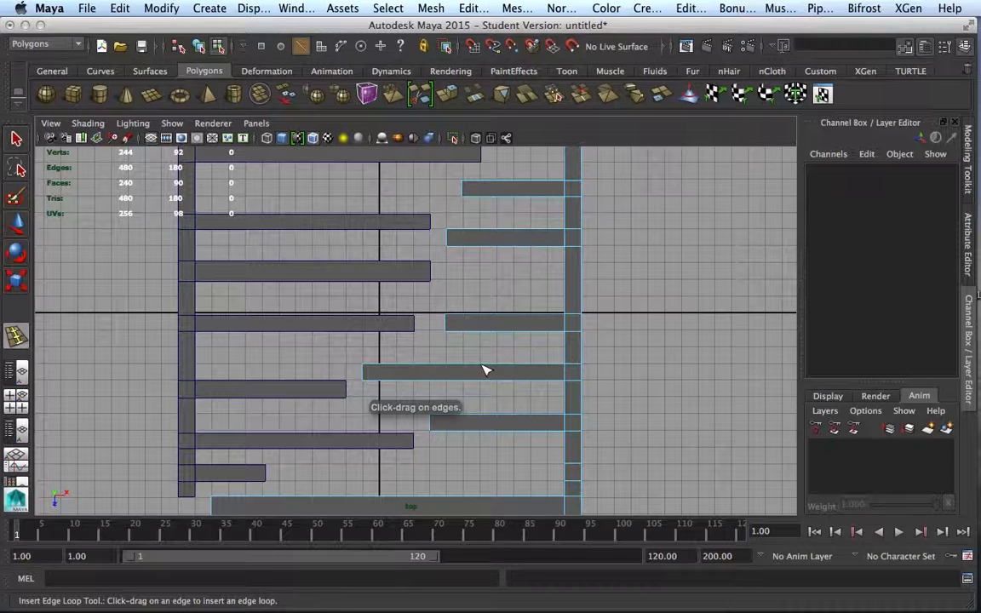
pyautogui.moveTo(484, 370); pyautogui.dragTo(474, 371)
pyautogui.click(468, 372)
pyautogui.click(468, 332)
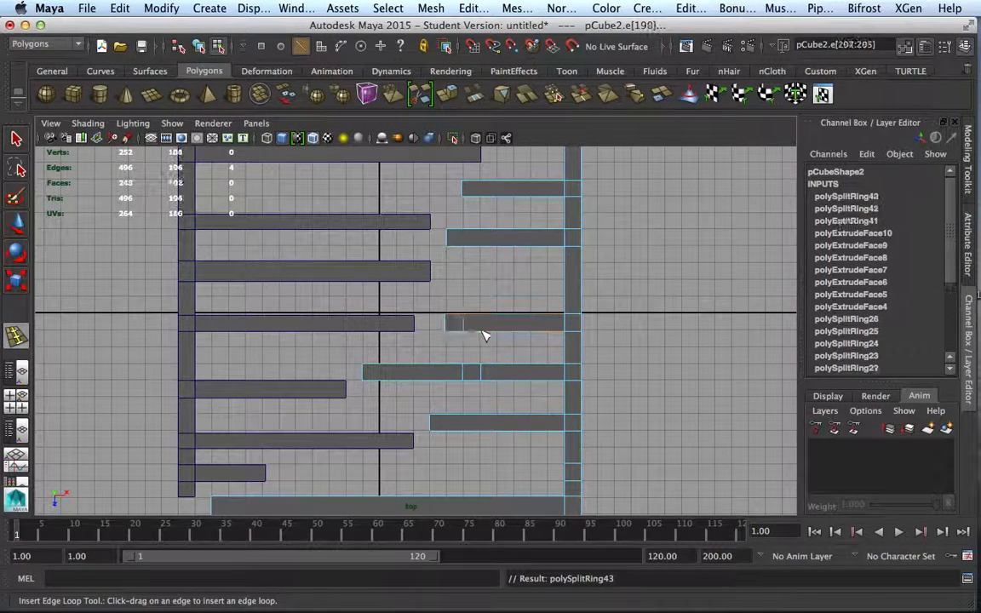
pyautogui.click(486, 332)
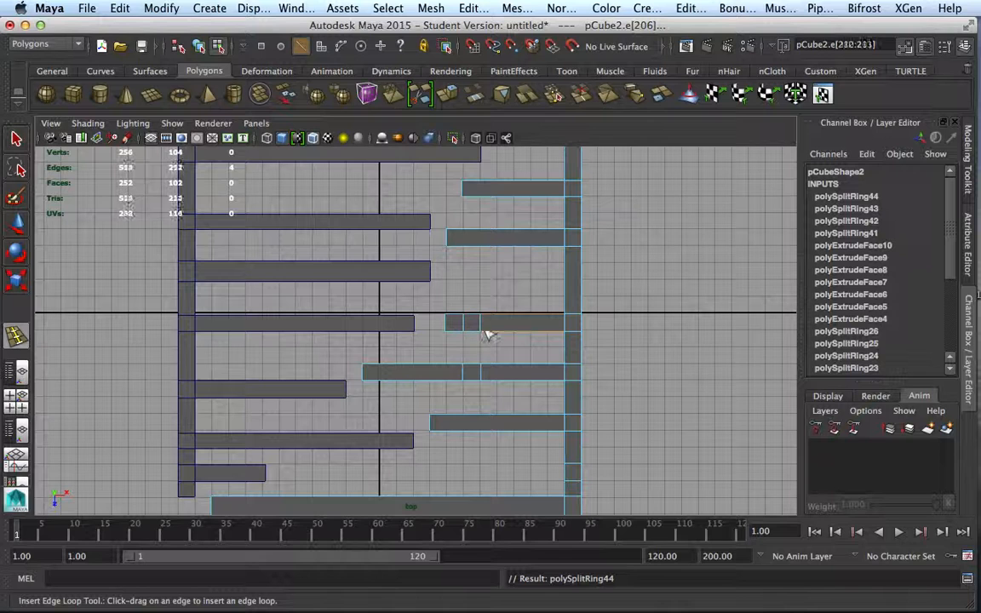
# Insert a pair of edge loops between about X 8 and 9 on each of the inner walls near Z -4.5, Z 0.6 and Z 6.5
pyautogui.click(514, 244)
pyautogui.click(530, 244)
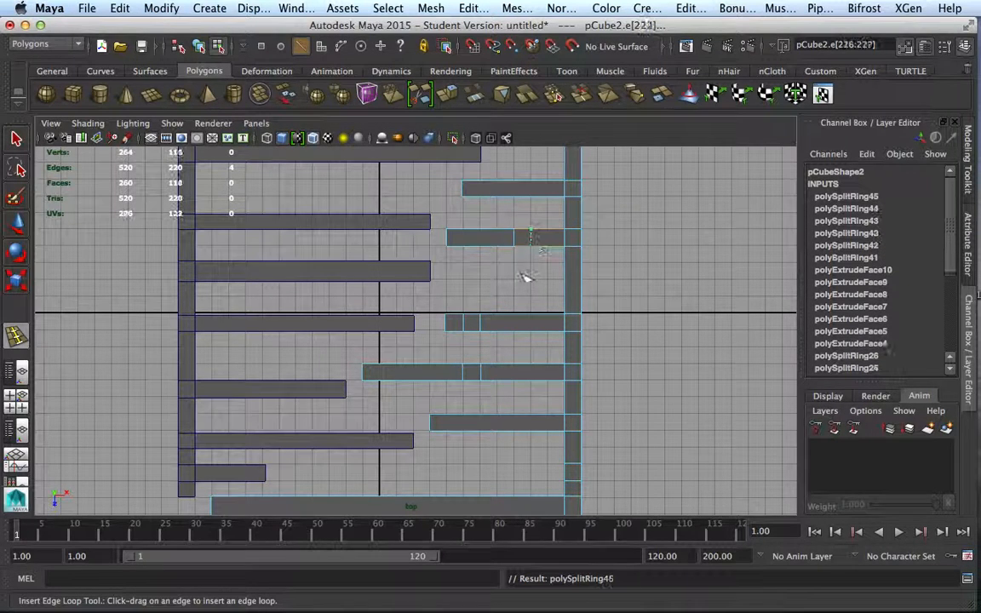
pyautogui.click(513, 321)
pyautogui.click(530, 321)
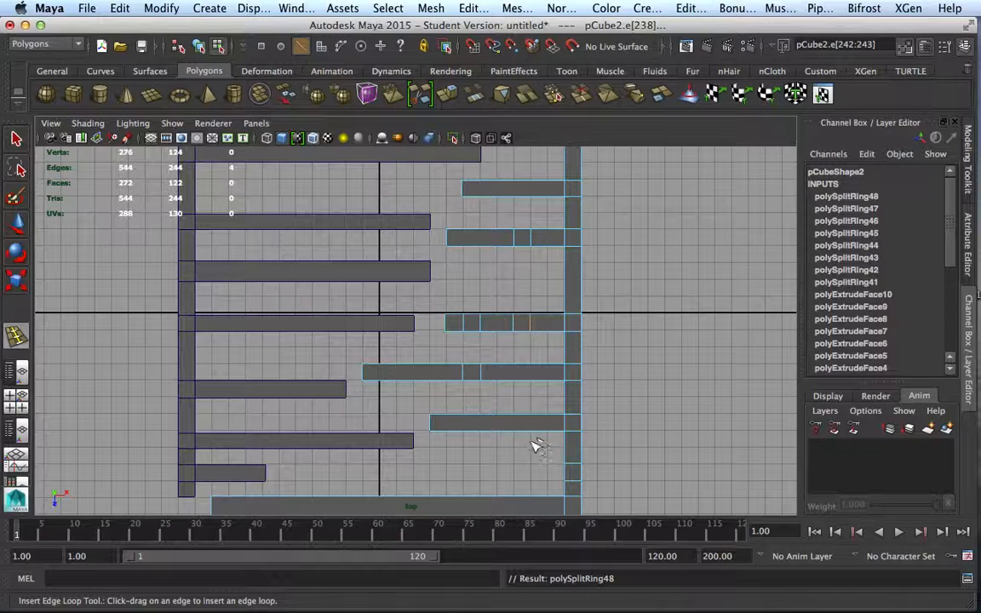
pyautogui.click(513, 422)
pyautogui.click(531, 421)
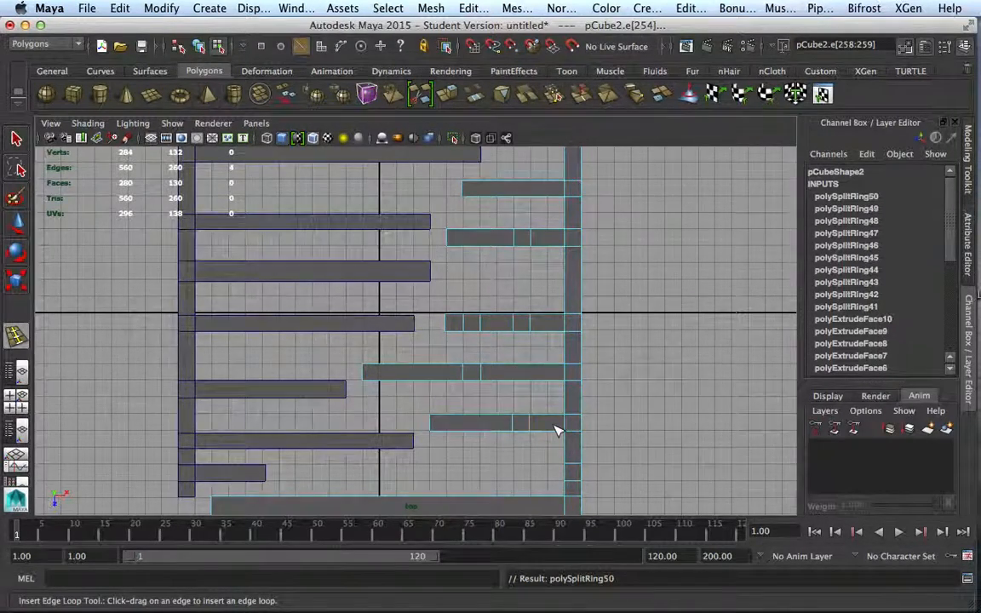
# Return to the perspective view of the maze and set the +X wall object to face selection
pyautogui.press('space')
pyautogui.moveTo(605, 267); pyautogui.dragTo(677, 230, button='right')
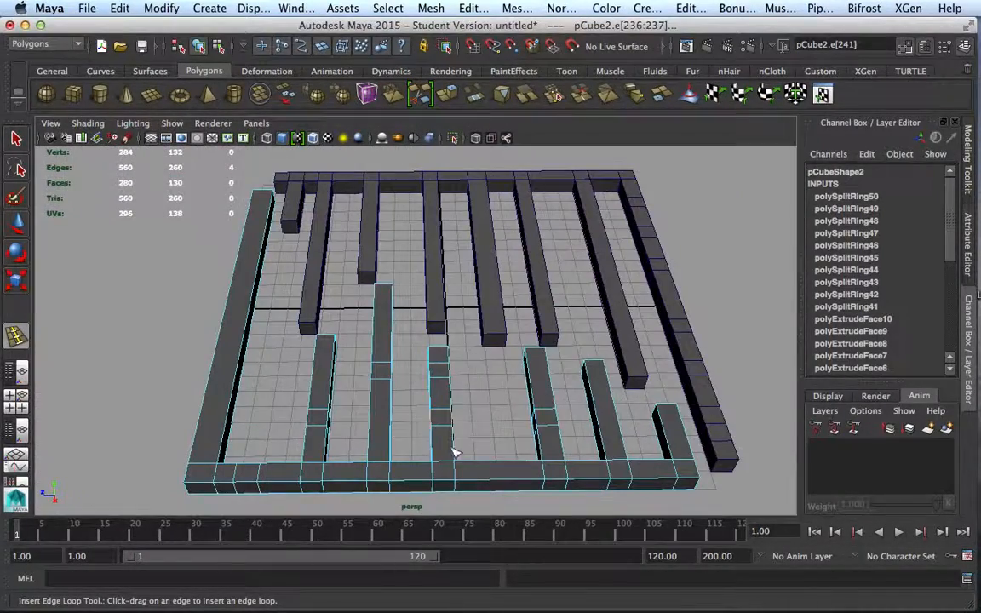
pyautogui.keyDown('alt'); pyautogui.moveTo(454, 451); pyautogui.dragTo(375, 374); pyautogui.keyUp('alt')
pyautogui.click(394, 445)
pyautogui.moveTo(408, 354); pyautogui.dragTo(415, 294, button='right')
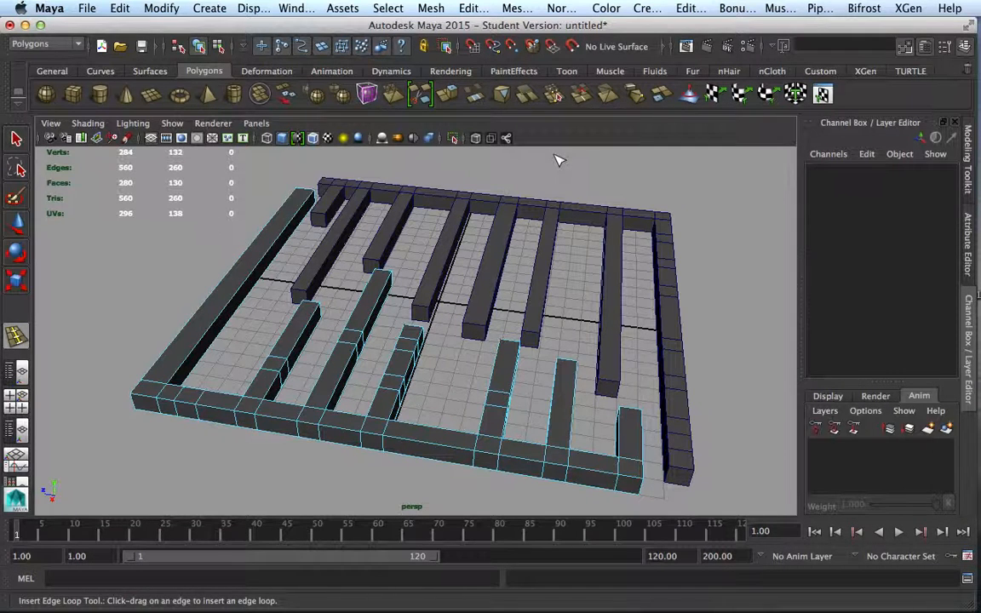
pyautogui.press('q')
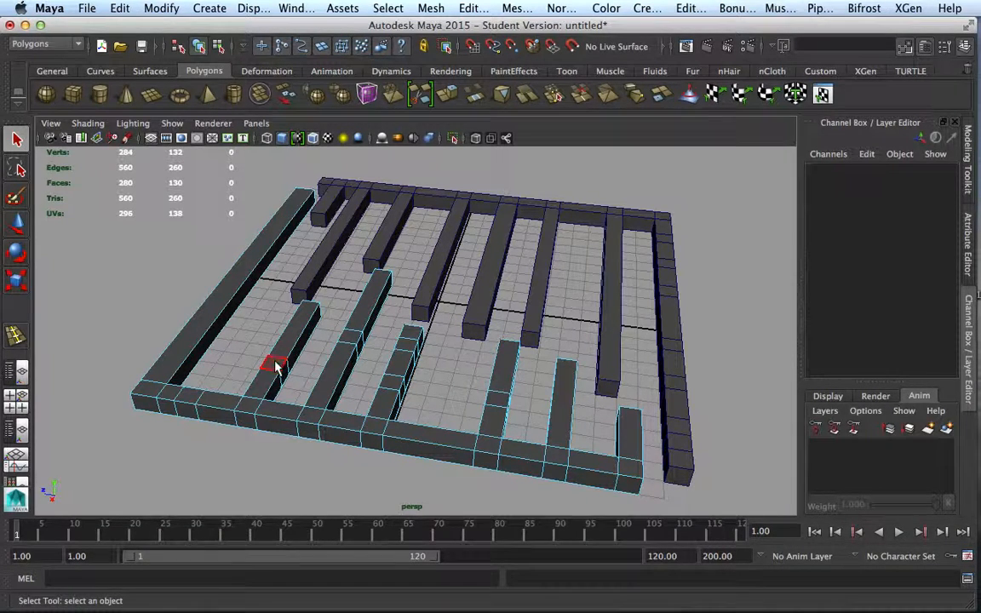
# Extrude the two small square top faces of the inner wall near Z 0.6 upward into two tall pillars
pyautogui.click(406, 344)
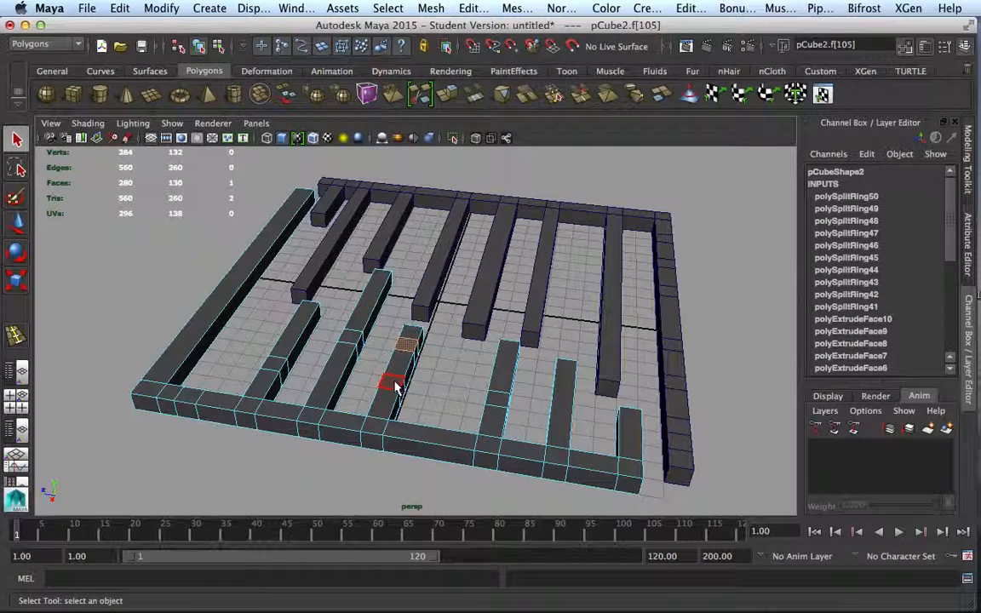
pyautogui.keyDown('shift'); pyautogui.click(393, 383); pyautogui.keyUp('shift')
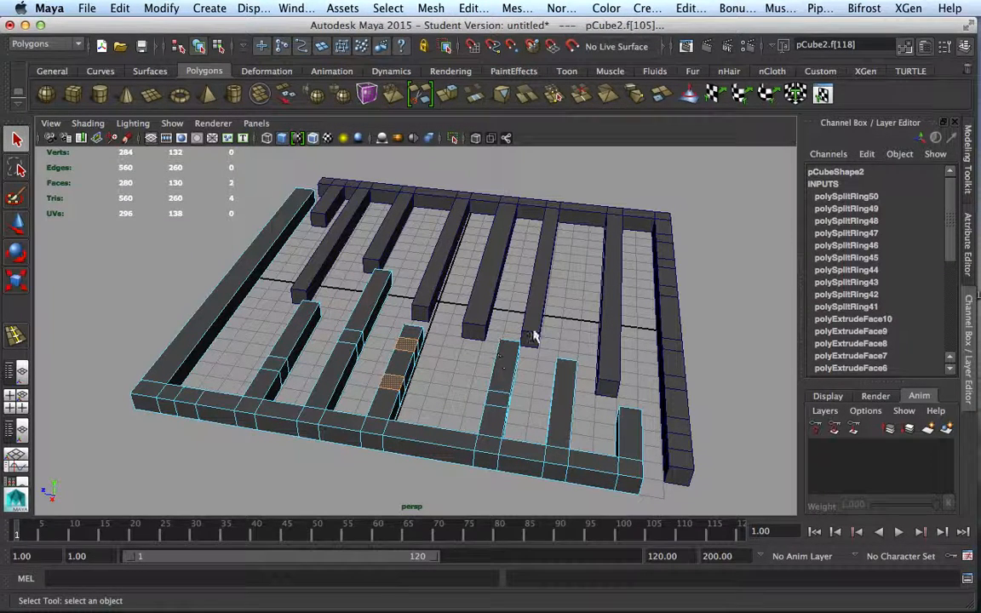
pyautogui.click(472, 9)
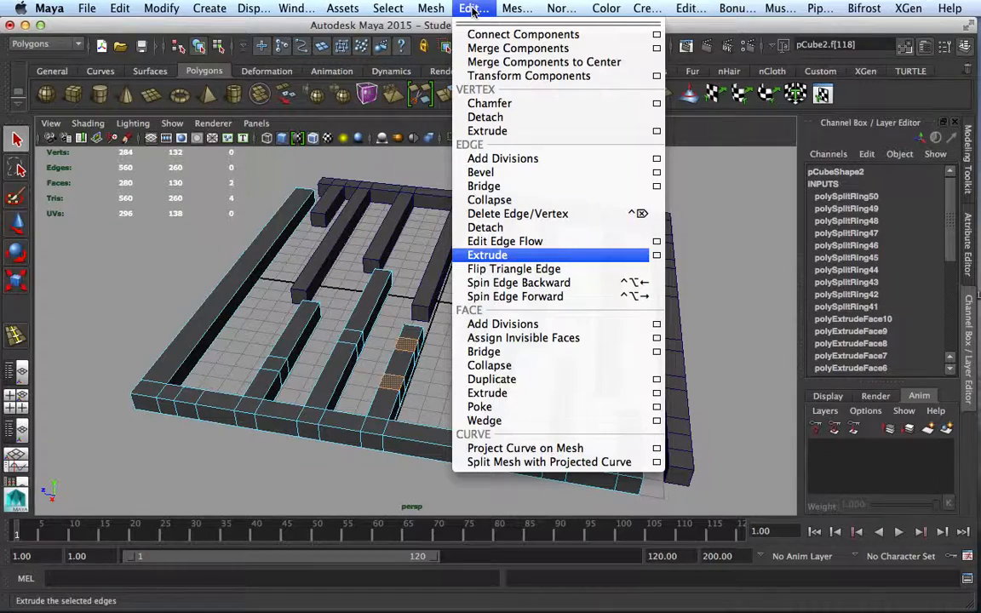
pyautogui.click(691, 190)
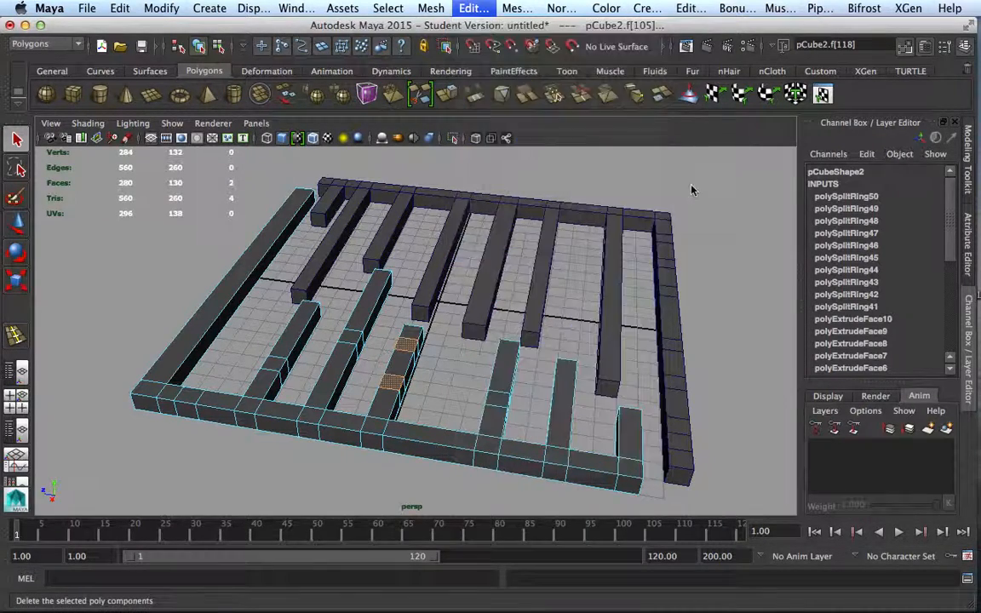
pyautogui.click(449, 96)
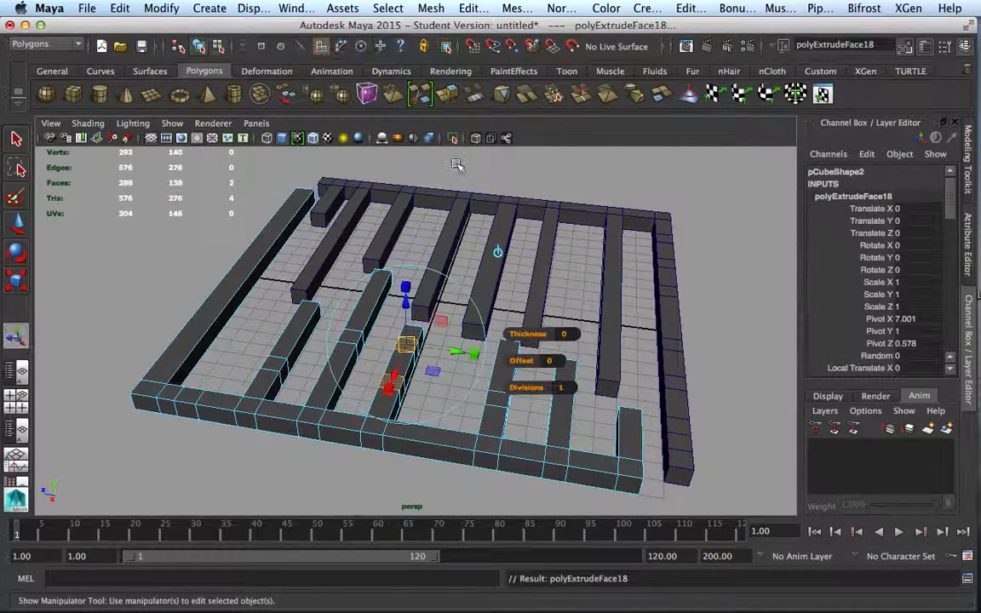
pyautogui.keyDown('alt'); pyautogui.moveTo(495, 253); pyautogui.dragTo(504, 232); pyautogui.keyUp('alt')
pyautogui.keyDown('alt'); pyautogui.moveTo(567, 370); pyautogui.dragTo(603, 396); pyautogui.keyUp('alt')
pyautogui.moveTo(473, 253); pyautogui.dragTo(472, 177)
pyautogui.keyDown('alt'); pyautogui.moveTo(491, 376); pyautogui.dragTo(553, 396); pyautogui.keyUp('alt')
# Extrude the square top faces on the inner walls near Z 3.5 and Z 6.5 upward into tall pillars
pyautogui.click(380, 308)
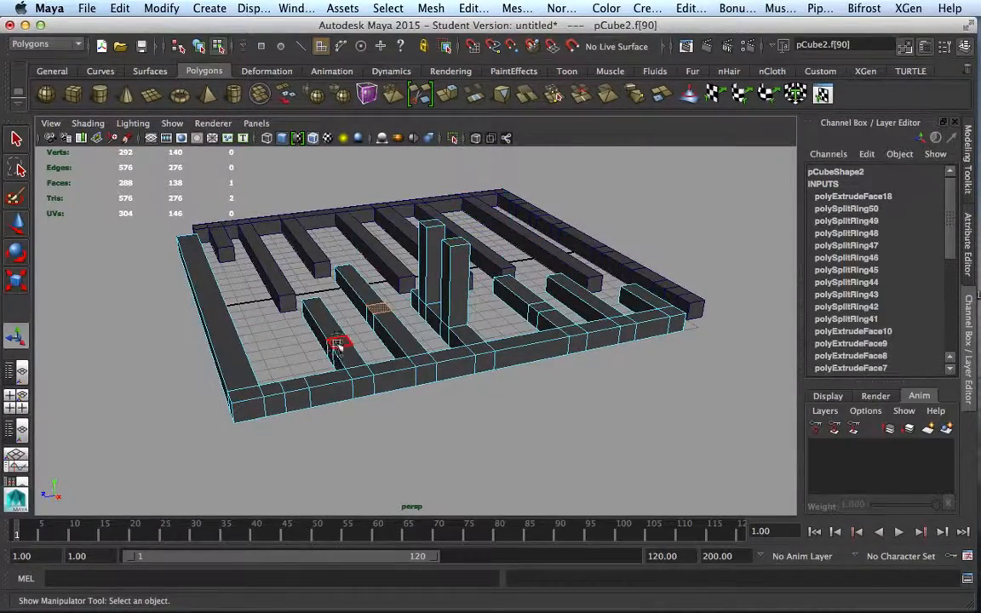
pyautogui.keyDown('shift'); pyautogui.click(338, 344); pyautogui.keyUp('shift')
pyautogui.click(454, 98)
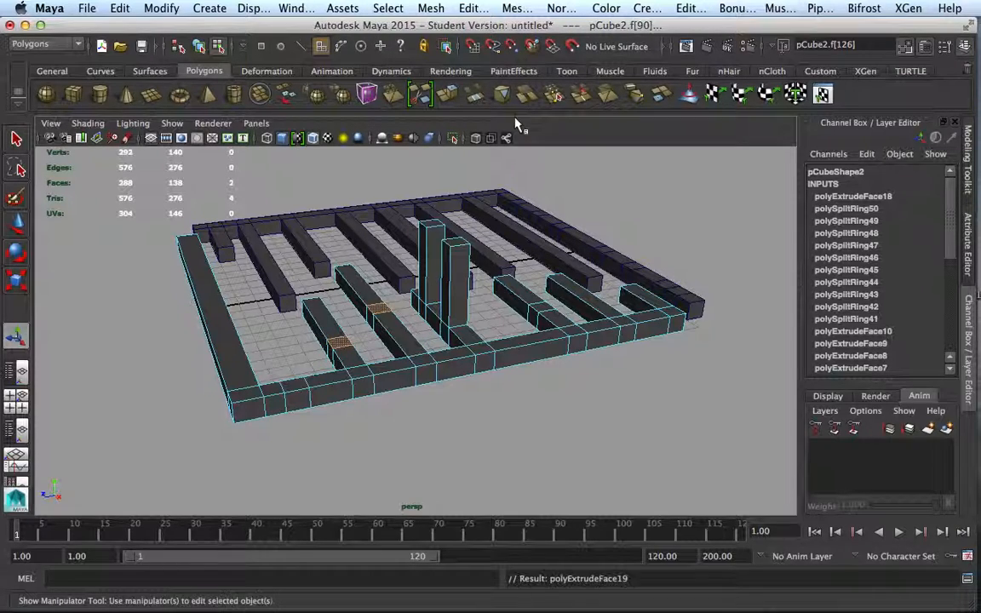
pyautogui.moveTo(379, 254); pyautogui.dragTo(390, 153)
pyautogui.keyDown('alt'); pyautogui.moveTo(549, 407); pyautogui.dragTo(519, 412); pyautogui.keyUp('alt')
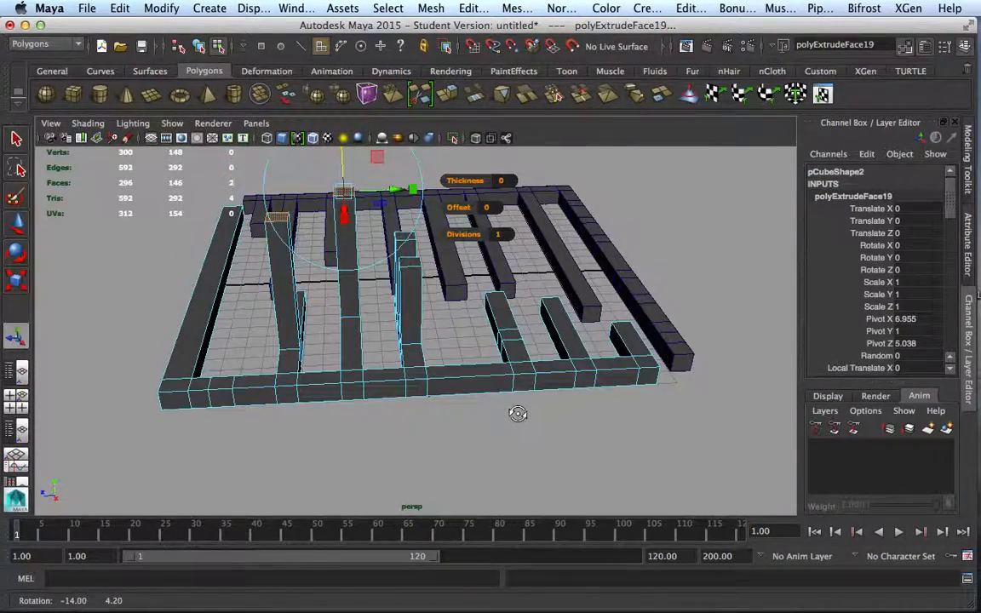
# Extrude the square top face of the inner wall near Z -4.5 and the one at its outer-wall junction upward into pillars
pyautogui.click(522, 368)
pyautogui.keyDown('shift'); pyautogui.click(512, 332); pyautogui.keyUp('shift')
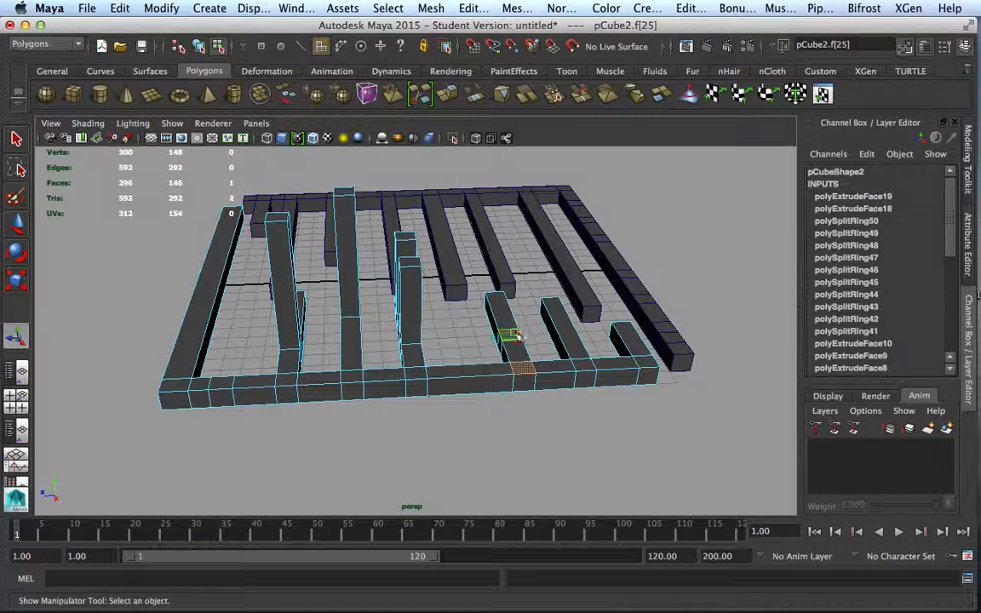
pyautogui.click(472, 99)
pyautogui.moveTo(521, 375); pyautogui.dragTo(535, 198)
pyautogui.keyDown('alt'); pyautogui.moveTo(442, 468); pyautogui.dragTo(389, 436); pyautogui.keyUp('alt')
pyautogui.scroll(3, 434, 443)
pyautogui.scroll(4, 410, 434)
pyautogui.scroll(-8, 410, 433)
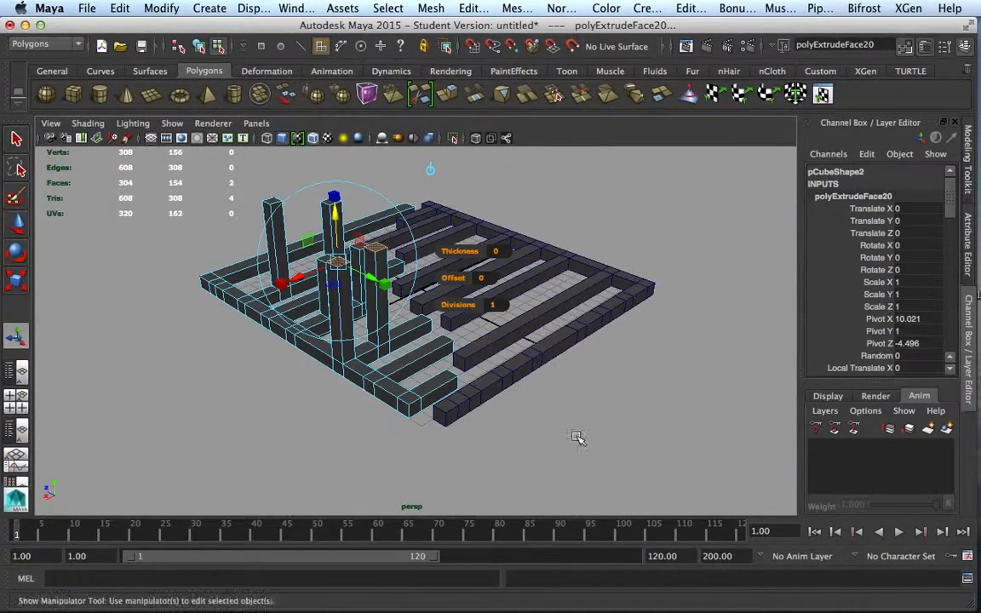
pyautogui.press('q')
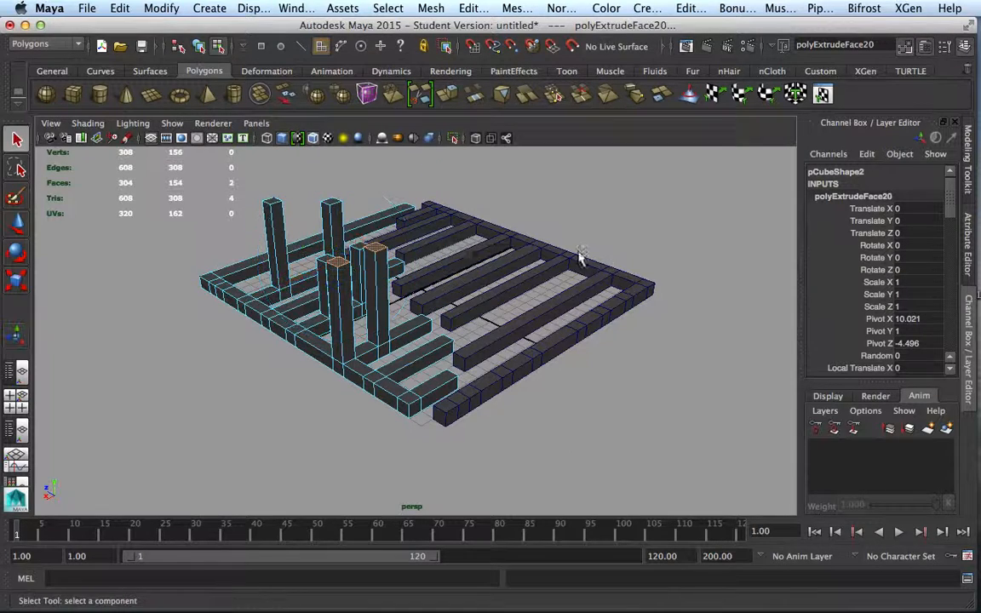
# Try to bridge the top faces of the two newest pillars, using the linear path bridge type
pyautogui.scroll(5, 492, 324)
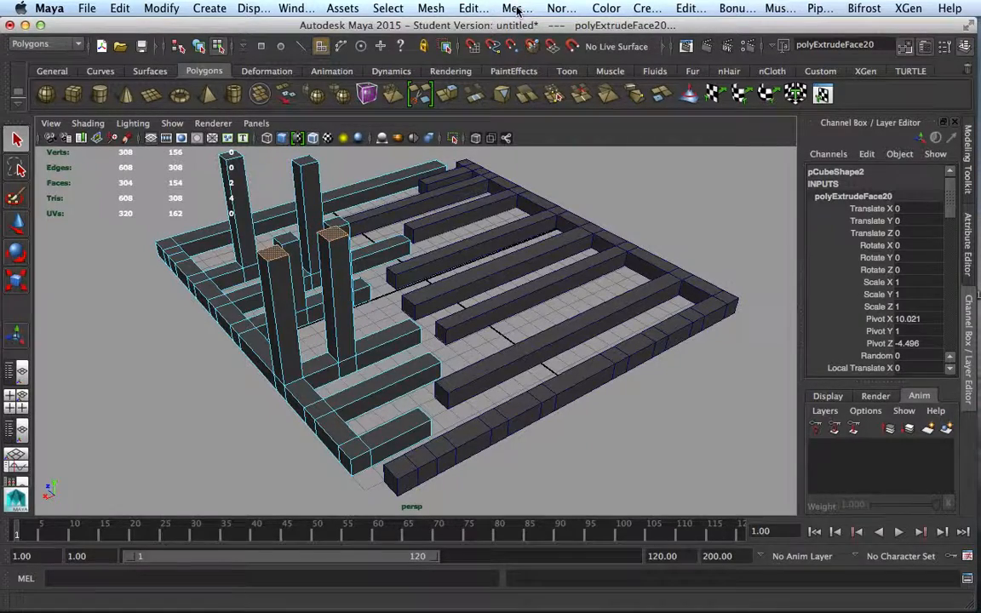
pyautogui.click(471, 10)
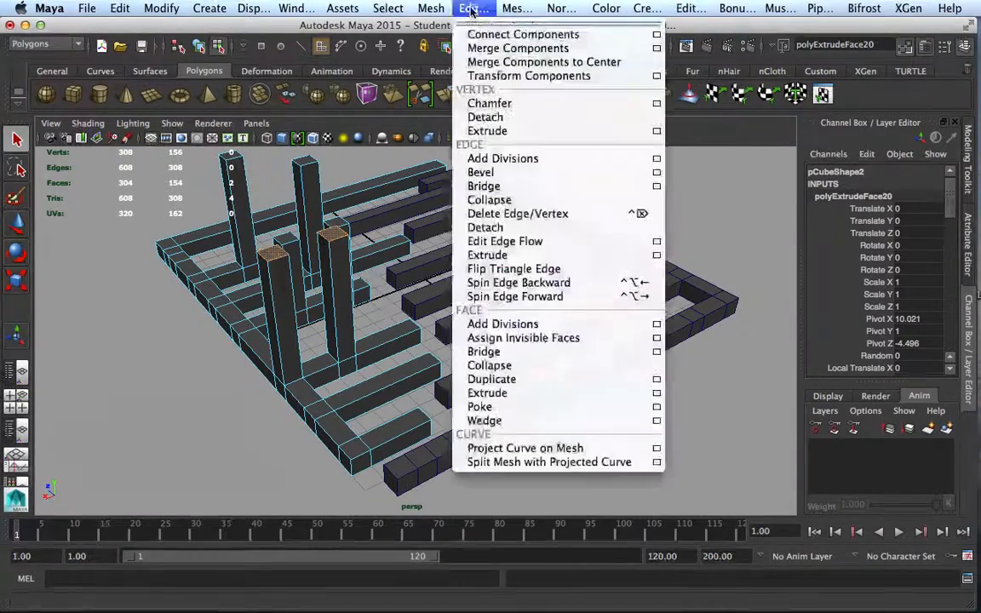
pyautogui.click(656, 351)
pyautogui.moveTo(724, 29); pyautogui.dragTo(681, 40)
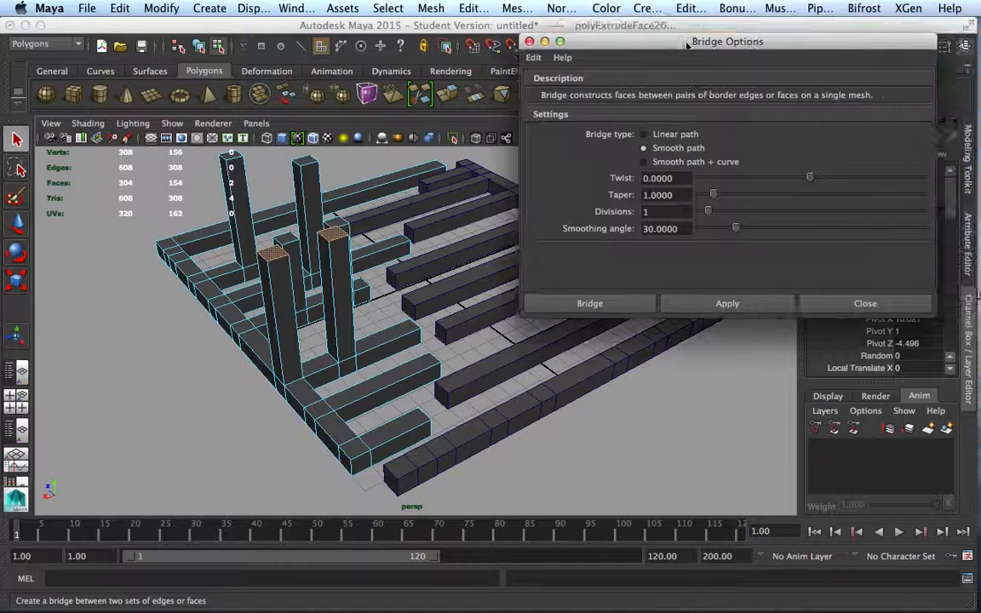
pyautogui.keyDown('shift'); pyautogui.click(334, 242); pyautogui.keyUp('shift')
pyautogui.click(645, 135)
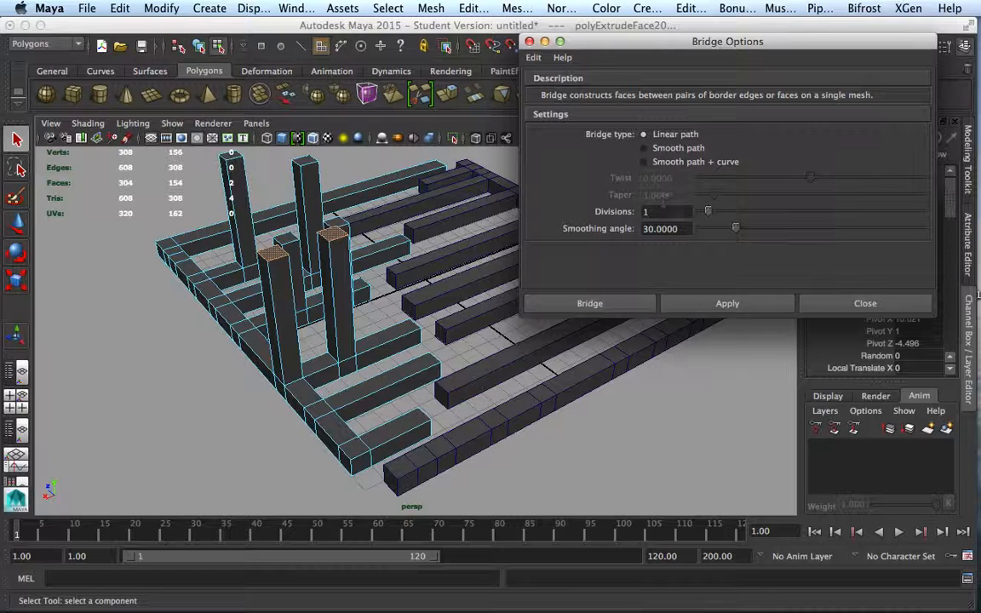
pyautogui.click(747, 305)
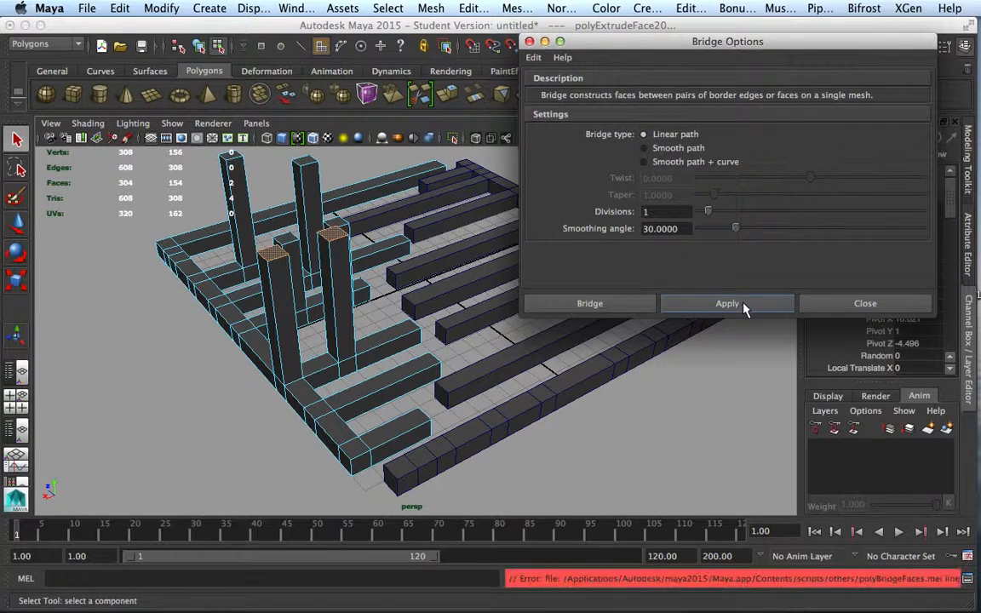
pyautogui.click(865, 303)
# Reselect the top faces of the two pillars near Z -4.5, reset the Bridge options, and bridge them with a linear path and 5 divisions
pyautogui.click(576, 390)
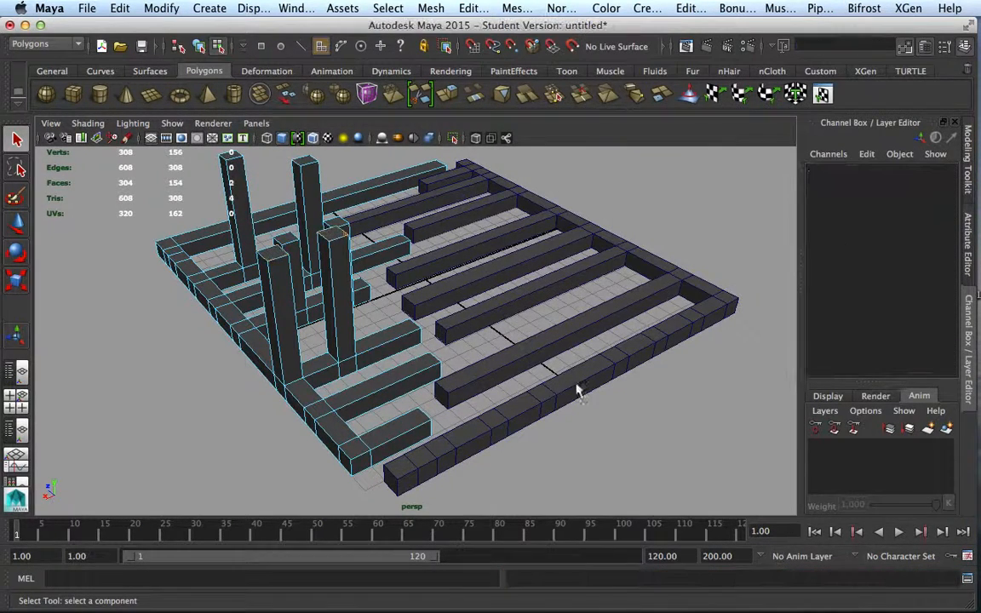
pyautogui.rightClick(341, 247)
pyautogui.click(341, 257)
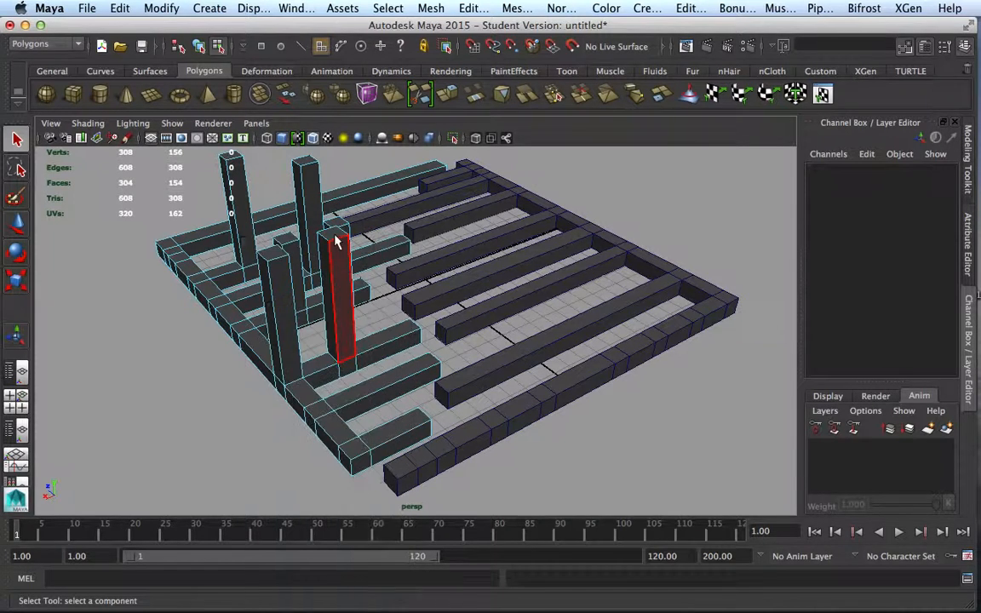
pyautogui.click(330, 231)
pyautogui.keyDown('shift'); pyautogui.click(274, 255); pyautogui.keyUp('shift')
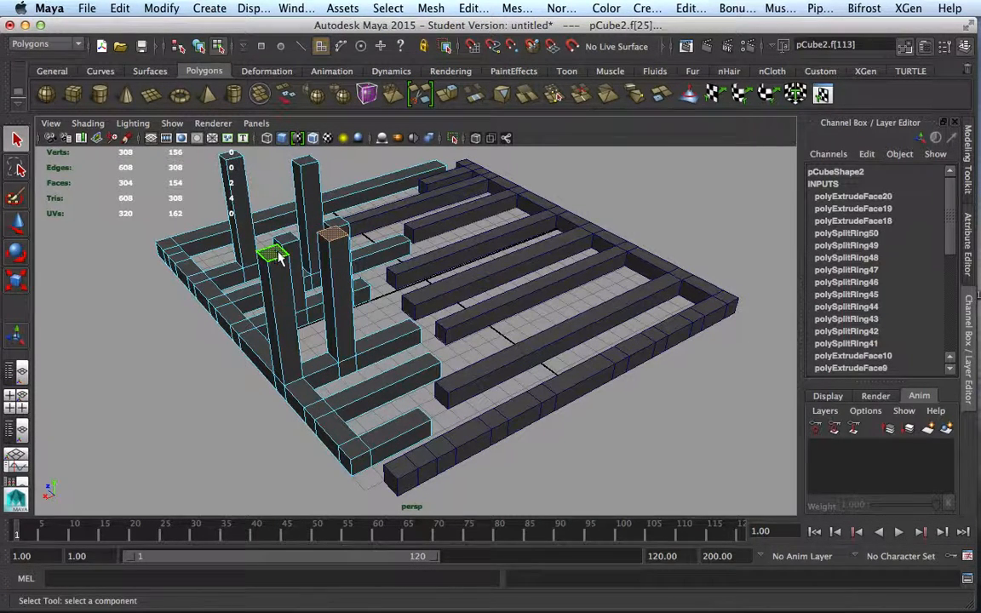
pyautogui.click(474, 8)
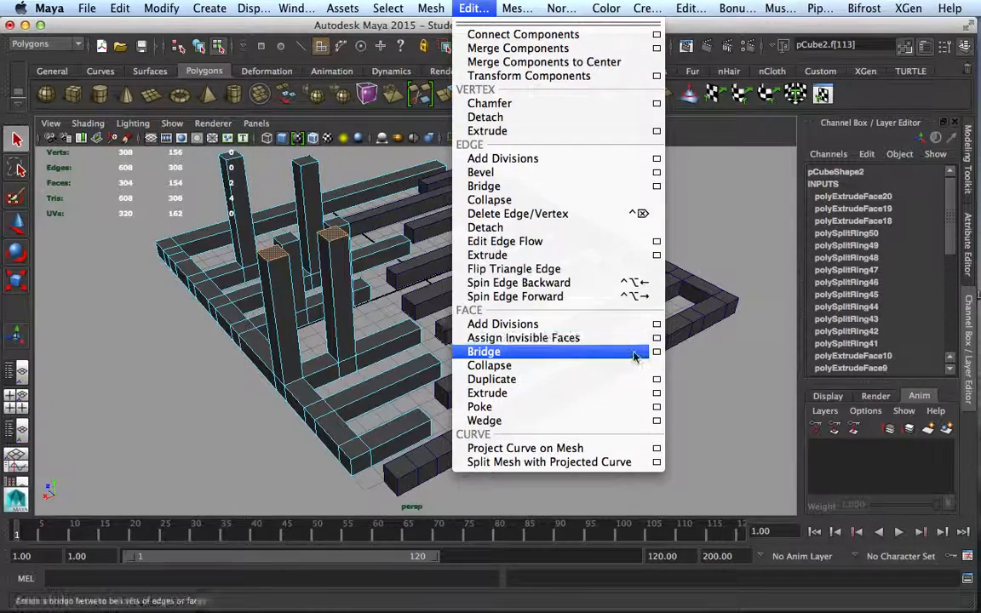
pyautogui.click(656, 352)
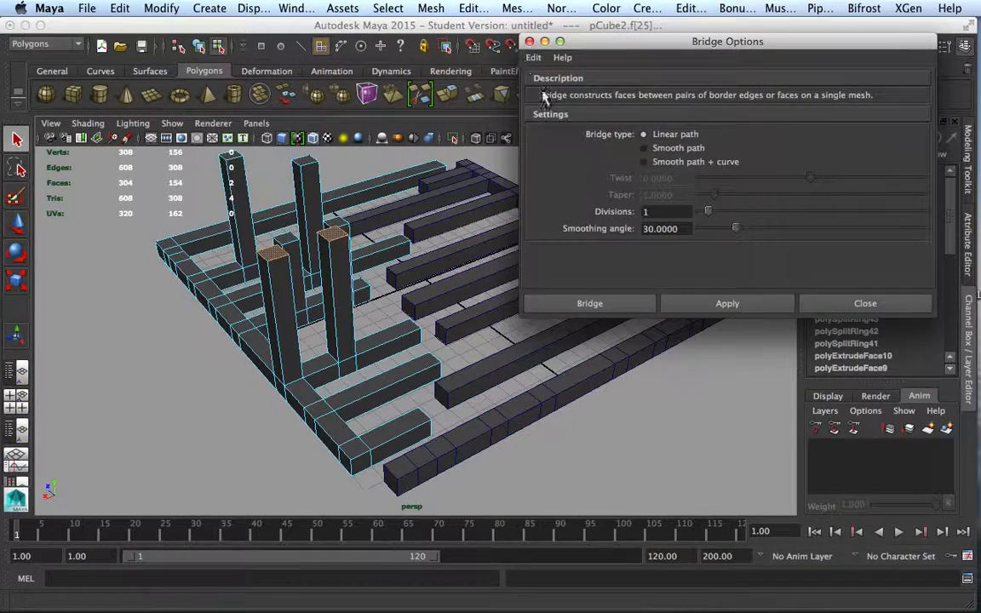
pyautogui.click(534, 57)
pyautogui.click(557, 87)
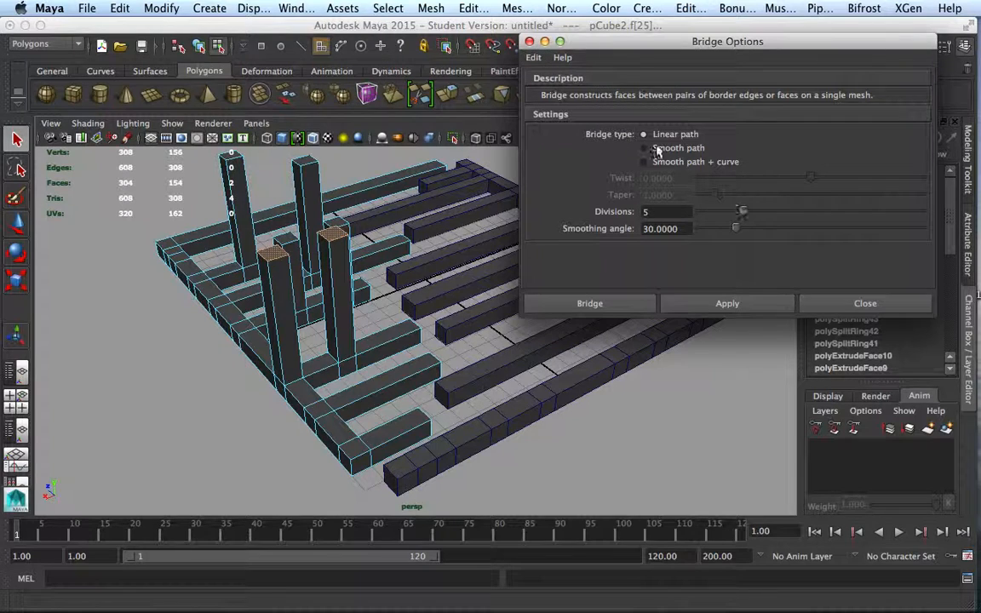
pyautogui.click(717, 307)
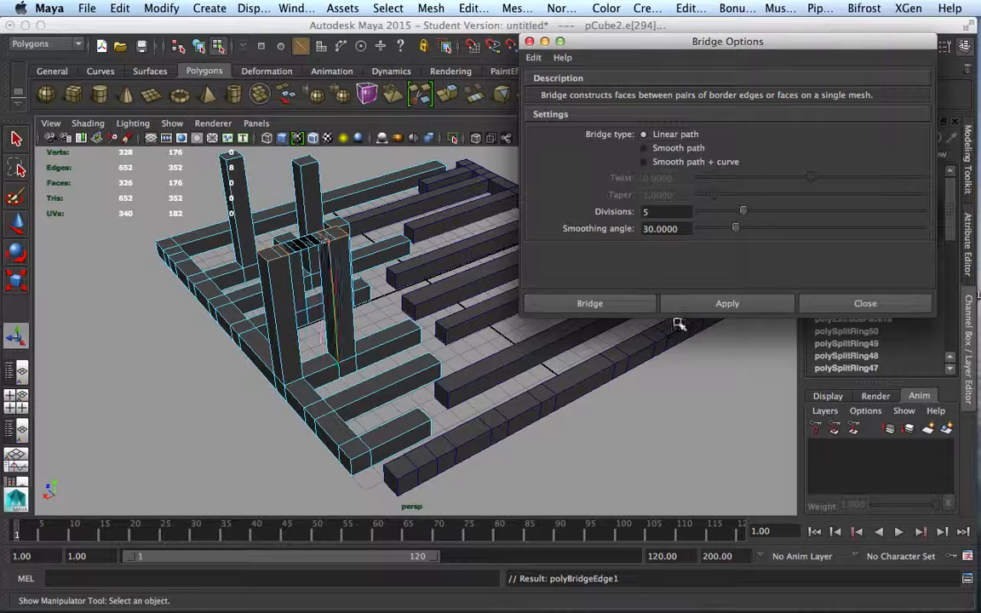
pyautogui.click(691, 407)
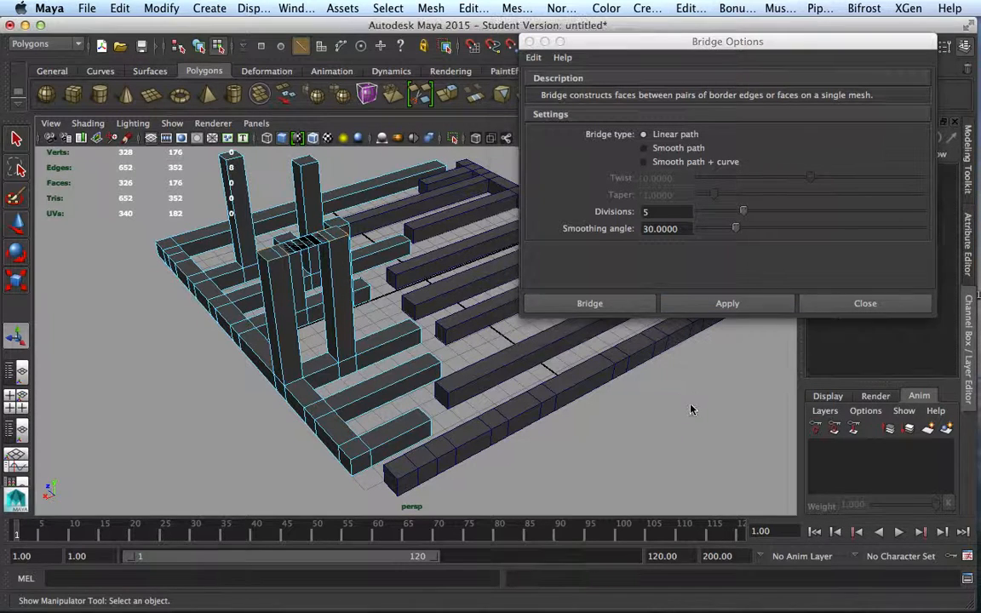
# Undo the linear bridge and bridge the same two pillar tops near Z -4.5 with a smooth path and 5 divisions
pyautogui.hotkey('ctrl', 'z')
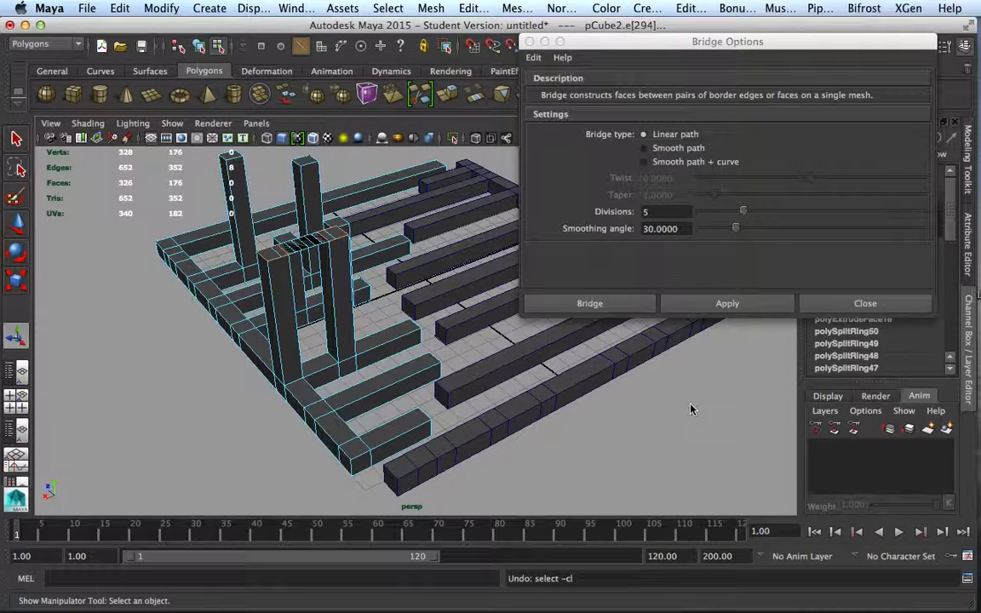
pyautogui.hotkey('ctrl', 'z')
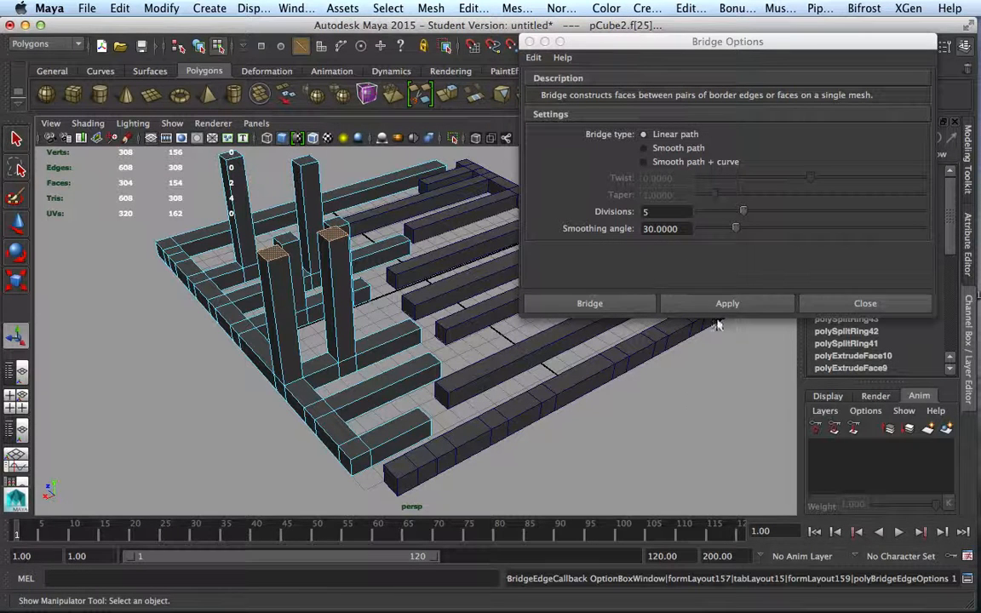
pyautogui.click(644, 148)
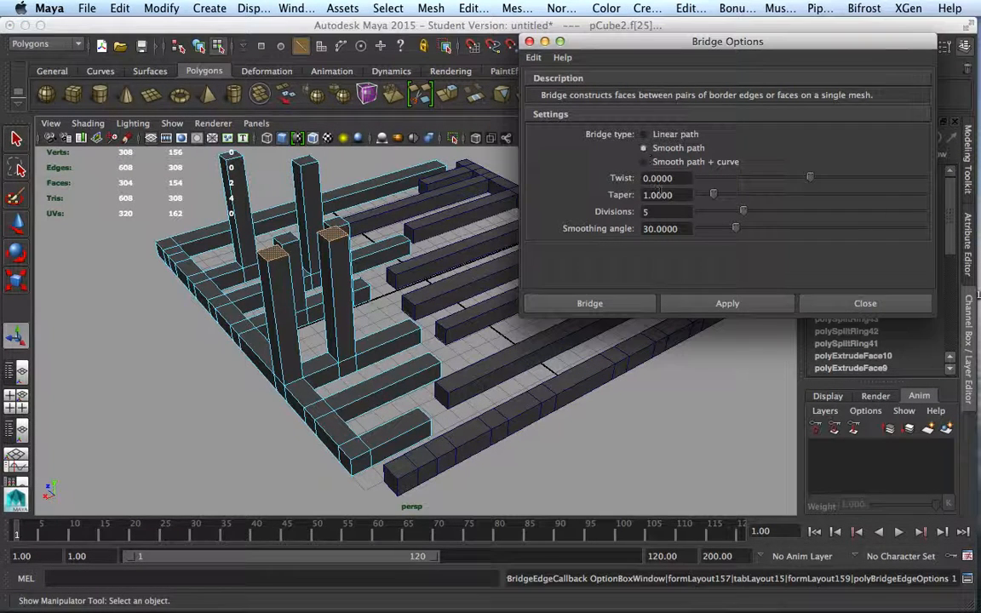
pyautogui.click(719, 304)
pyautogui.moveTo(728, 49); pyautogui.dragTo(602, 363)
pyautogui.keyDown('alt'); pyautogui.moveTo(435, 301); pyautogui.dragTo(432, 287); pyautogui.keyUp('alt')
pyautogui.keyDown('alt'); pyautogui.moveTo(433, 283); pyautogui.dragTo(436, 302, button='middle'); pyautogui.keyUp('alt')
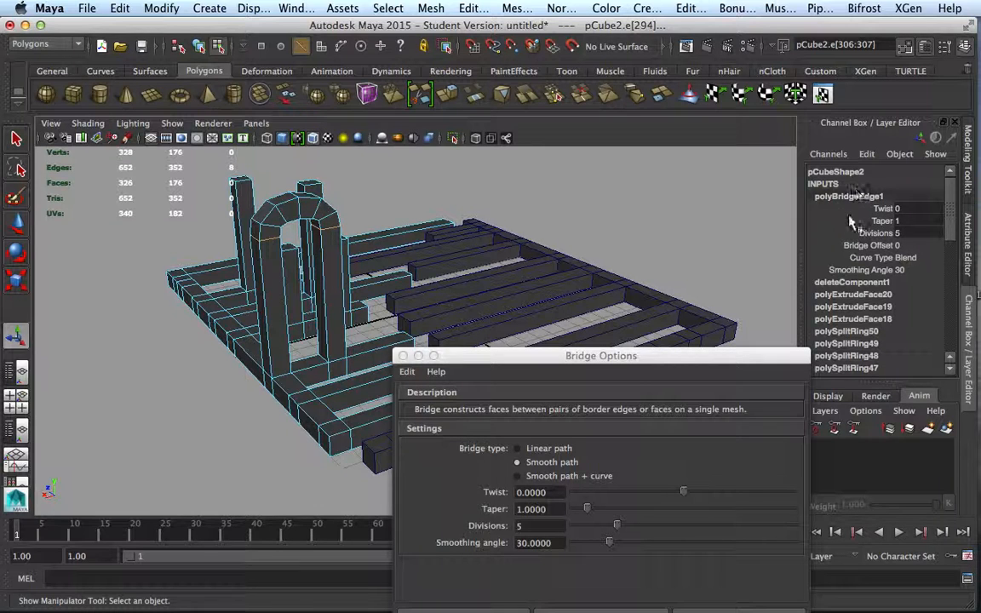
# Set the smooth bridge's Divisions to 11 and Twist to about 143, adjust its Taper, and close the Bridge options
pyautogui.click(872, 233)
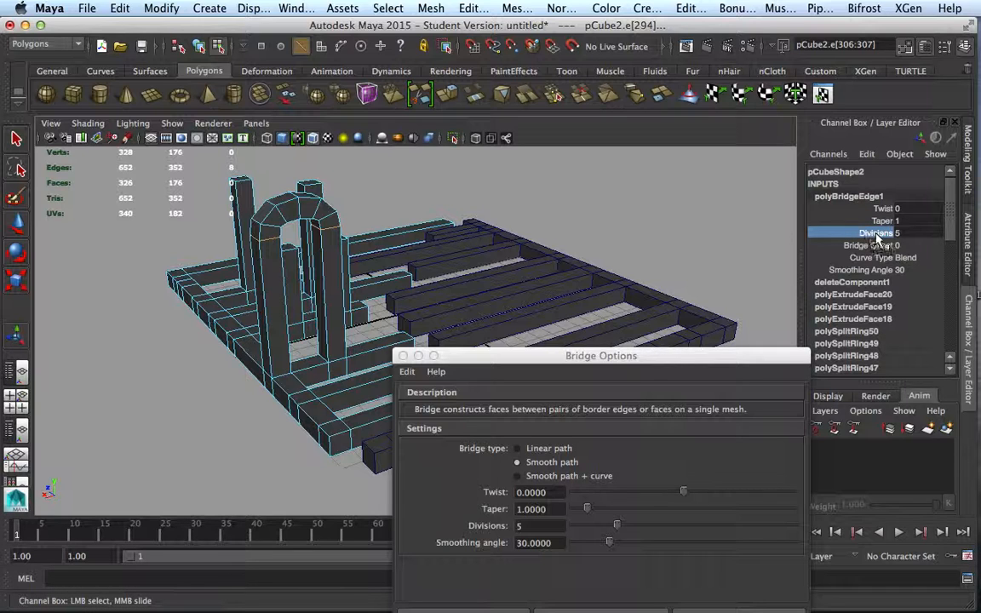
pyautogui.moveTo(609, 206); pyautogui.dragTo(650, 209, button='middle')
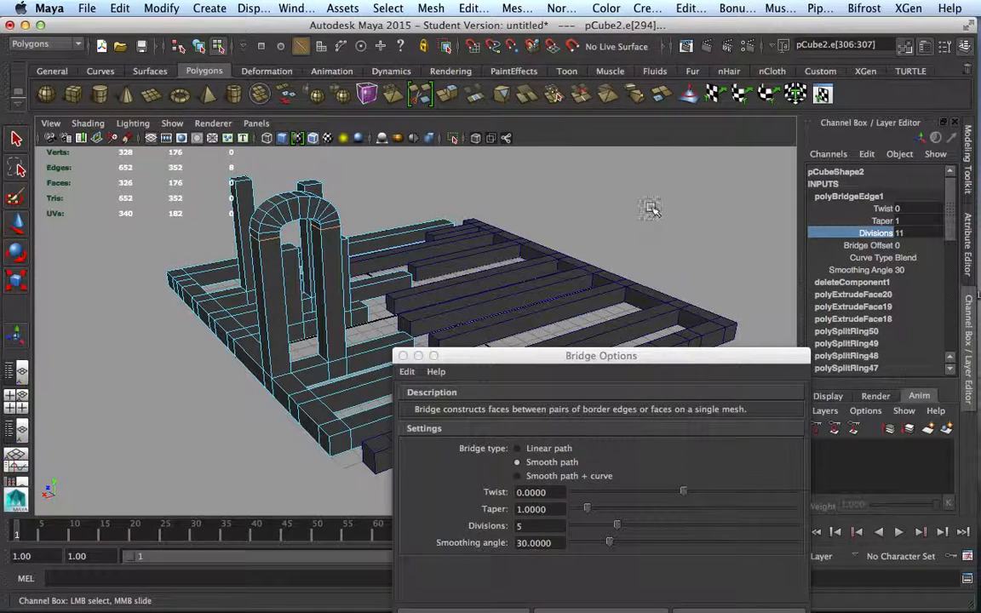
pyautogui.click(885, 209)
pyautogui.moveTo(627, 204); pyautogui.dragTo(710, 204, button='middle')
pyautogui.click(884, 221)
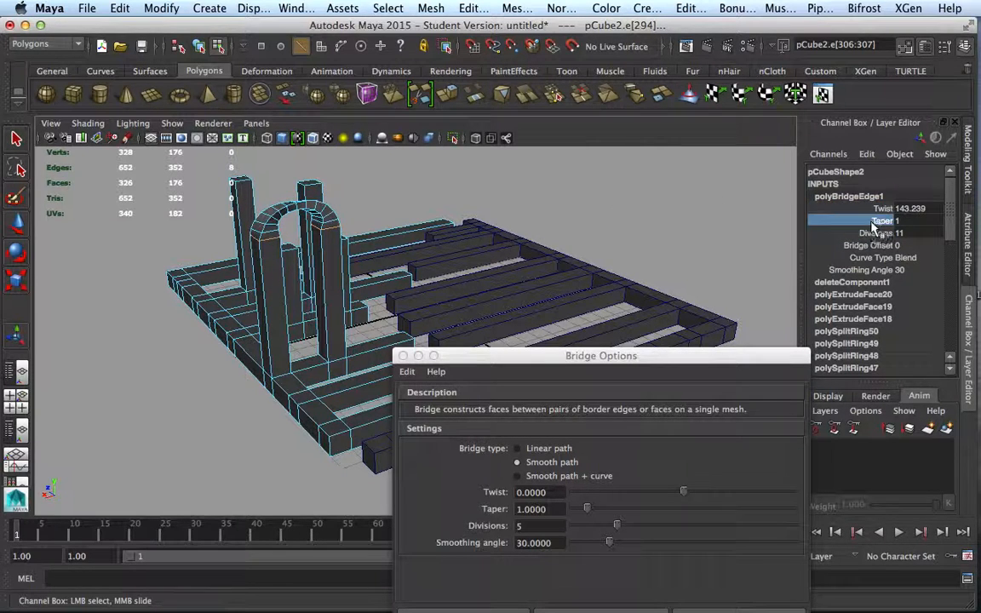
pyautogui.moveTo(576, 199); pyautogui.dragTo(605, 218, button='middle')
pyautogui.keyDown('alt'); pyautogui.moveTo(443, 333); pyautogui.dragTo(499, 339); pyautogui.keyUp('alt')
pyautogui.click(404, 356)
# Bridge the top faces of the two short pillars beside the first arch and set the new bridge's Divisions to 8
pyautogui.moveTo(398, 296)
pyautogui.mouseDown(button='right')
pyautogui.moveTo(401, 284)
pyautogui.moveTo(393, 299)
pyautogui.mouseUp(button='right')
pyautogui.click(393, 297)
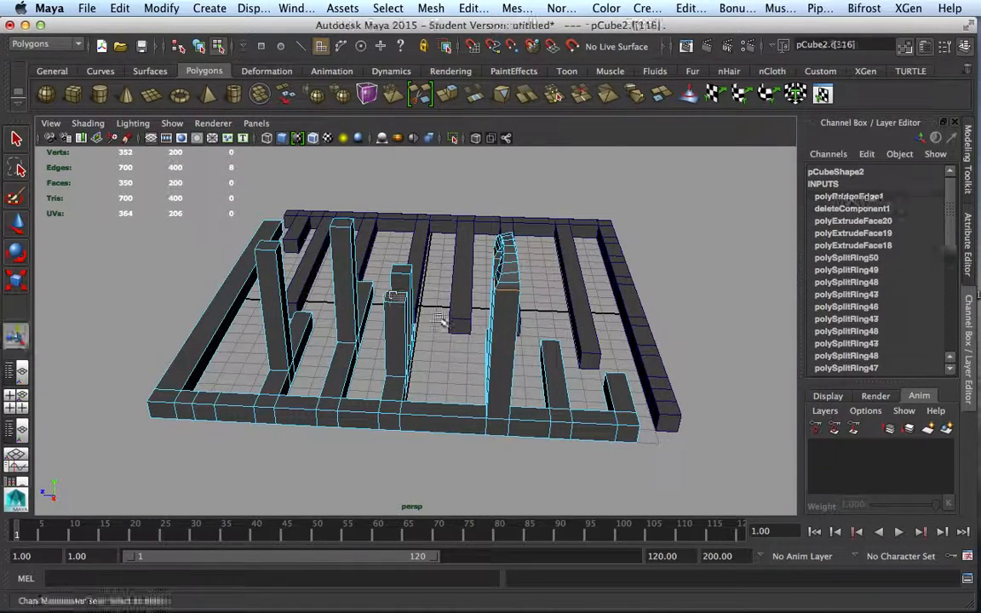
pyautogui.keyDown('shift'); pyautogui.click(406, 269); pyautogui.keyUp('shift')
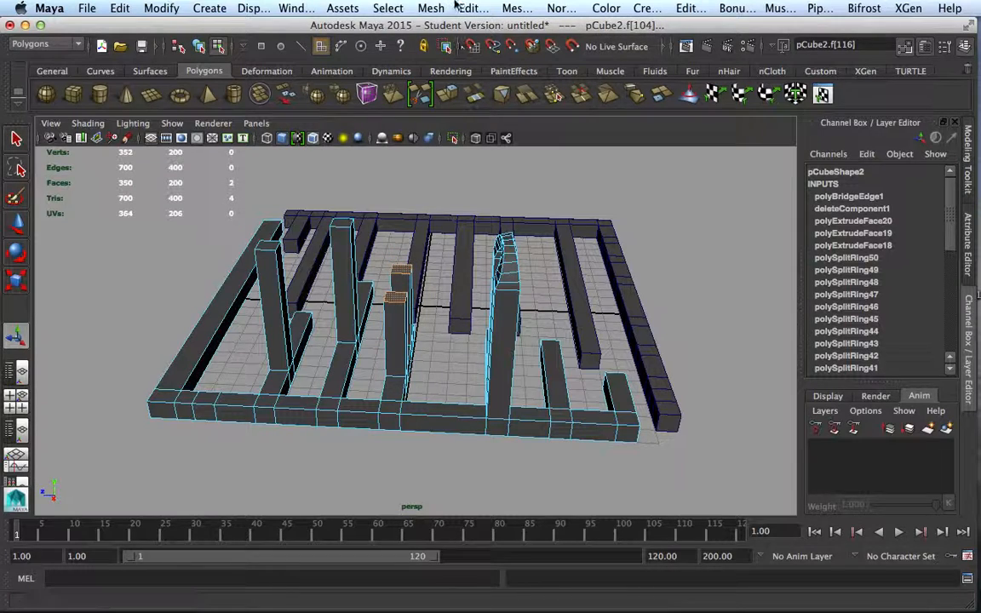
pyautogui.click(480, 9)
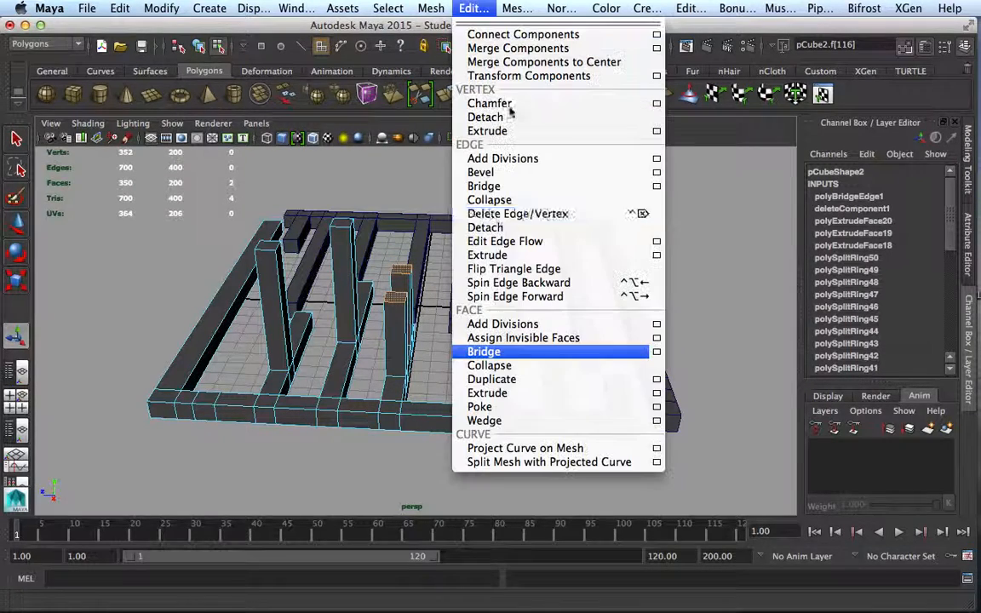
pyautogui.click(494, 356)
pyautogui.keyDown('alt'); pyautogui.moveTo(460, 374); pyautogui.dragTo(727, 250); pyautogui.keyUp('alt')
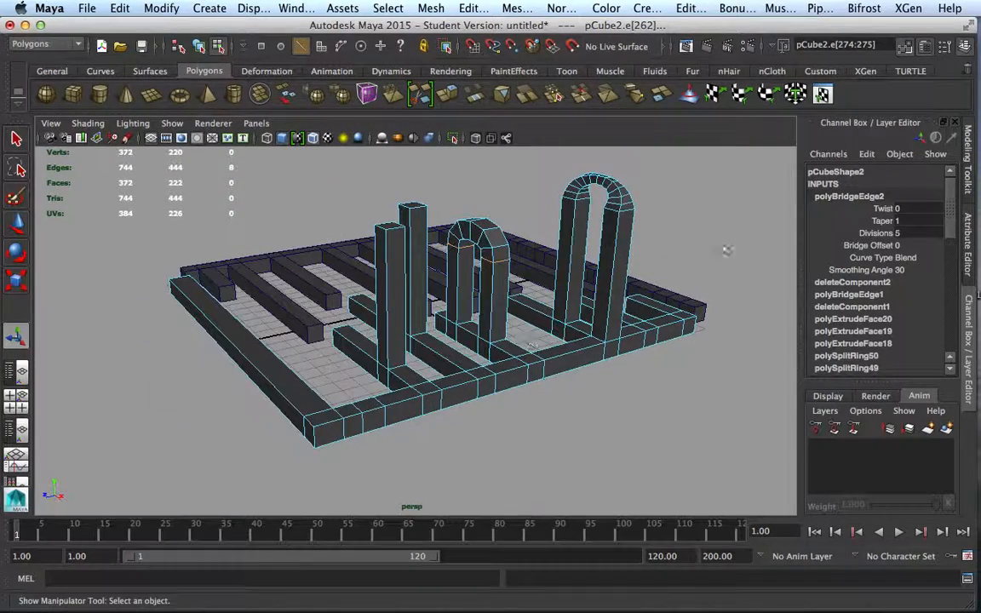
pyautogui.click(875, 232)
pyautogui.moveTo(606, 195); pyautogui.dragTo(688, 214, button='middle')
# Bridge the top faces of the two remaining tall pillars into an arch and increase the bridge's Divisions
pyautogui.keyDown('alt'); pyautogui.moveTo(459, 348); pyautogui.dragTo(336, 220); pyautogui.keyUp('alt')
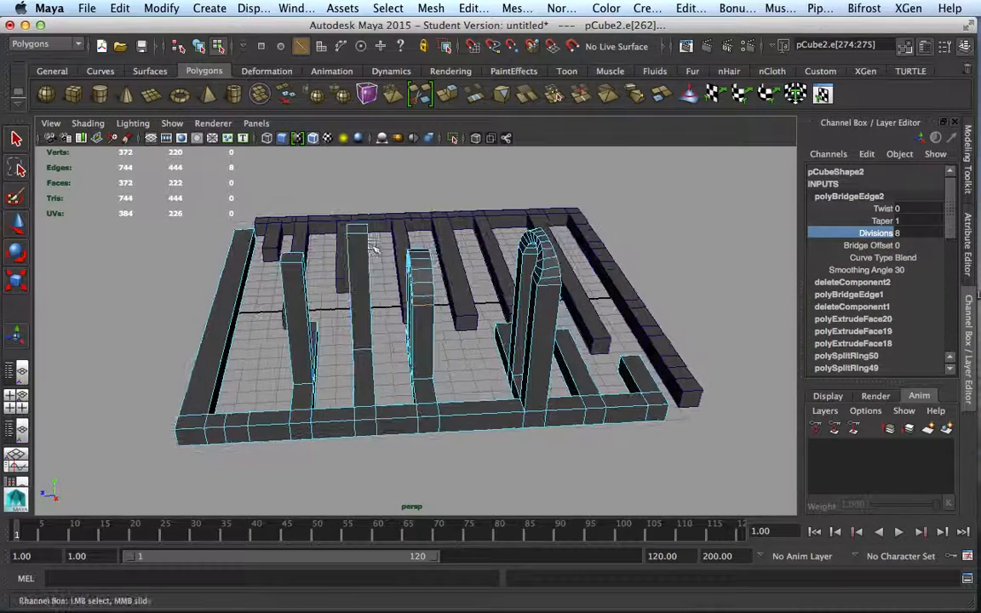
pyautogui.moveTo(352, 227); pyautogui.dragTo(356, 261, button='right')
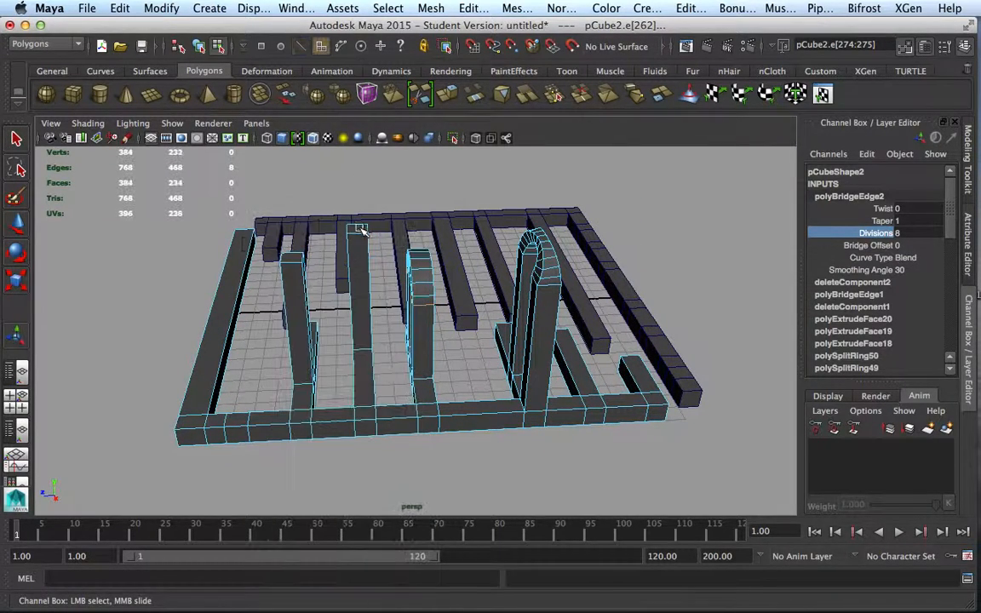
pyautogui.click(356, 228)
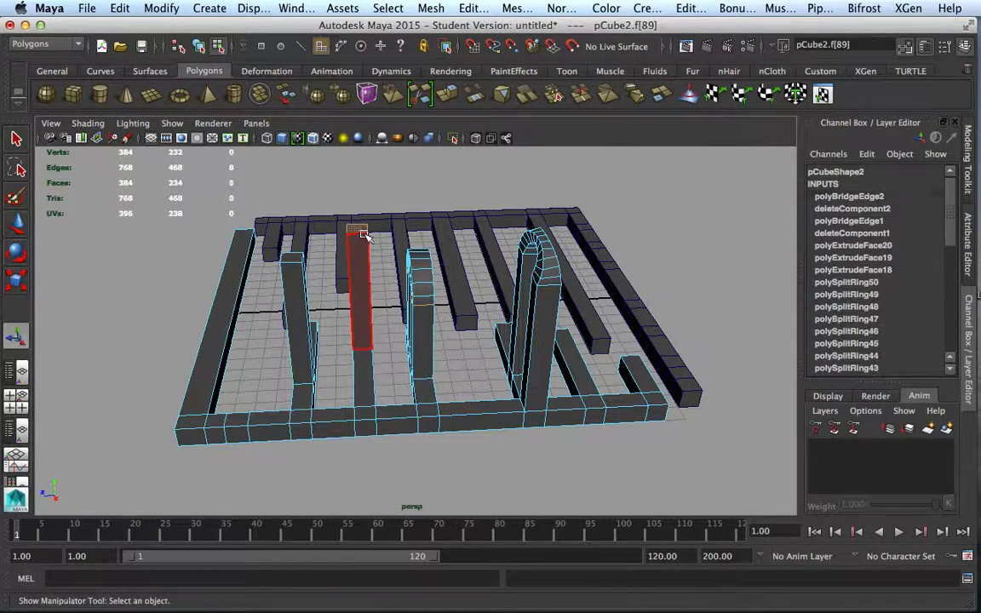
pyautogui.click(291, 258)
pyautogui.keyDown('shift'); pyautogui.click(361, 228); pyautogui.keyUp('shift')
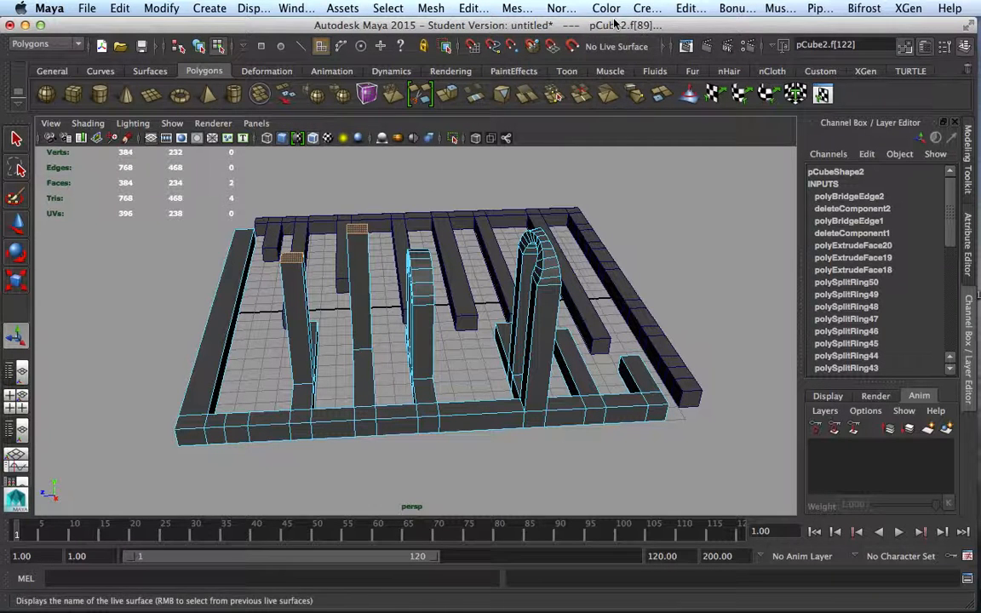
pyautogui.press('g')
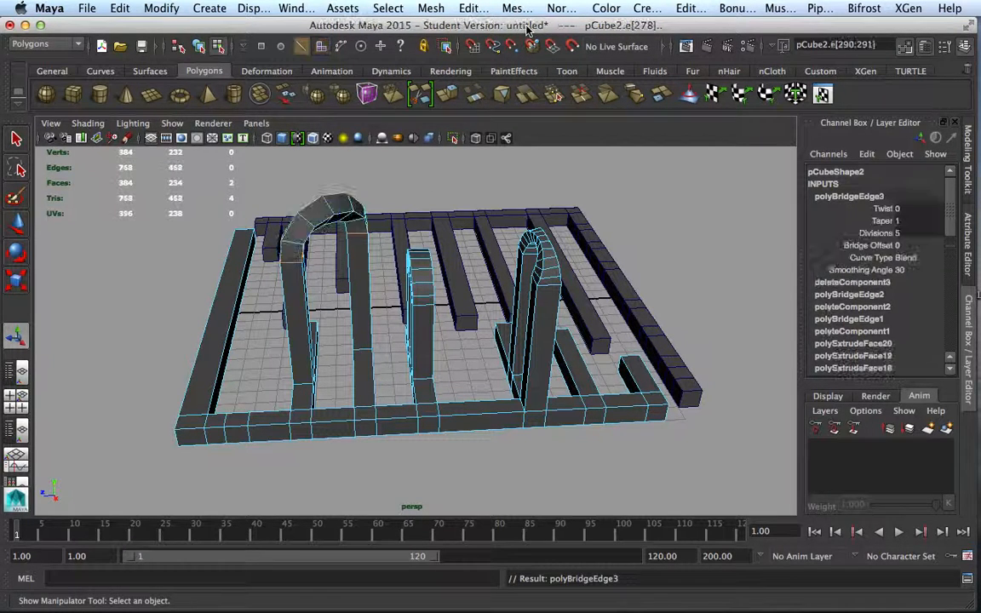
pyautogui.click(852, 232)
pyautogui.moveTo(596, 213); pyautogui.dragTo(707, 245, button='middle')
pyautogui.keyDown('alt'); pyautogui.moveTo(324, 450); pyautogui.dragTo(314, 400); pyautogui.keyUp('alt')
# Bridge a face on top of the widest arch to a face on top of the short arch, and set Divisions to 14
pyautogui.moveTo(332, 179); pyautogui.dragTo(329, 215, button='right')
pyautogui.click(334, 180)
pyautogui.press('t')
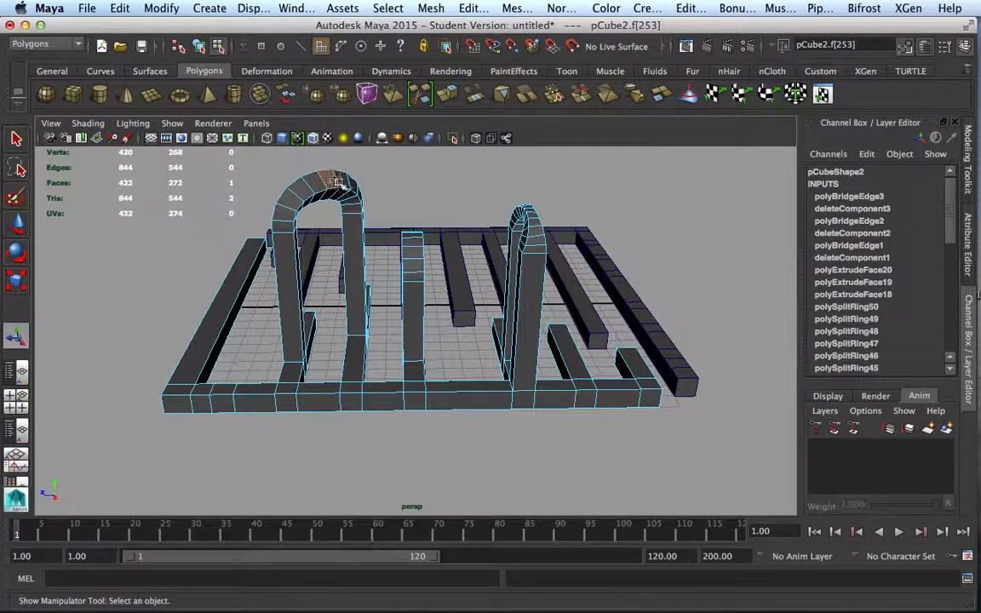
pyautogui.moveTo(387, 322)
pyautogui.keyDown('alt'); pyautogui.mouseDown()
pyautogui.moveTo(383, 333)
pyautogui.moveTo(399, 322)
pyautogui.mouseUp(); pyautogui.keyUp('alt')
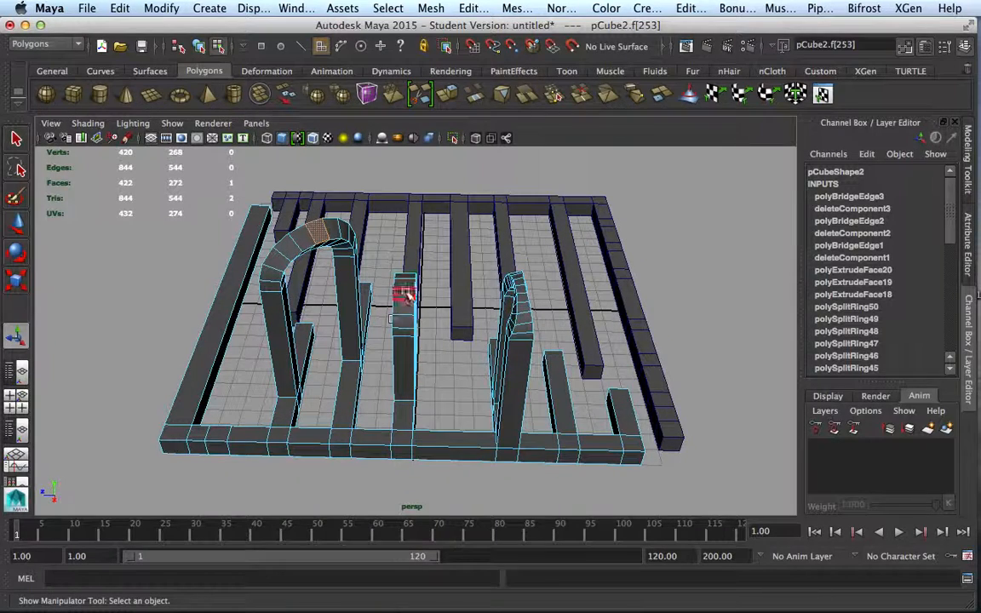
pyautogui.keyDown('shift'); pyautogui.click(406, 293); pyautogui.keyUp('shift')
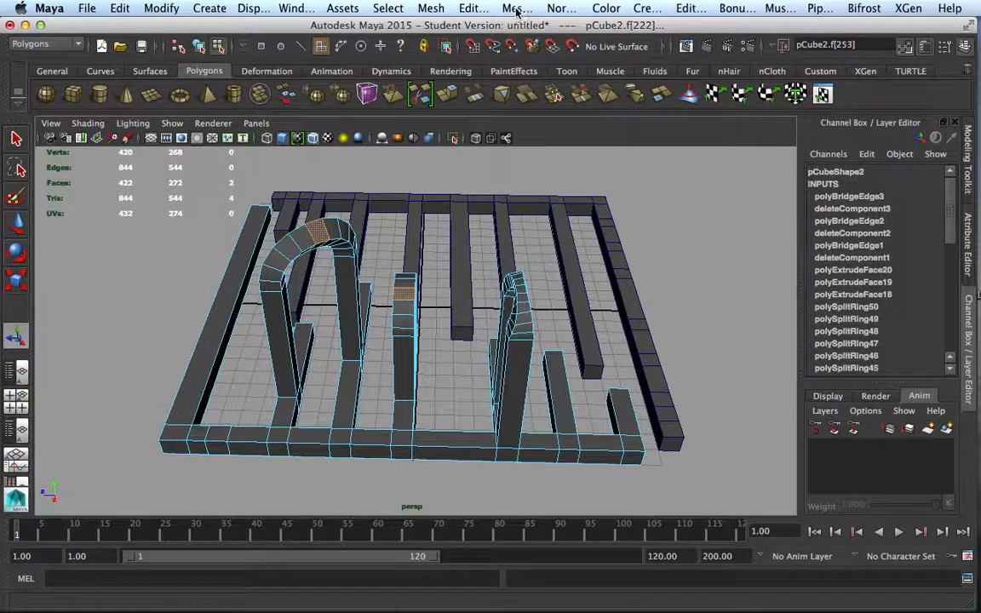
pyautogui.press('g')
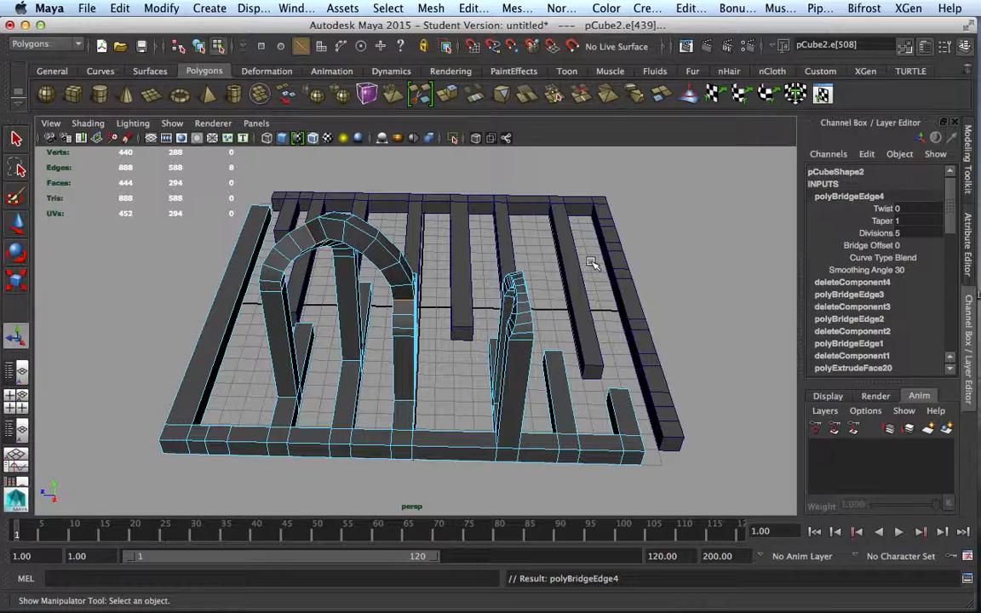
pyautogui.click(877, 233)
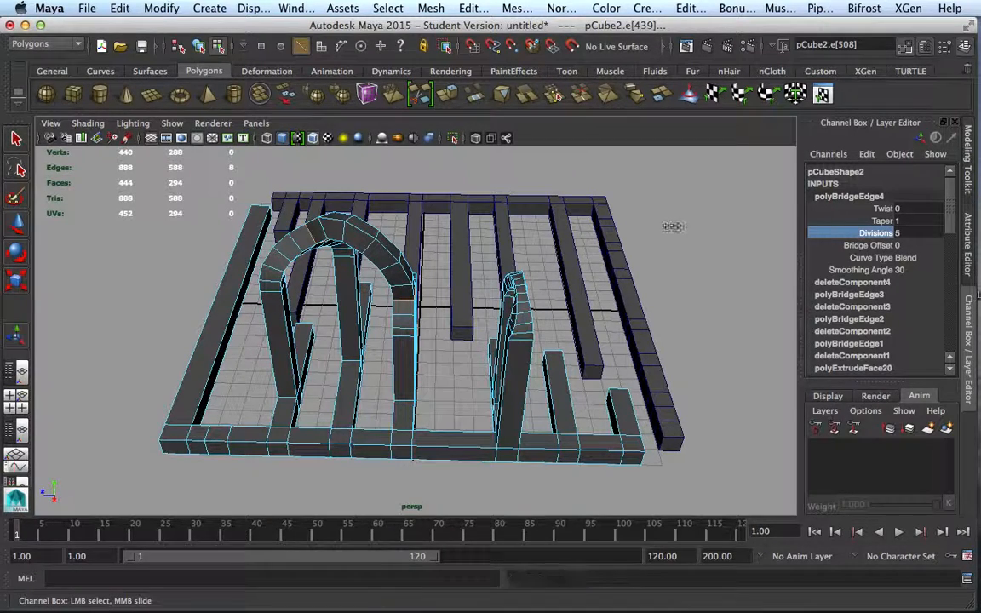
pyautogui.moveTo(689, 225); pyautogui.dragTo(666, 204, button='middle')
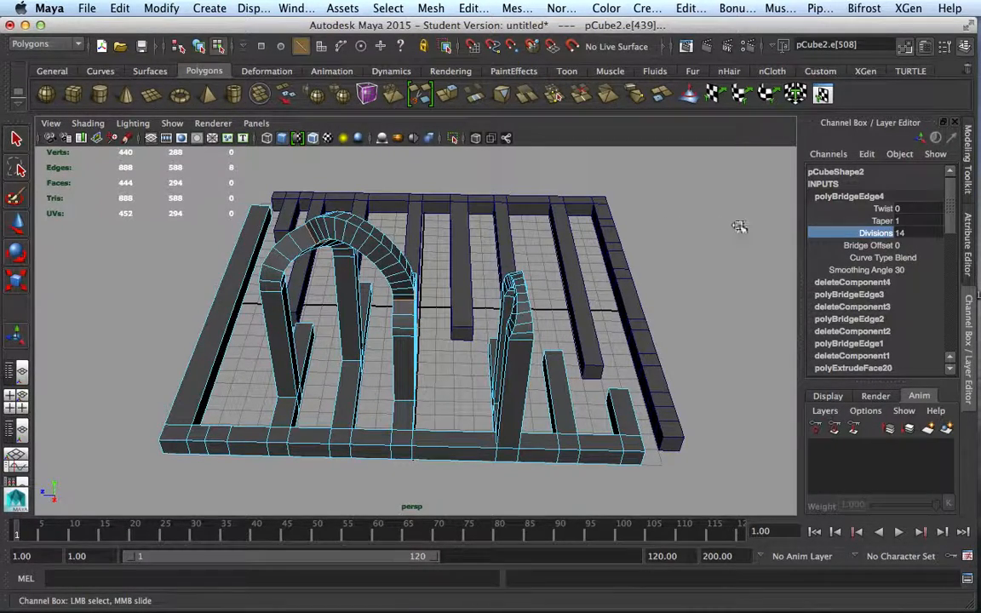
# Set the arch-to-arch bridge's Taper to 0.5 and its Twist to about 16, and clear the selection
pyautogui.moveTo(636, 295)
pyautogui.keyDown('alt'); pyautogui.mouseDown()
pyautogui.moveTo(613, 284)
pyautogui.moveTo(691, 274)
pyautogui.moveTo(647, 290)
pyautogui.mouseUp(); pyautogui.keyUp('alt')
pyautogui.click(884, 221)
pyautogui.moveTo(652, 206); pyautogui.dragTo(699, 237, button='middle')
pyautogui.click(885, 209)
pyautogui.moveTo(681, 186); pyautogui.dragTo(728, 203, button='middle')
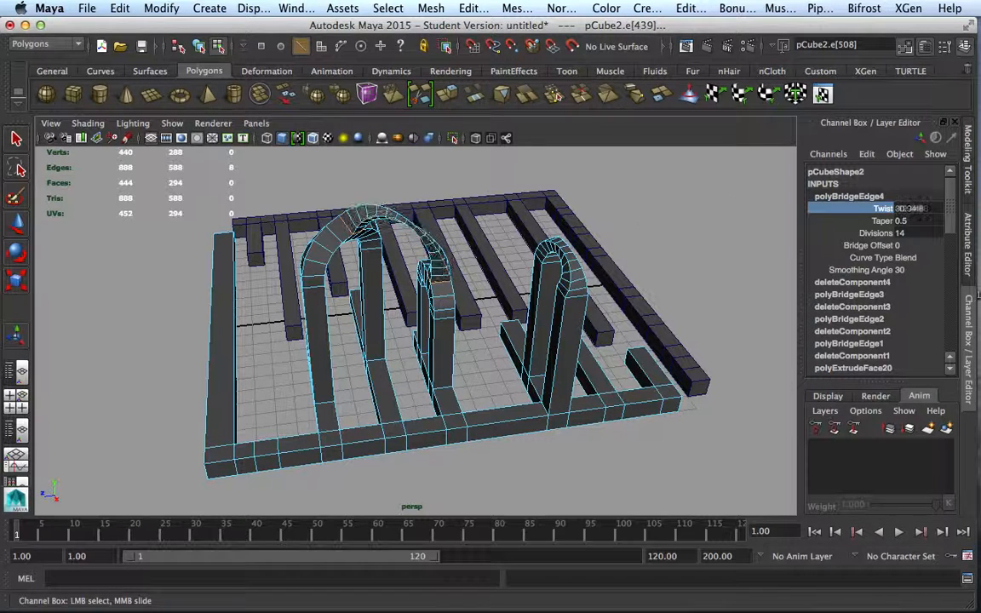
pyautogui.moveTo(545, 224); pyautogui.dragTo(698, 209, button='middle')
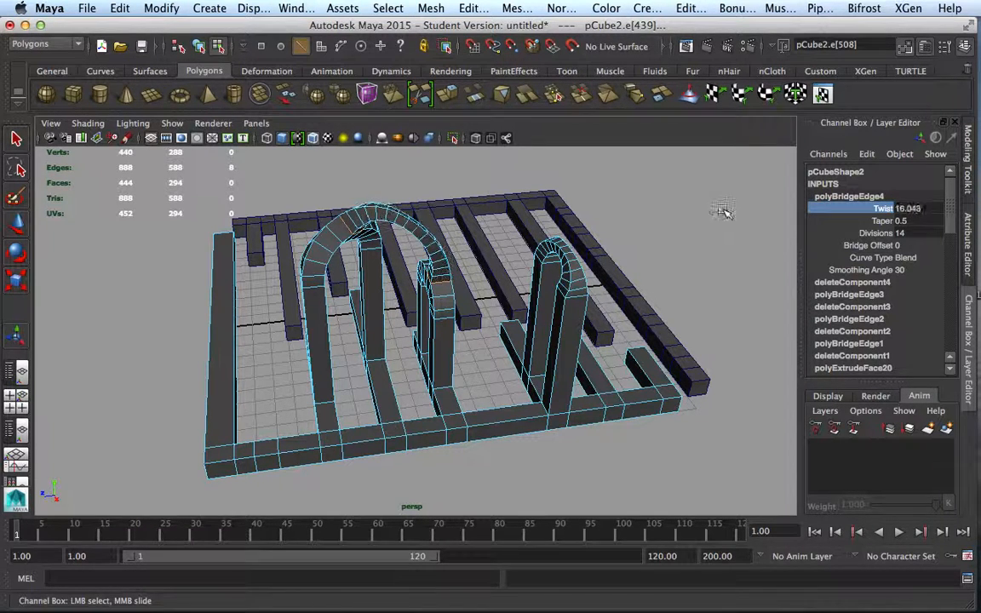
pyautogui.click(697, 266)
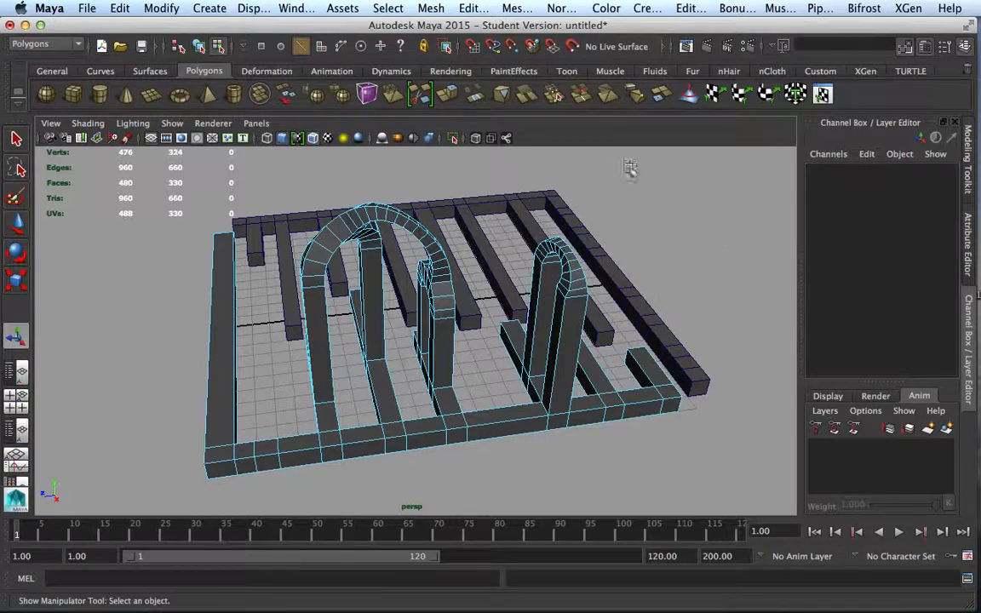
# Bridge the facing side faces near the tops of the short arch and the narrow tall arch
pyautogui.keyDown('alt'); pyautogui.moveTo(690, 346); pyautogui.dragTo(530, 381); pyautogui.keyUp('alt')
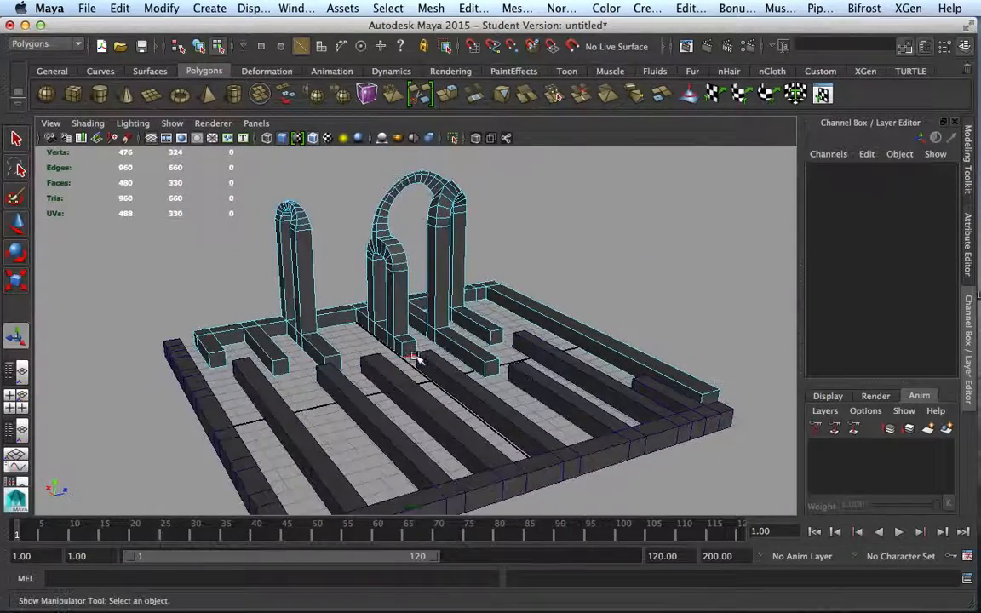
pyautogui.scroll(5, 430, 361)
pyautogui.keyDown('alt'); pyautogui.moveTo(431, 361); pyautogui.dragTo(429, 350); pyautogui.keyUp('alt')
pyautogui.rightClick(390, 246)
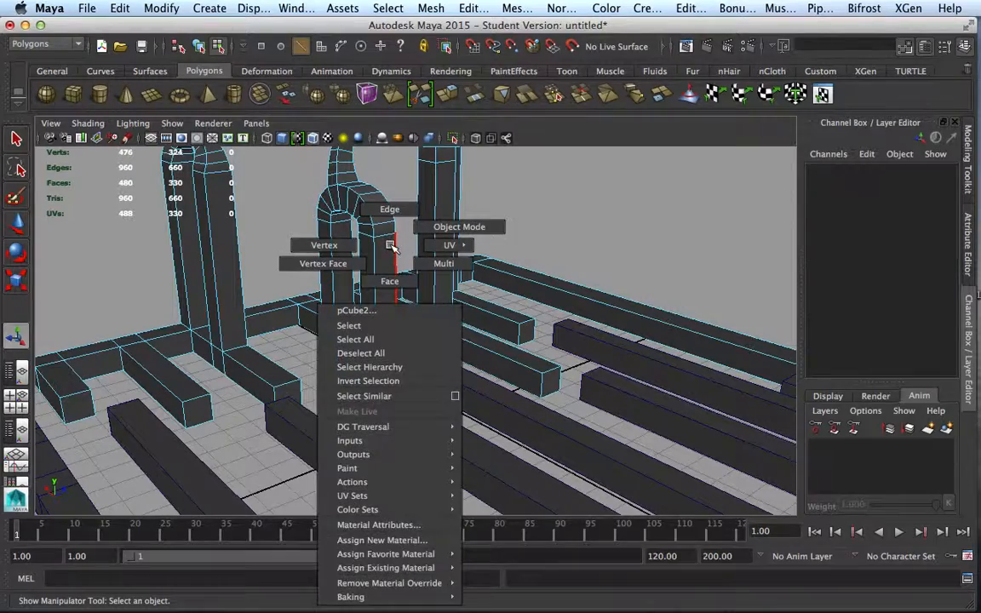
pyautogui.click(393, 279)
pyautogui.click(356, 273)
pyautogui.keyDown('alt'); pyautogui.moveTo(349, 298); pyautogui.dragTo(358, 197); pyautogui.keyUp('alt')
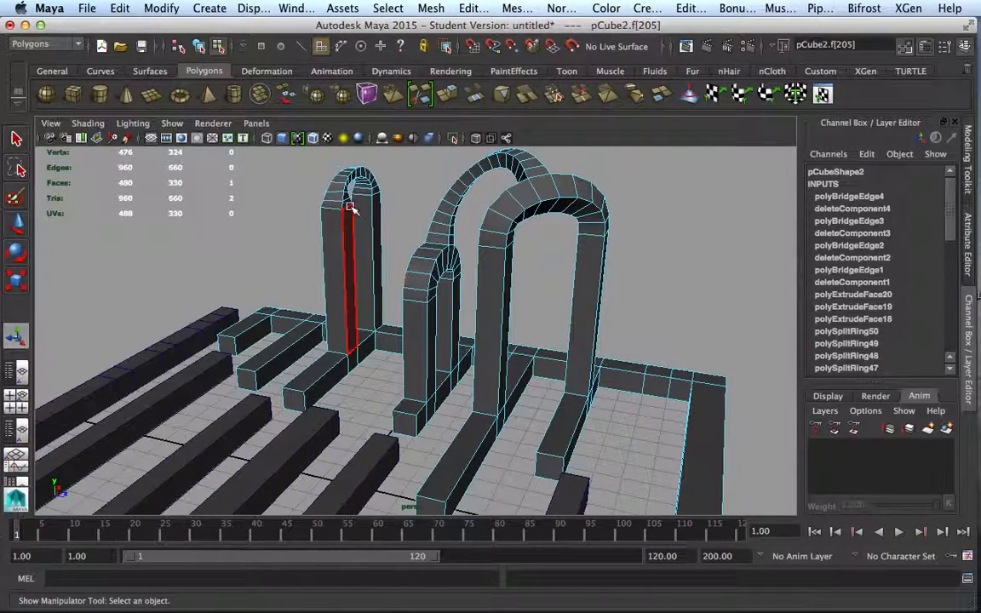
pyautogui.keyDown('shift'); pyautogui.click(439, 294); pyautogui.keyUp('shift')
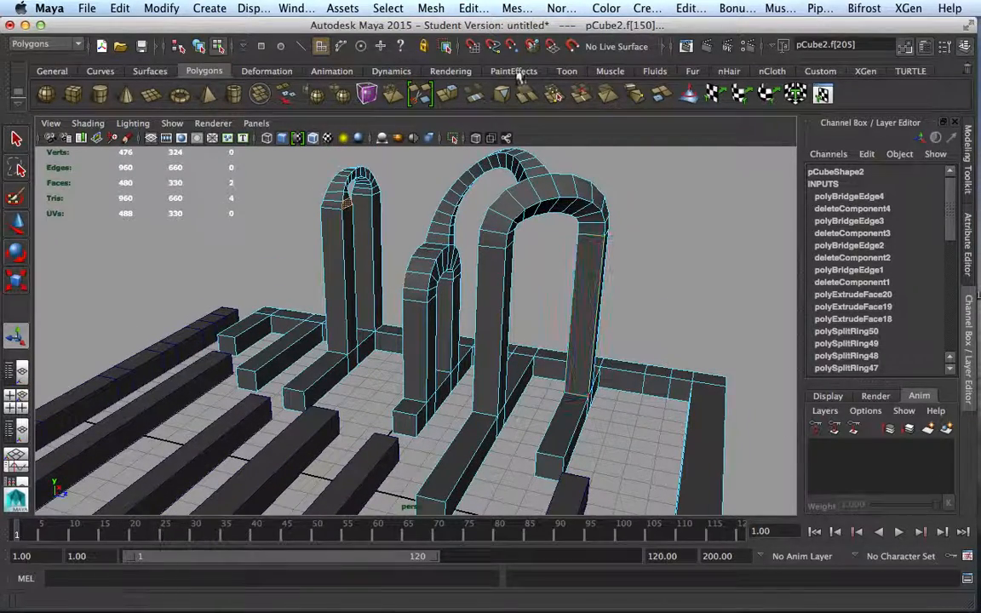
pyautogui.click(474, 8)
pyautogui.click(519, 350)
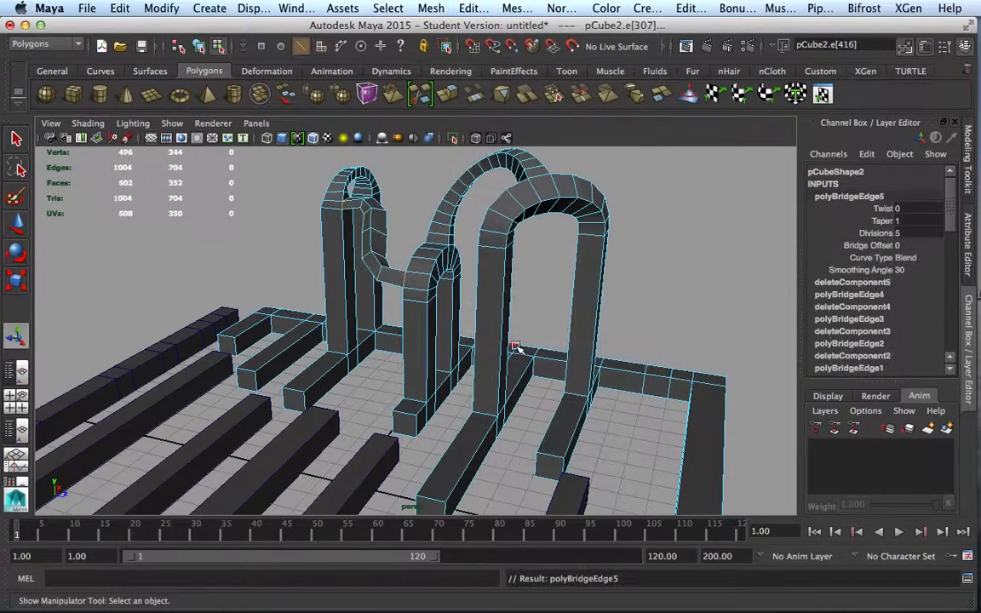
# Set the S-shaped side bridge's Divisions to 11 and try a Twist of about -74.5
pyautogui.click(880, 234)
pyautogui.moveTo(694, 241); pyautogui.dragTo(738, 242, button='middle')
pyautogui.keyDown('alt'); pyautogui.moveTo(252, 418); pyautogui.dragTo(357, 431); pyautogui.keyUp('alt')
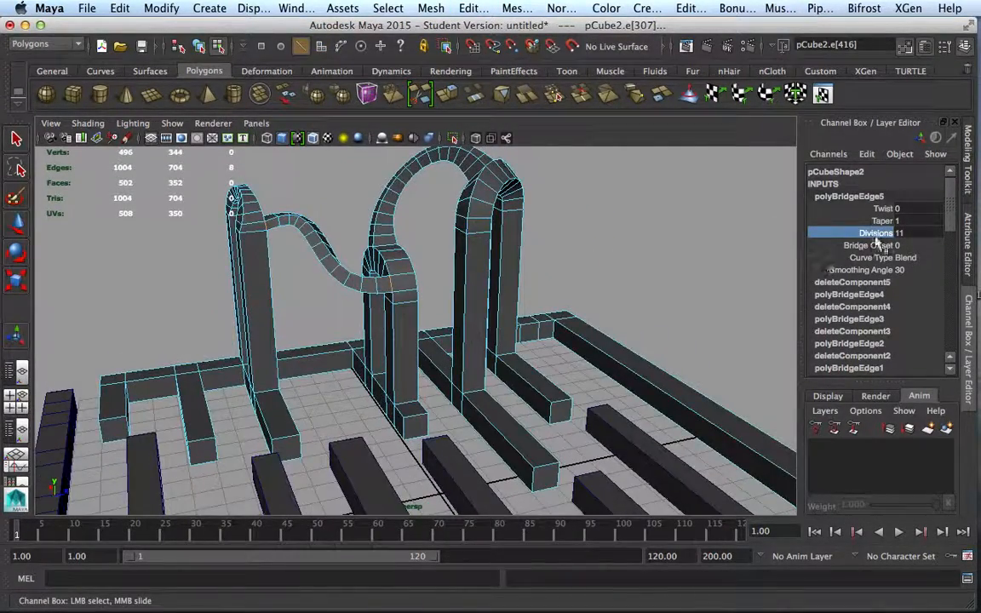
pyautogui.click(886, 208)
pyautogui.moveTo(596, 272); pyautogui.dragTo(748, 270, button='middle')
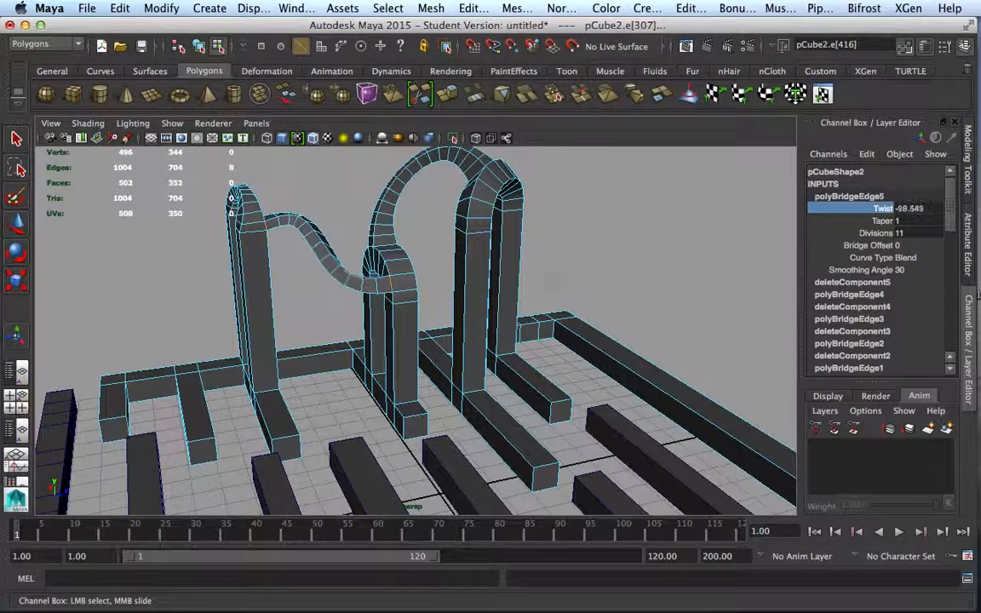
pyautogui.moveTo(496, 294); pyautogui.dragTo(511, 256, button='middle')
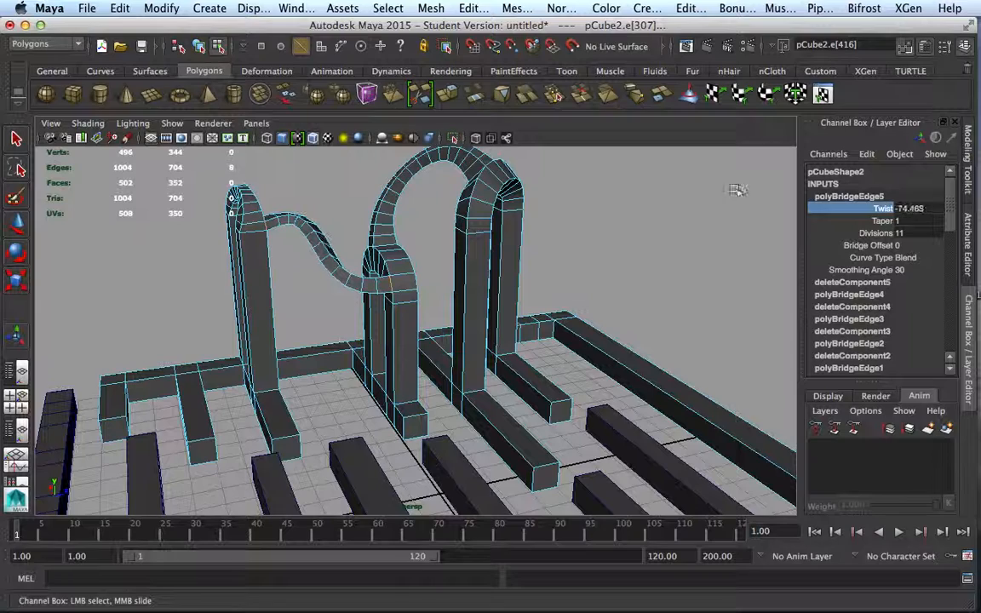
# Set the S-shaped bridge's Divisions to 25 and raise its Twist to more than 170
pyautogui.moveTo(885, 220); pyautogui.dragTo(882, 233)
pyautogui.click(877, 233)
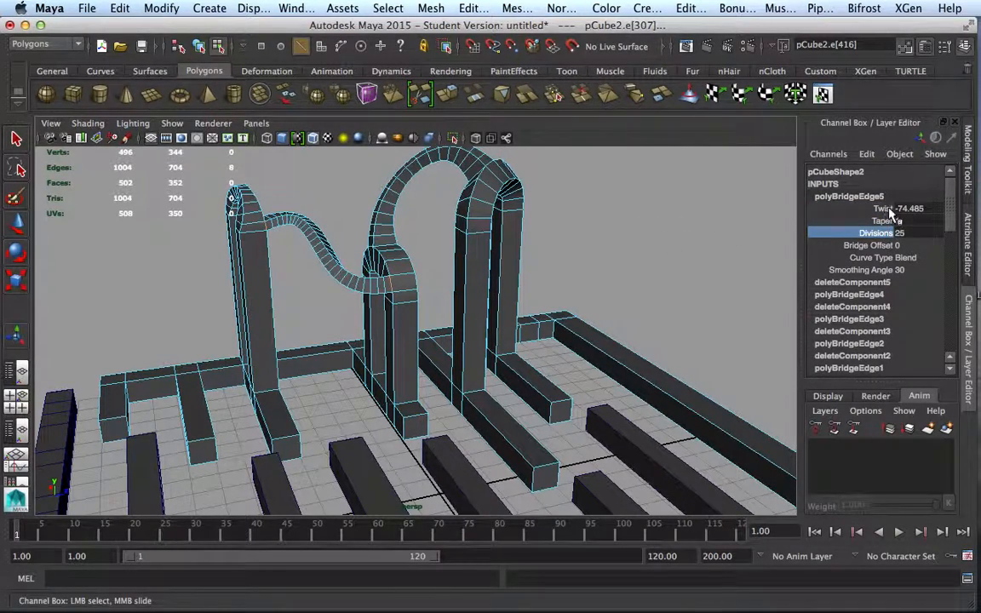
pyautogui.click(886, 209)
pyautogui.moveTo(720, 206); pyautogui.dragTo(723, 237, button='middle')
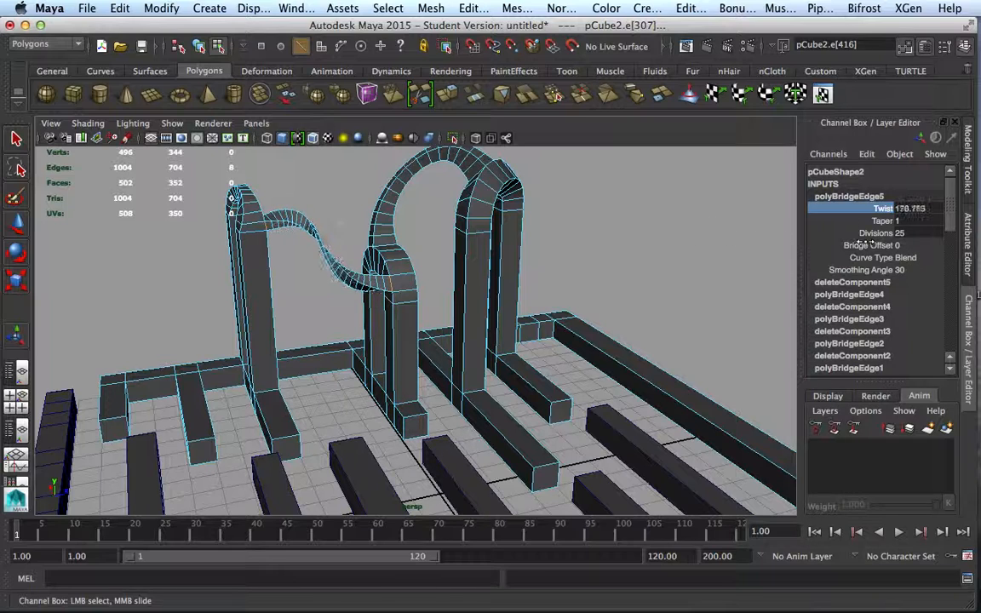
# Reduce the S-shaped side bridge's Twist to about 74.5
pyautogui.moveTo(863, 245); pyautogui.dragTo(672, 241, button='middle')
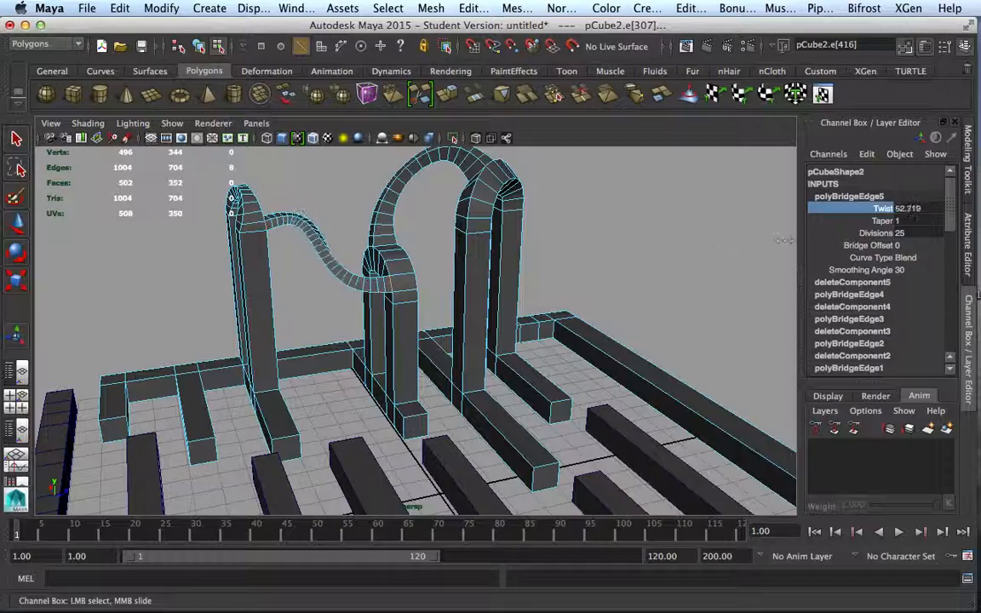
pyautogui.keyDown('alt'); pyautogui.moveTo(528, 411); pyautogui.dragTo(685, 419); pyautogui.keyUp('alt')
pyautogui.scroll(3, 654, 420)
pyautogui.keyDown('alt'); pyautogui.moveTo(604, 430); pyautogui.dragTo(544, 449); pyautogui.keyUp('alt')
pyautogui.scroll(3, 566, 423)
pyautogui.scroll(-5, 566, 424)
pyautogui.keyDown('alt'); pyautogui.moveTo(530, 428); pyautogui.dragTo(468, 377, button='middle'); pyautogui.keyUp('alt')
pyautogui.scroll(3, 522, 413)
pyautogui.keyDown('alt'); pyautogui.moveTo(525, 415); pyautogui.dragTo(565, 390); pyautogui.keyUp('alt')
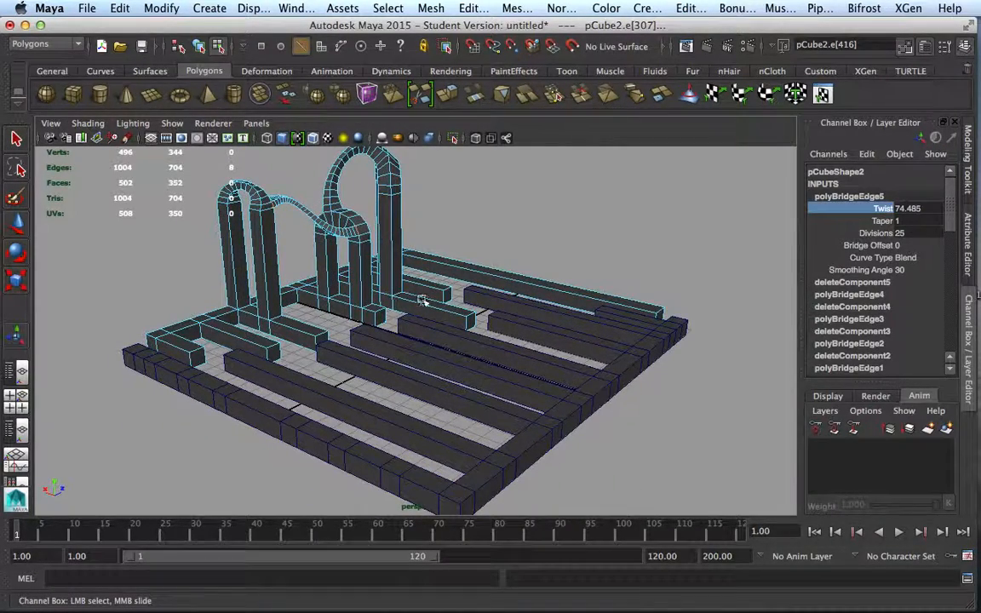
# Return to object mode and examine the construction history of the arched mesh and the comb-shaped wall mesh
pyautogui.moveTo(455, 247); pyautogui.dragTo(522, 224, button='right')
pyautogui.press('t')
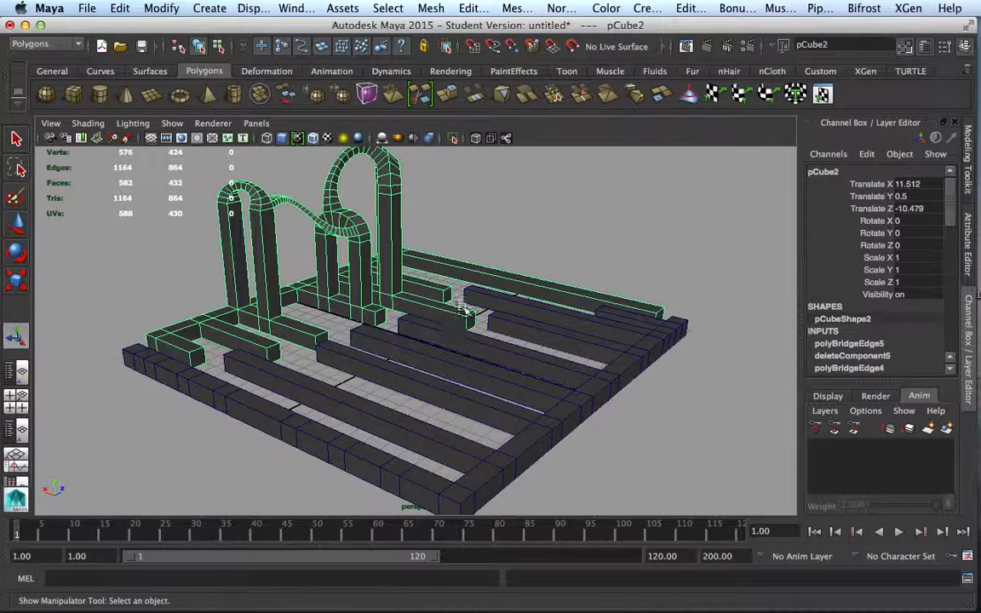
pyautogui.click(520, 364)
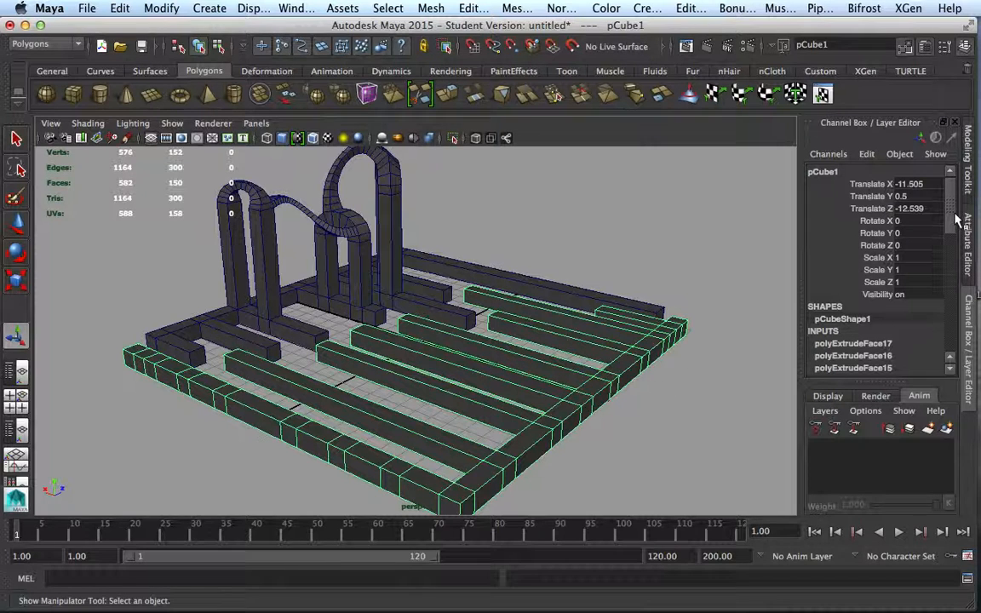
pyautogui.moveTo(951, 224); pyautogui.dragTo(952, 266)
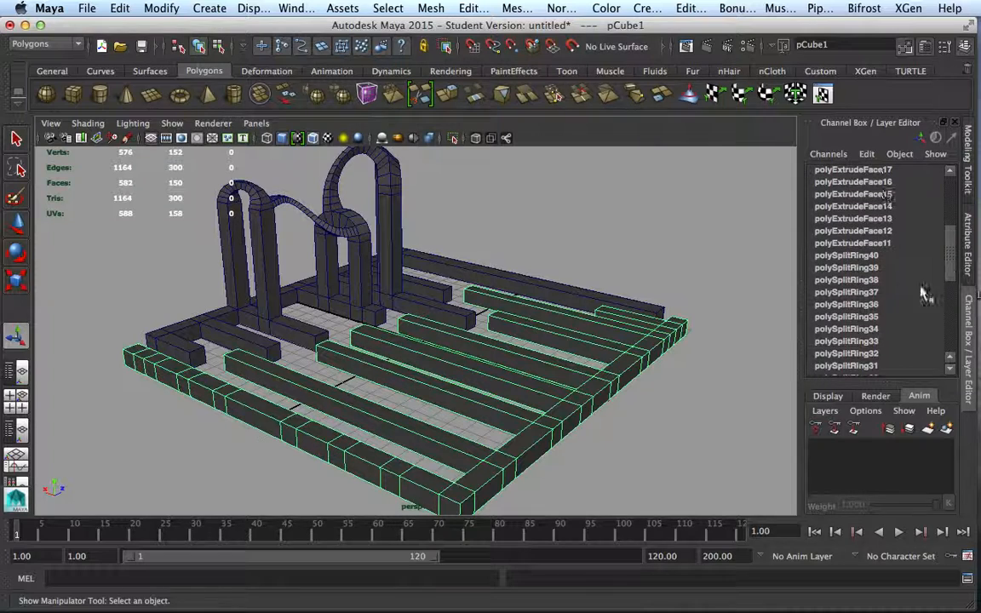
pyautogui.scroll(10, 851, 255)
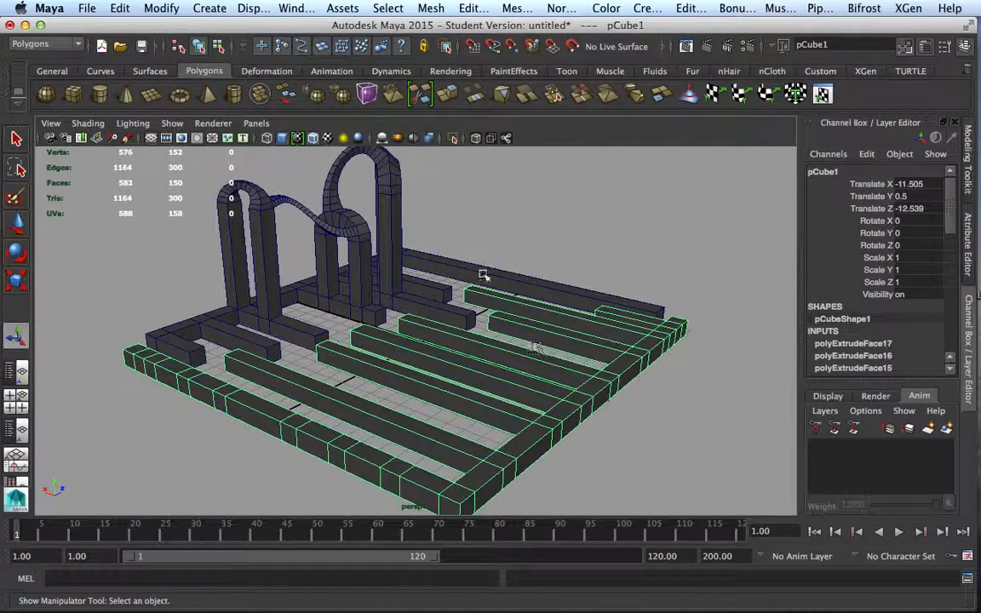
# Delete the construction history of all objects in the scene and check it on the wall meshes
pyautogui.moveTo(144, 243); pyautogui.dragTo(556, 386)
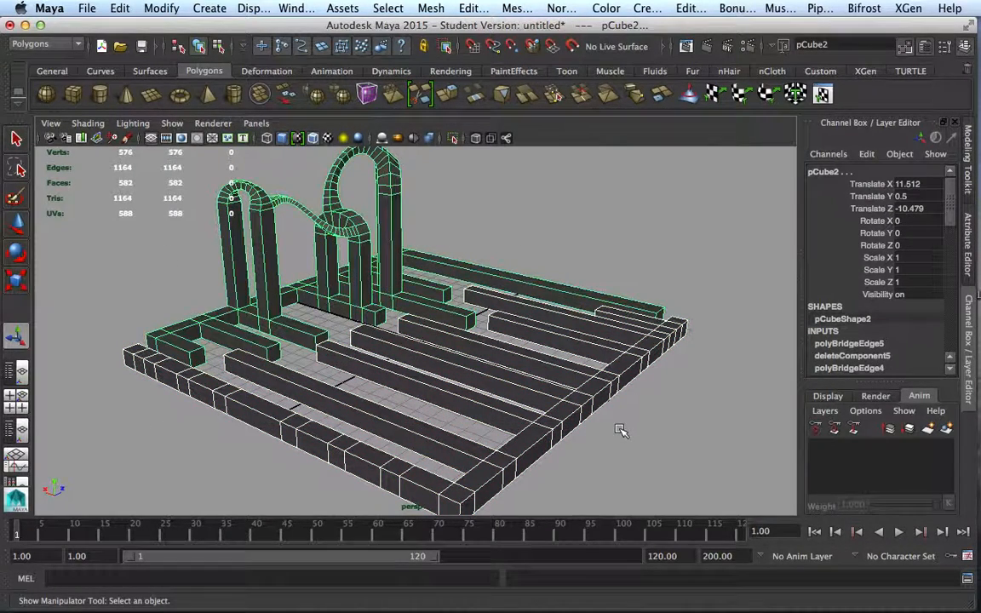
pyautogui.click(115, 11)
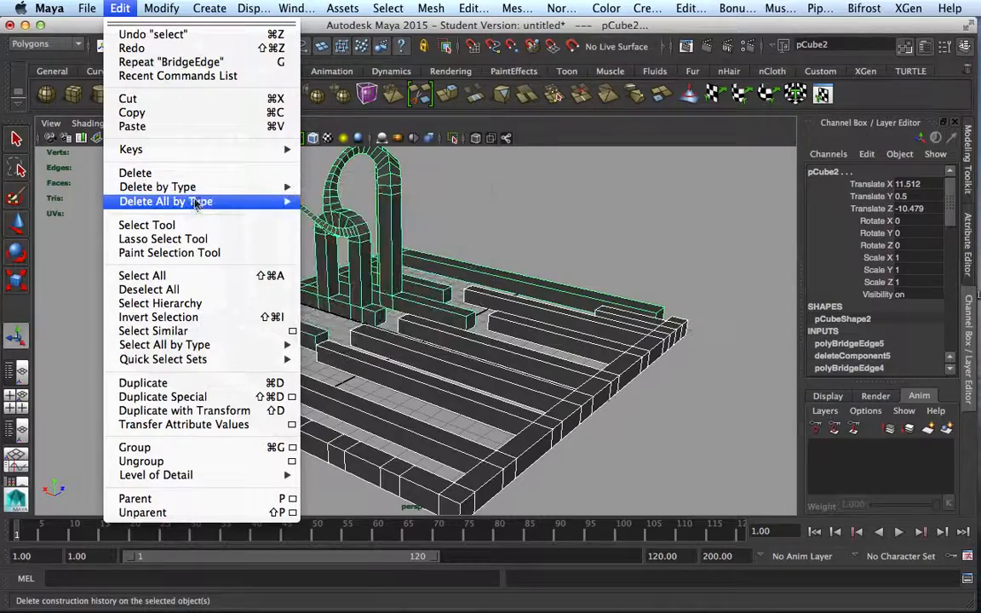
pyautogui.moveTo(194, 204)
pyautogui.click(327, 131)
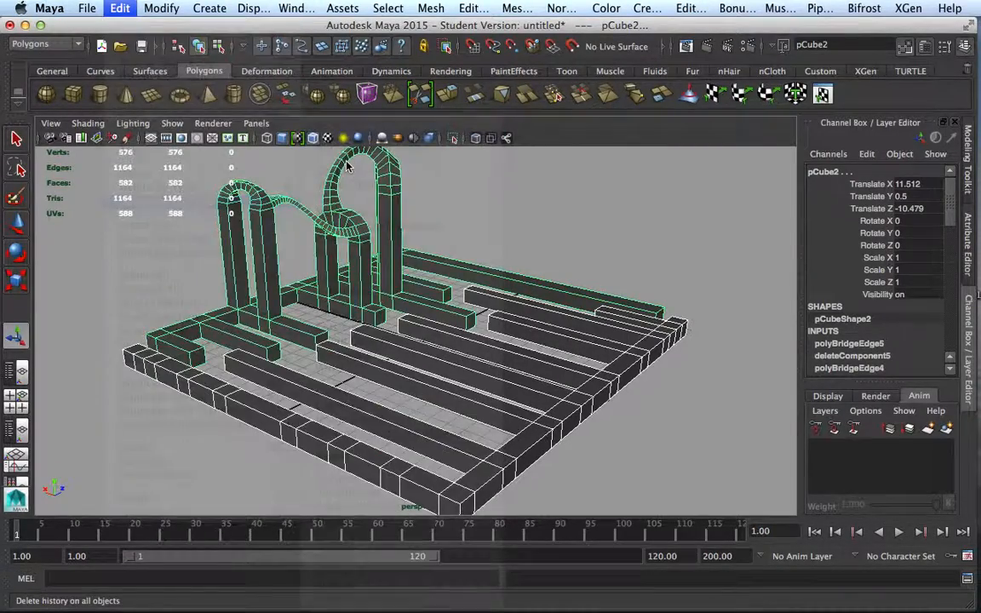
pyautogui.click(562, 245)
pyautogui.click(505, 298)
# Rename the mesh with the arches as mazePart1
pyautogui.click(593, 298)
pyautogui.click(594, 298)
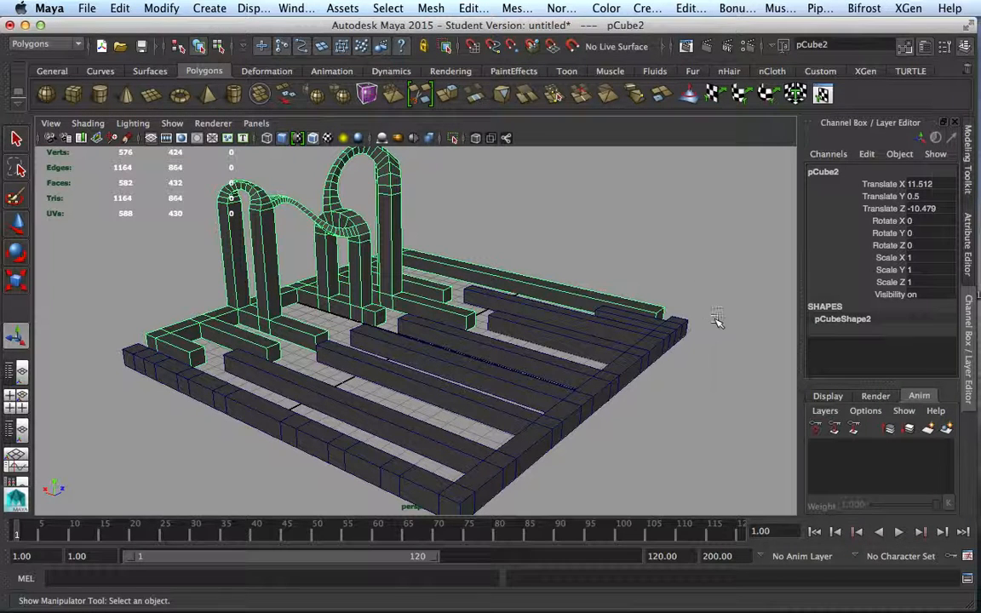
pyautogui.doubleClick(823, 171)
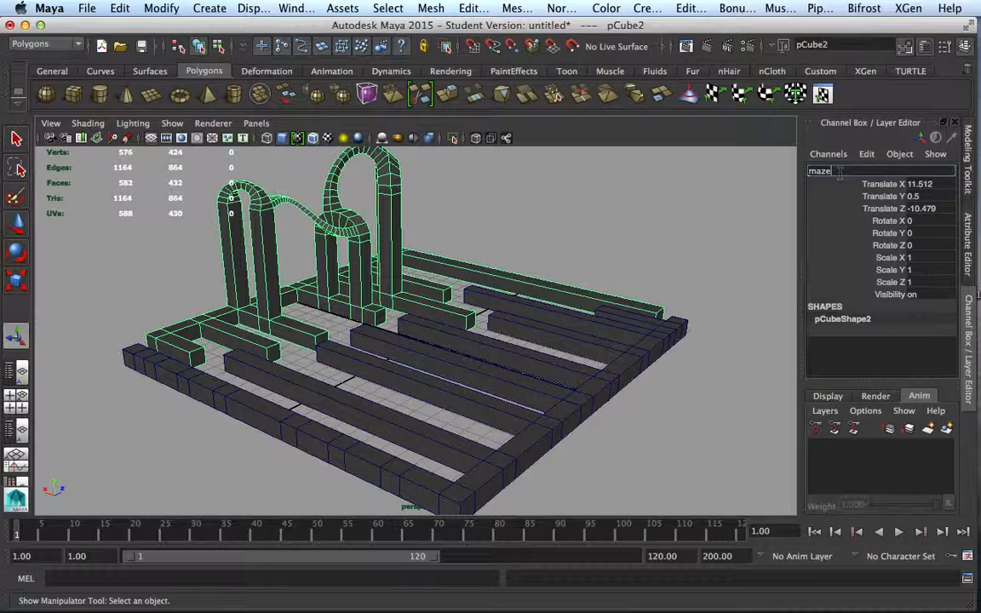
pyautogui.write('mazePart1')
pyautogui.press('Return')
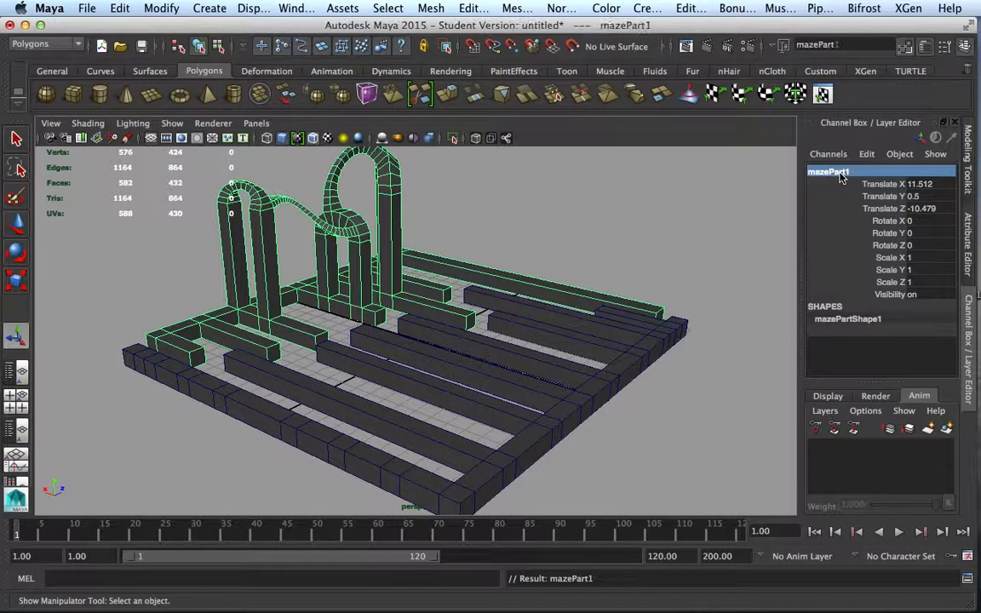
# Rename the comb-shaped wall mesh without arches as mazePart2
pyautogui.click(593, 325)
pyautogui.doubleClick(824, 171)
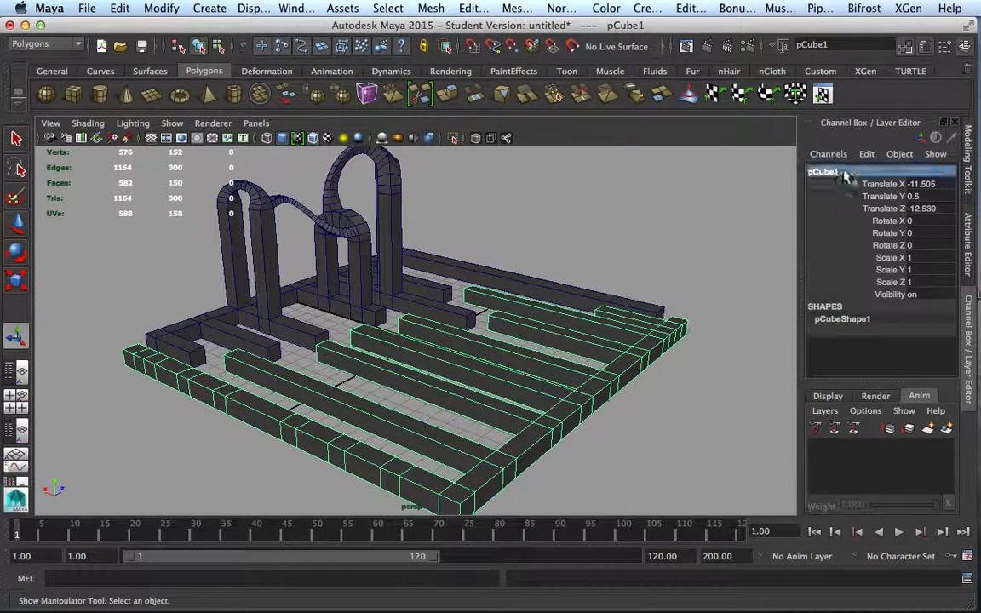
pyautogui.write('maz')
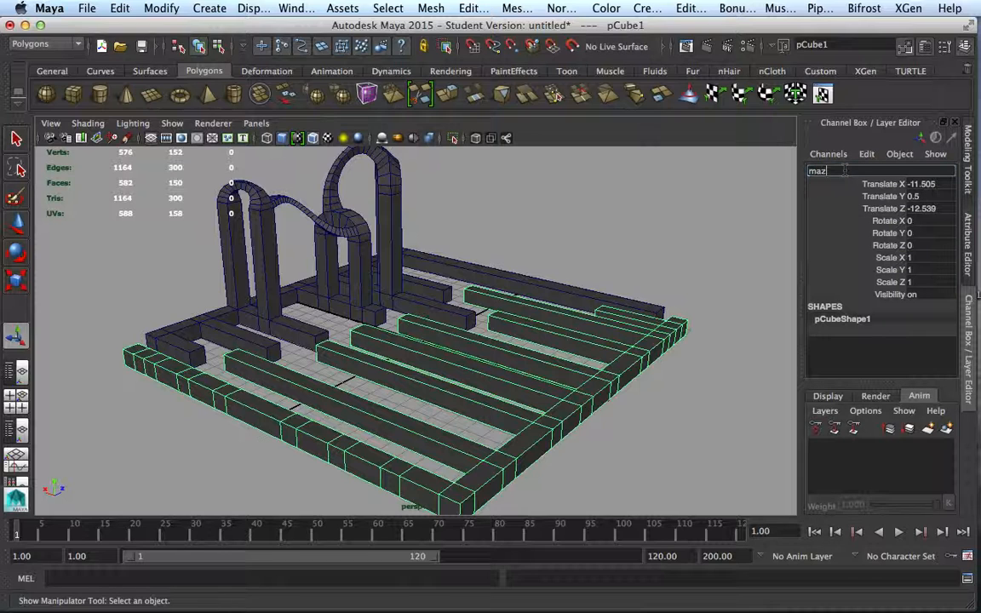
pyautogui.write('ePart2')
pyautogui.press('Return')
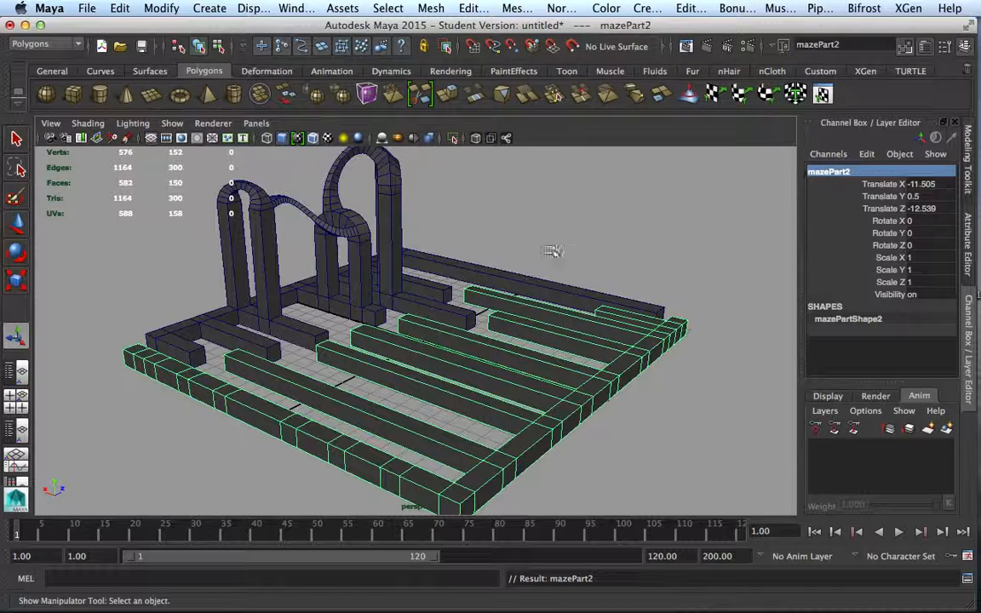
# Open the Outliner and group mazePart1 and mazePart2 together
pyautogui.click(296, 10)
pyautogui.click(322, 130)
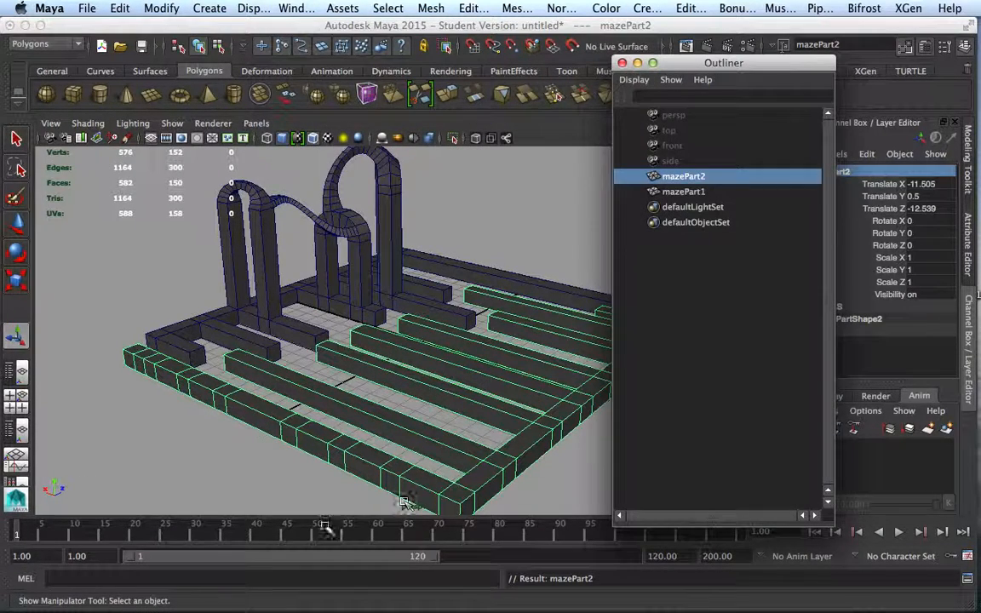
pyautogui.click(694, 191)
pyautogui.click(695, 176)
pyautogui.click(698, 193)
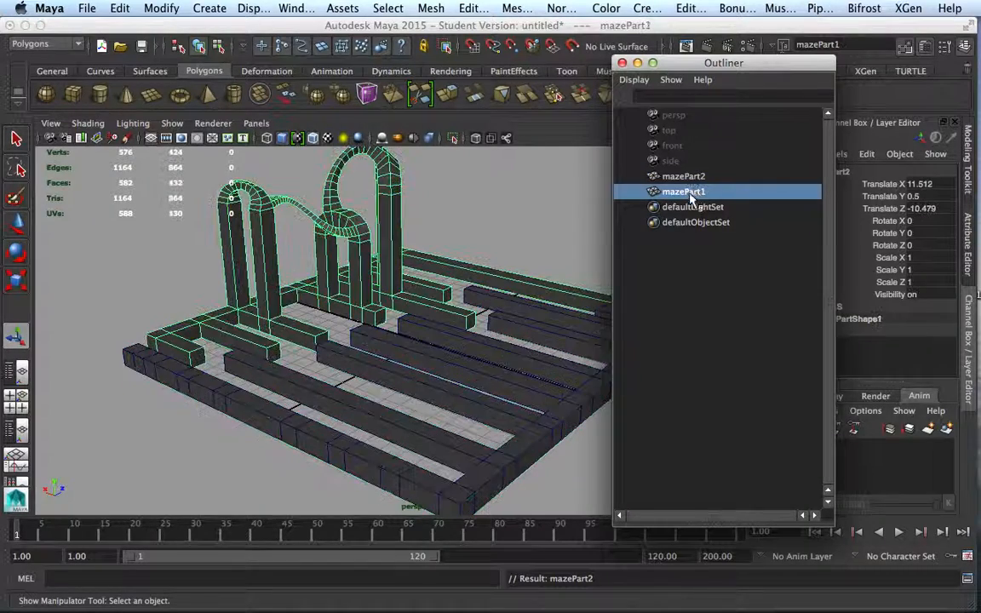
pyautogui.keyDown('shift'); pyautogui.click(690, 176); pyautogui.keyUp('shift')
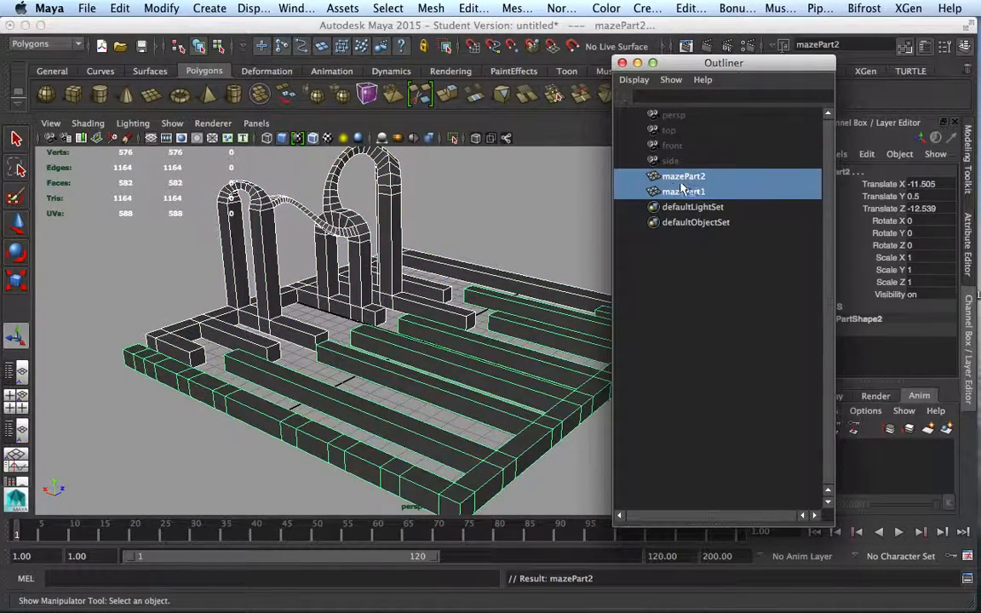
pyautogui.click(119, 9)
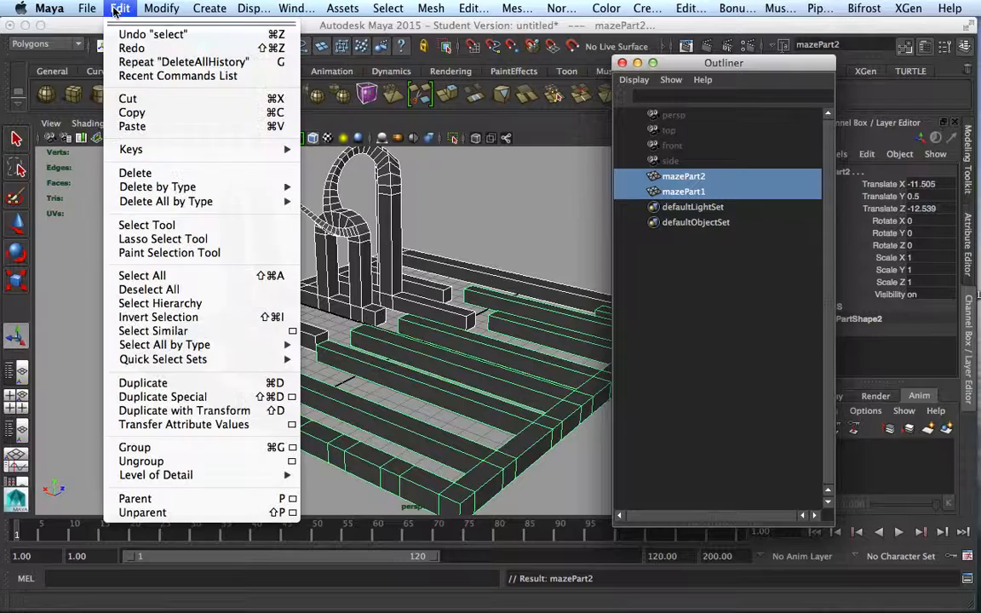
pyautogui.click(287, 405)
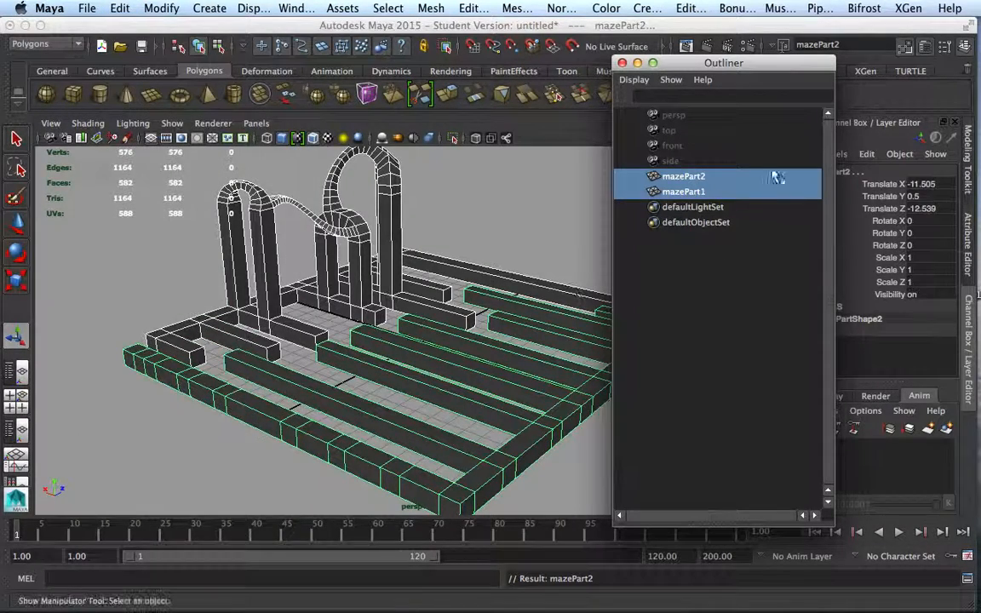
# Rename the new group as Maze and close the Outliner
pyautogui.doubleClick(681, 176)
pyautogui.write('Ma')
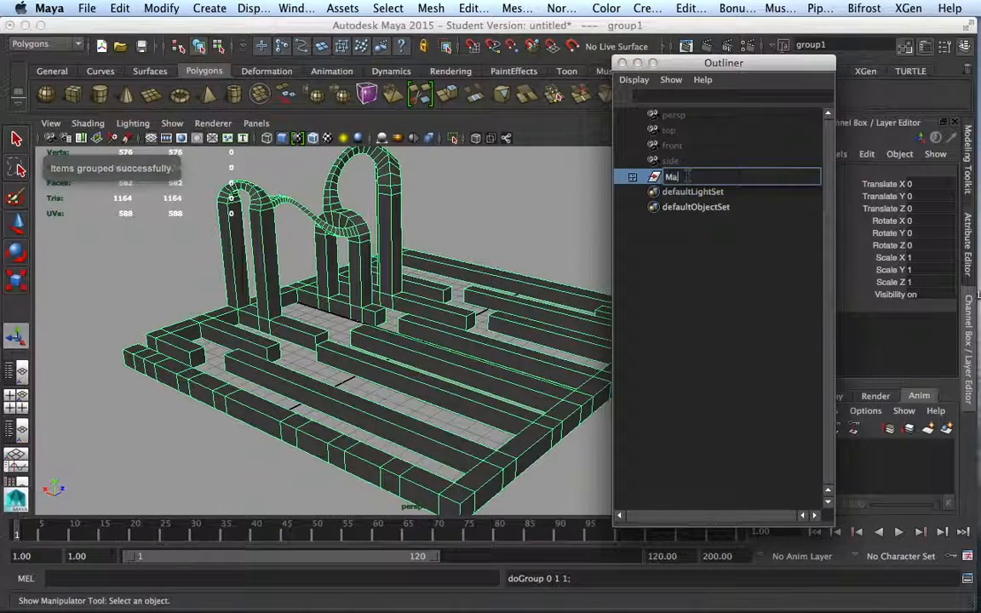
pyautogui.write('ze')
pyautogui.press('Return')
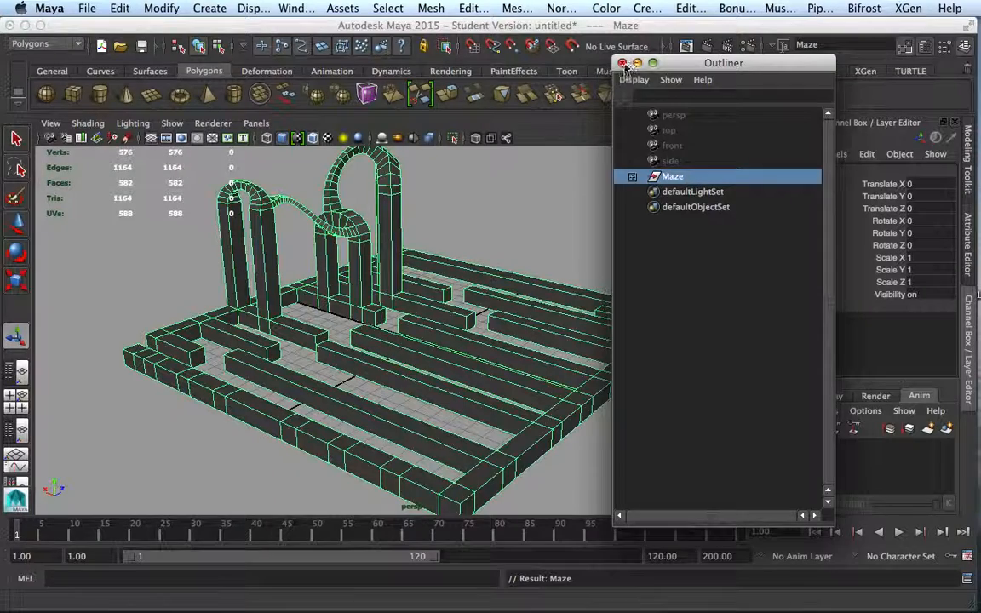
pyautogui.click(624, 66)
# Inspect the maze's two parts from several angles and distances, selecting each part in turn
pyautogui.click(595, 350)
pyautogui.click(649, 383)
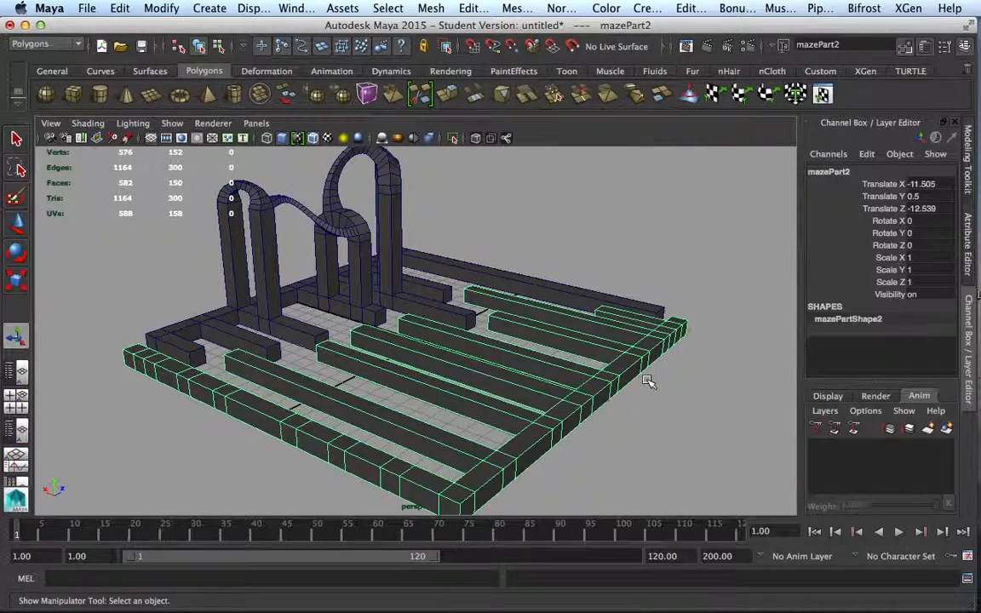
pyautogui.scroll(-3, 648, 382)
pyautogui.click(557, 309)
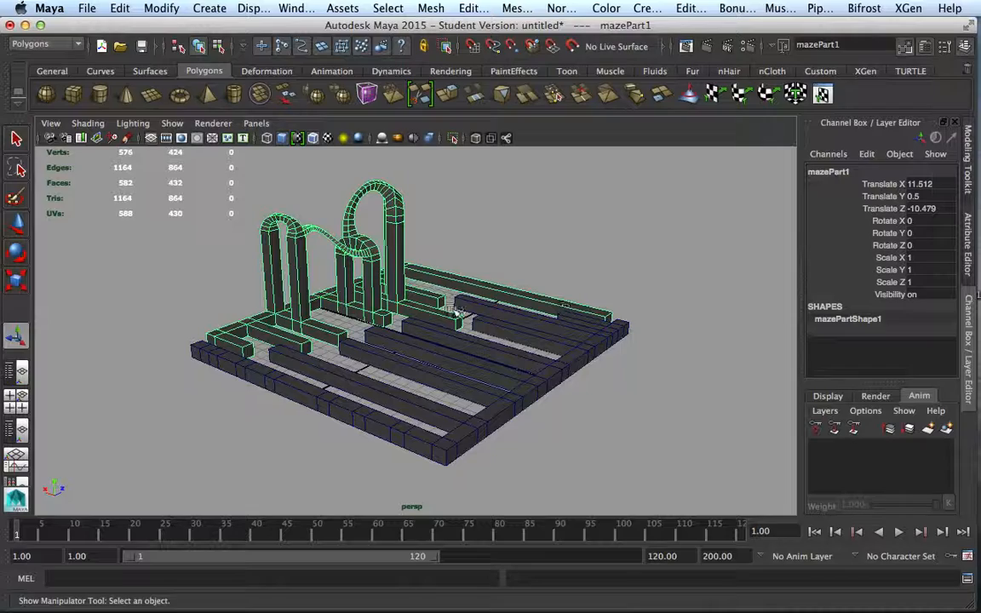
pyautogui.scroll(3, 626, 313)
pyautogui.keyDown('alt'); pyautogui.moveTo(558, 409); pyautogui.dragTo(584, 415); pyautogui.keyUp('alt')
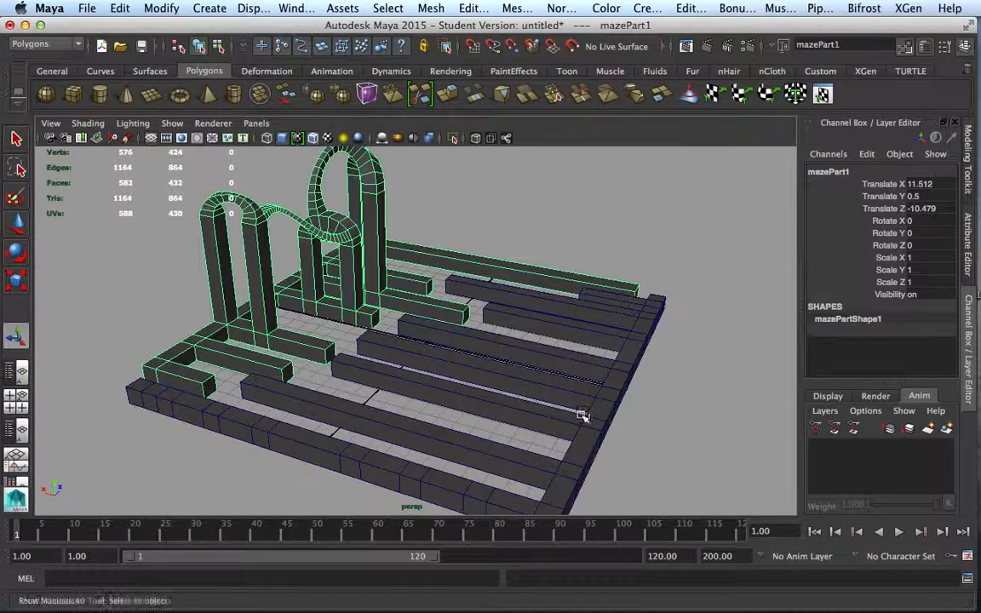
pyautogui.click(606, 420)
pyautogui.keyDown('alt'); pyautogui.moveTo(654, 426); pyautogui.dragTo(571, 420); pyautogui.keyUp('alt')
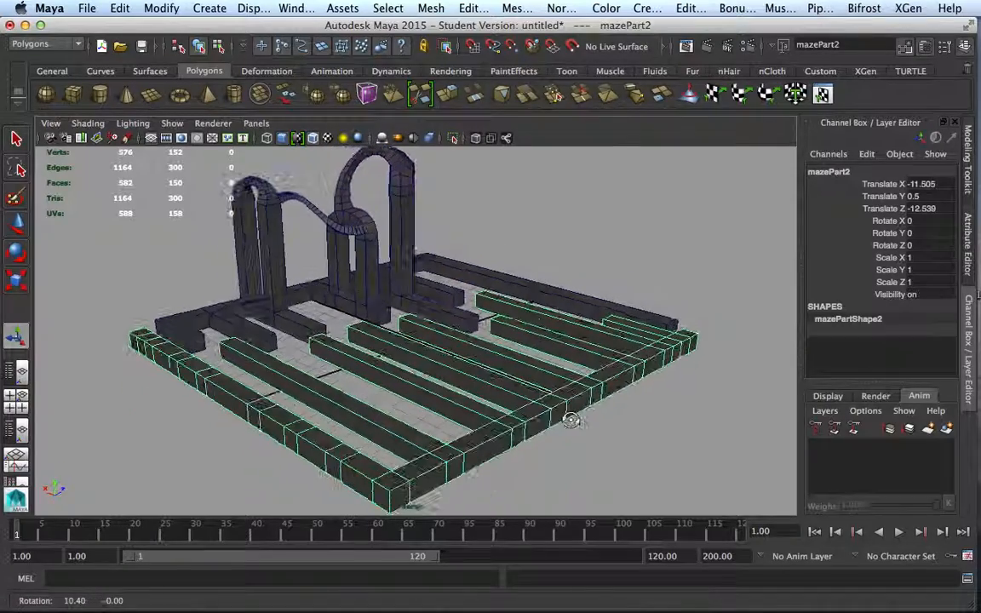
pyautogui.scroll(2, 600, 413)
pyautogui.scroll(1, 596, 416)
pyautogui.scroll(3, 623, 416)
pyautogui.scroll(-8, 624, 417)
pyautogui.scroll(3, 558, 414)
pyautogui.keyDown('alt'); pyautogui.moveTo(530, 407); pyautogui.dragTo(630, 424); pyautogui.keyUp('alt')
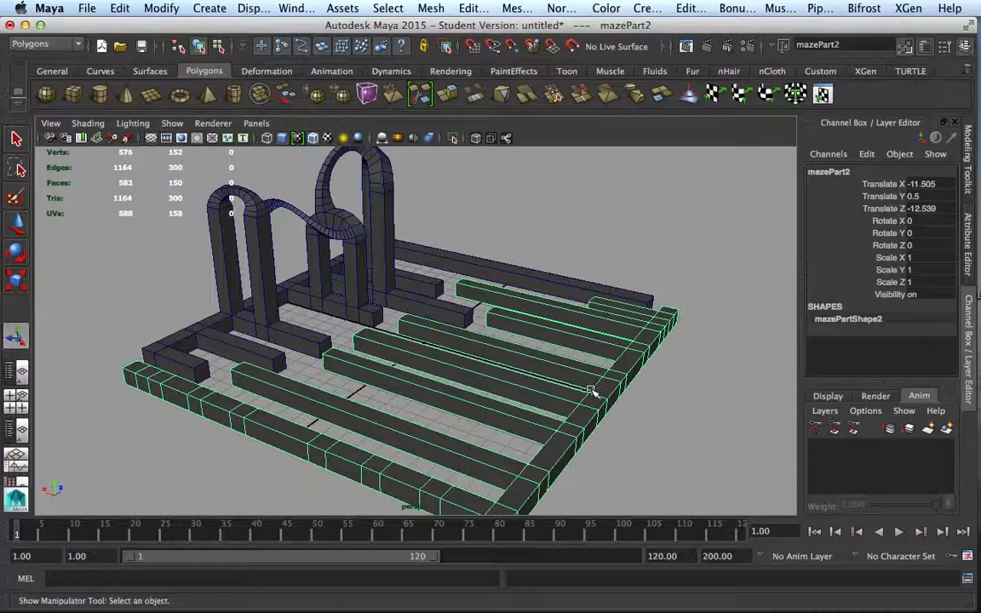
pyautogui.scroll(-2, 589, 394)
pyautogui.scroll(4, 588, 393)
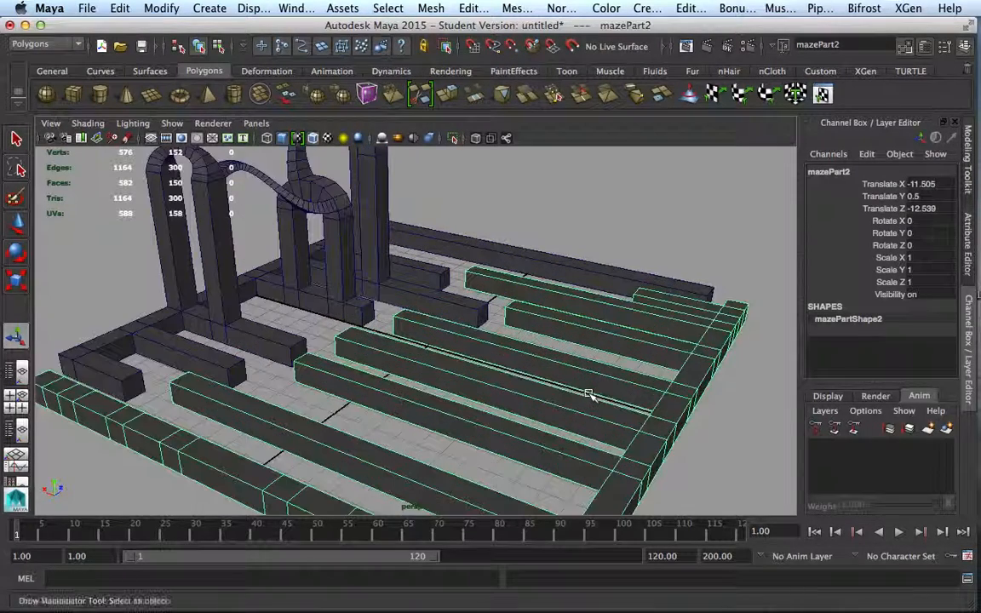
pyautogui.scroll(-2, 588, 393)
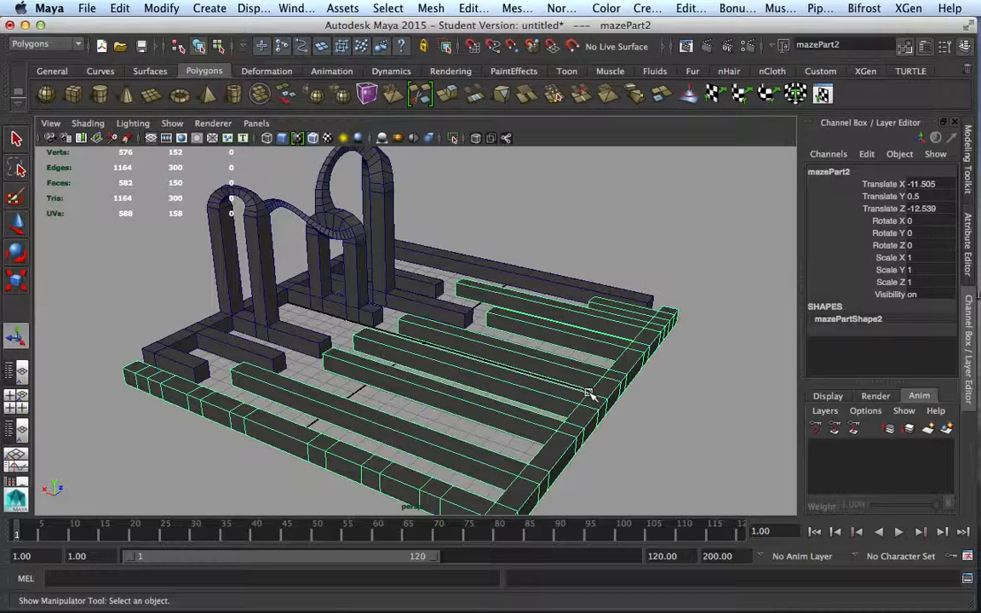
pyautogui.press('super+Tab')
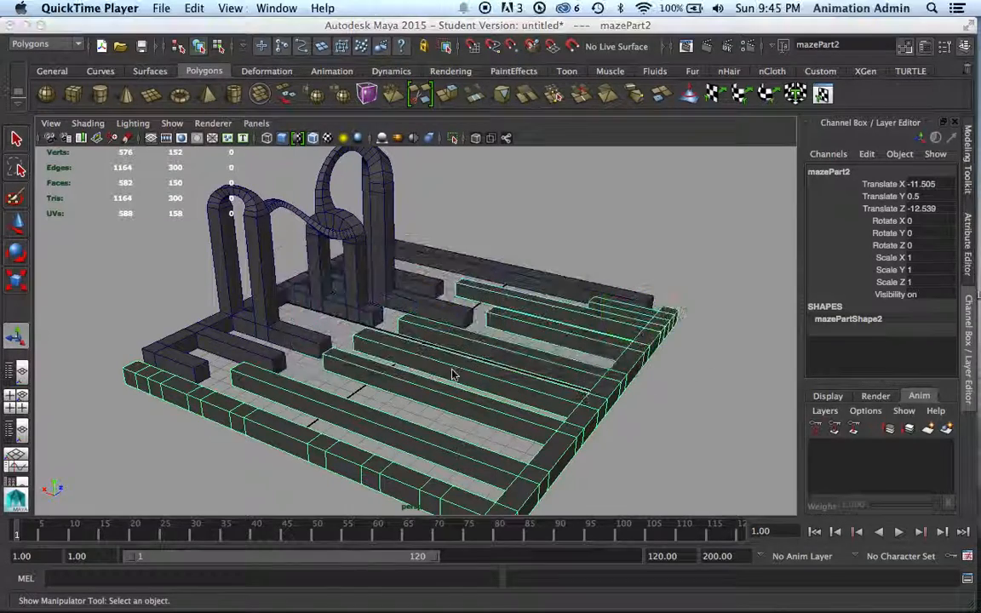